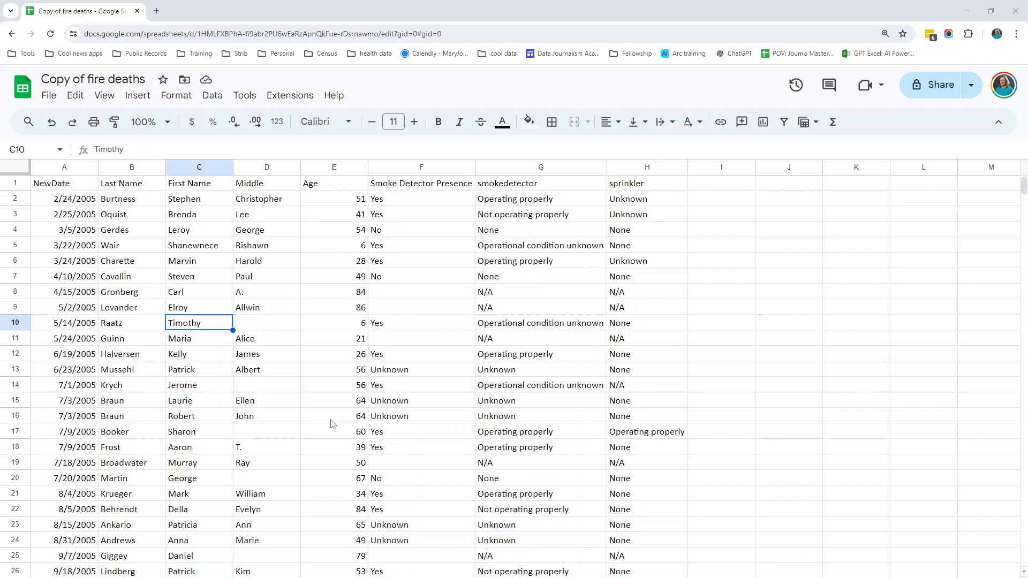
{"action": "left_click", "coordinate": [59, 167]}
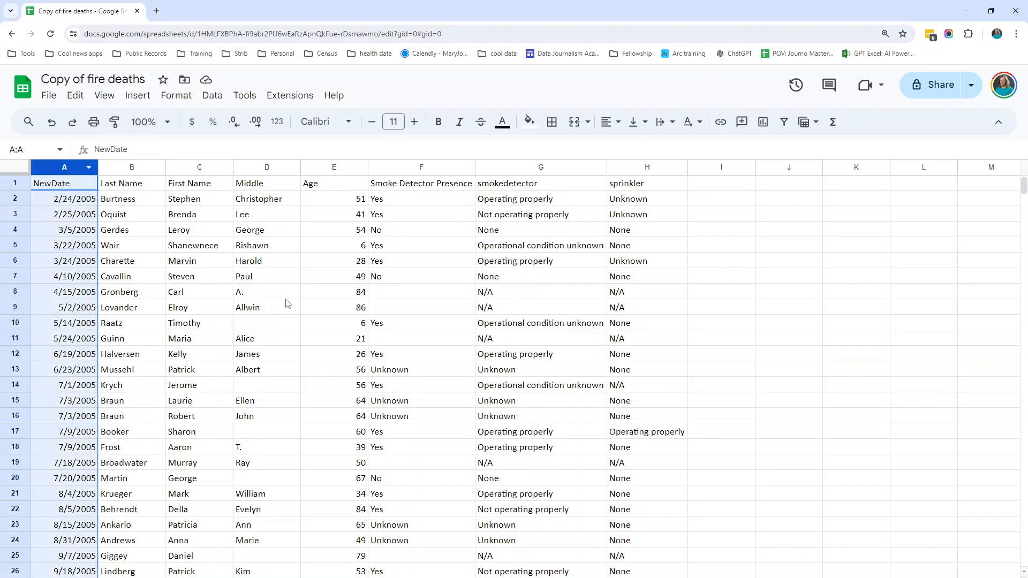
{"action": "left_click", "coordinate": [707, 188]}
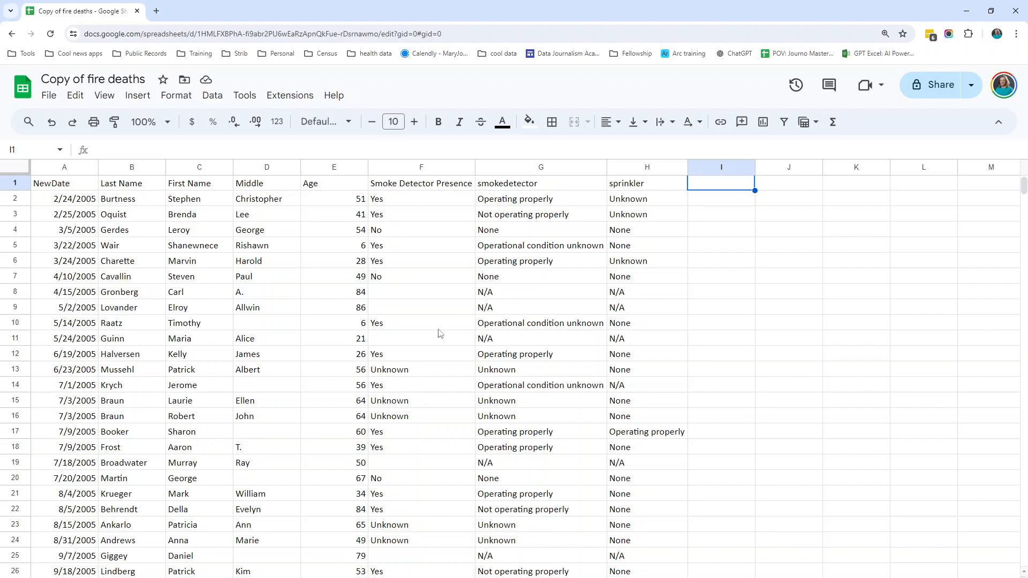
{"action": "left_click", "coordinate": [65, 199]}
{"action": "left_click", "coordinate": [75, 216]}
{"action": "left_click", "coordinate": [89, 203]}
{"action": "left_click", "coordinate": [83, 228]}
{"action": "left_click", "coordinate": [87, 244]}
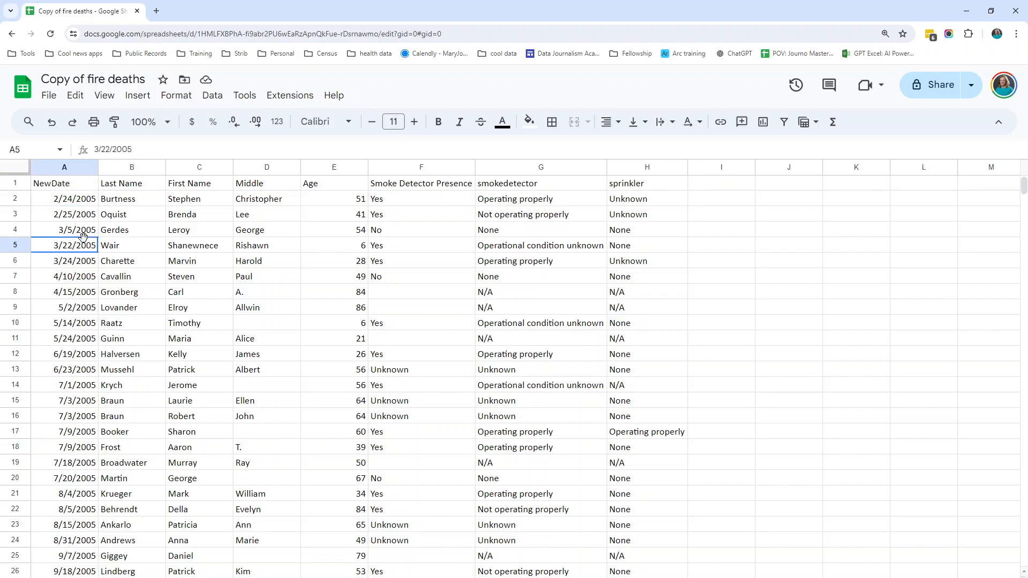
Widen the NewDate and Last Name columns.
{"action": "left_click_drag", "start_coordinate": [98, 167], "coordinate": [124, 167]}
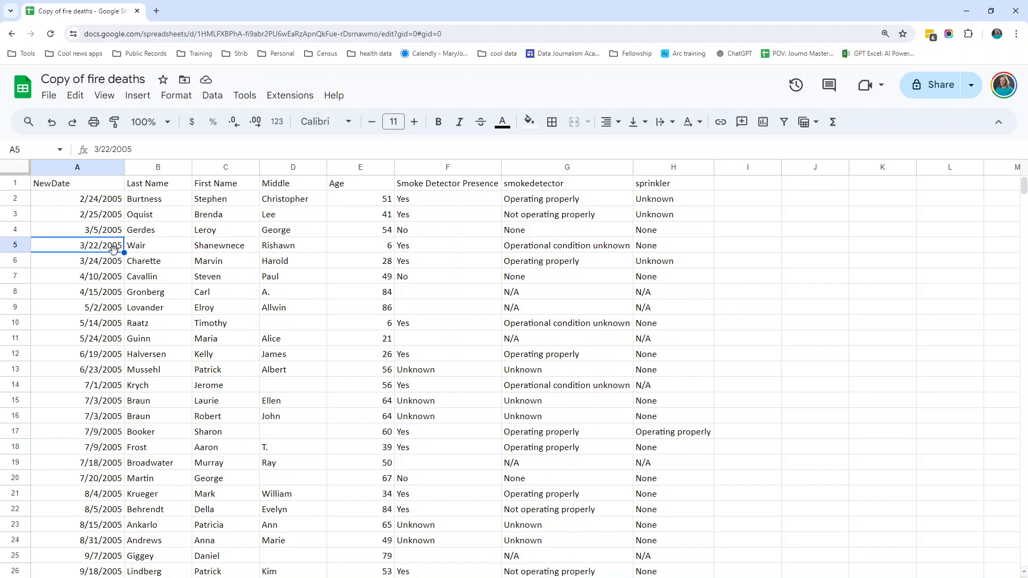
{"action": "left_click", "coordinate": [148, 199]}
{"action": "left_click_drag", "start_coordinate": [192, 167], "coordinate": [241, 167]}
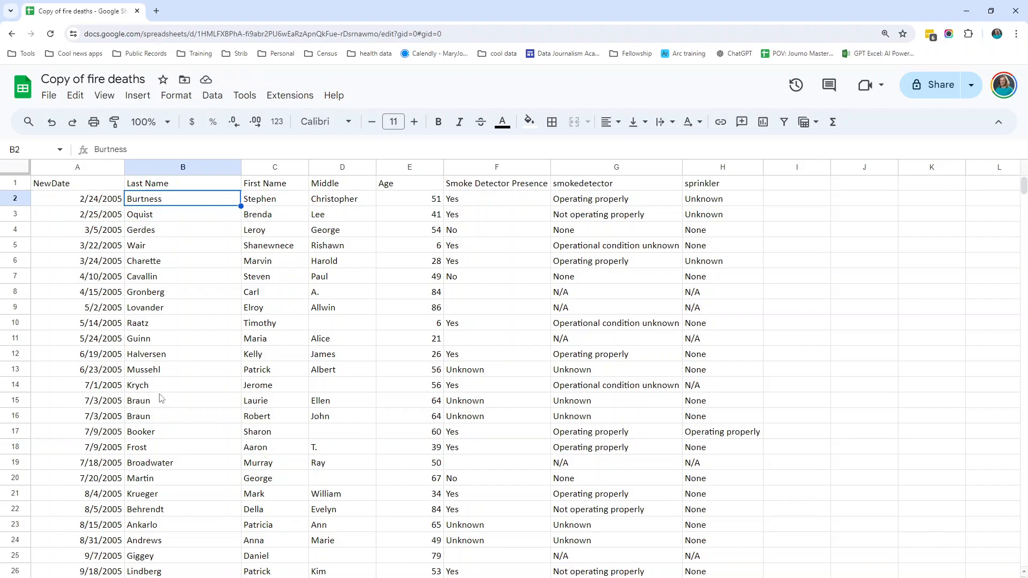
{"action": "left_click", "coordinate": [409, 168]}
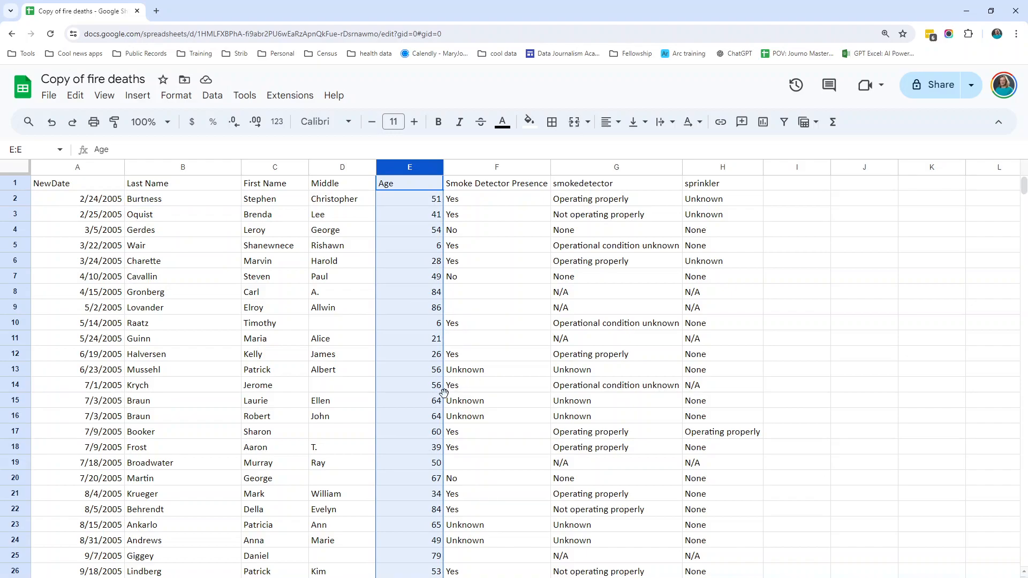
{"action": "left_click", "coordinate": [95, 311]}
{"action": "left_click", "coordinate": [379, 325]}
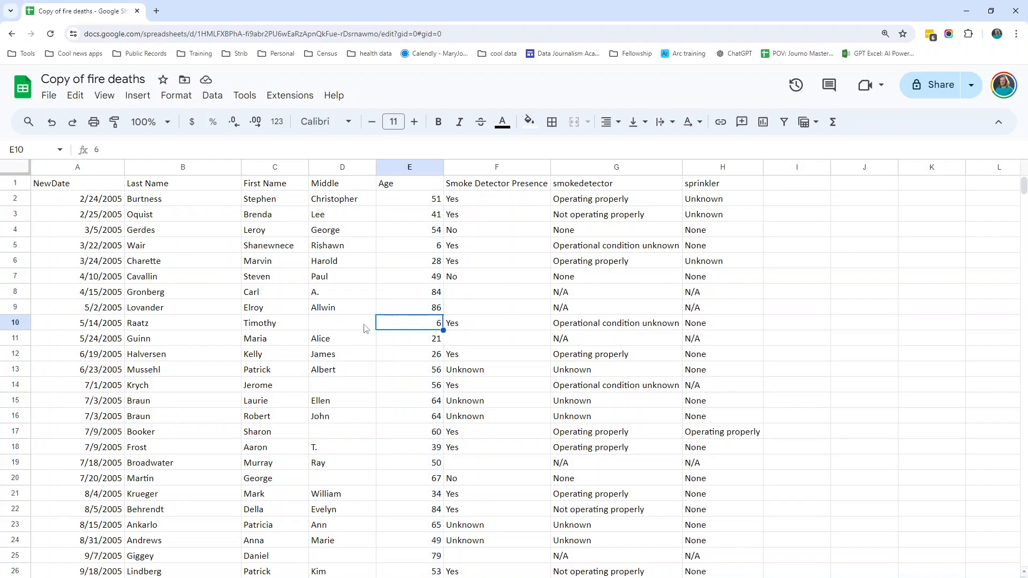
{"action": "left_click", "coordinate": [95, 295]}
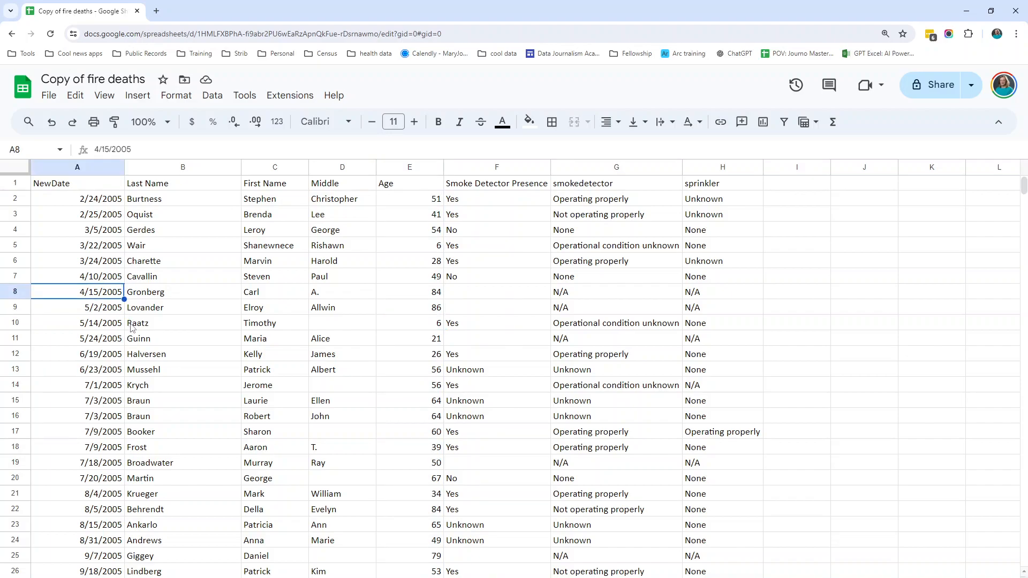
{"action": "left_click", "coordinate": [92, 203]}
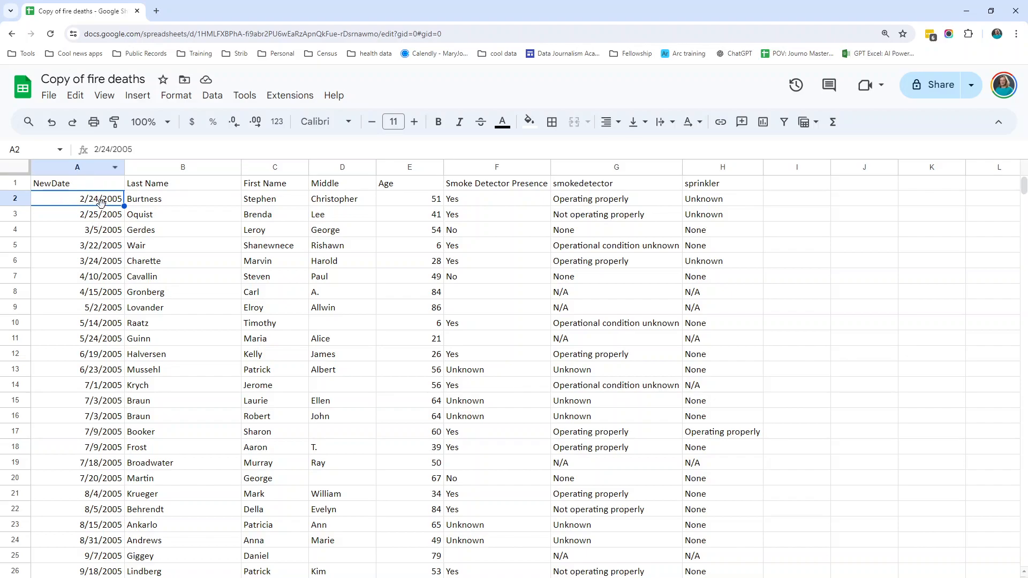
{"action": "left_click", "coordinate": [100, 216]}
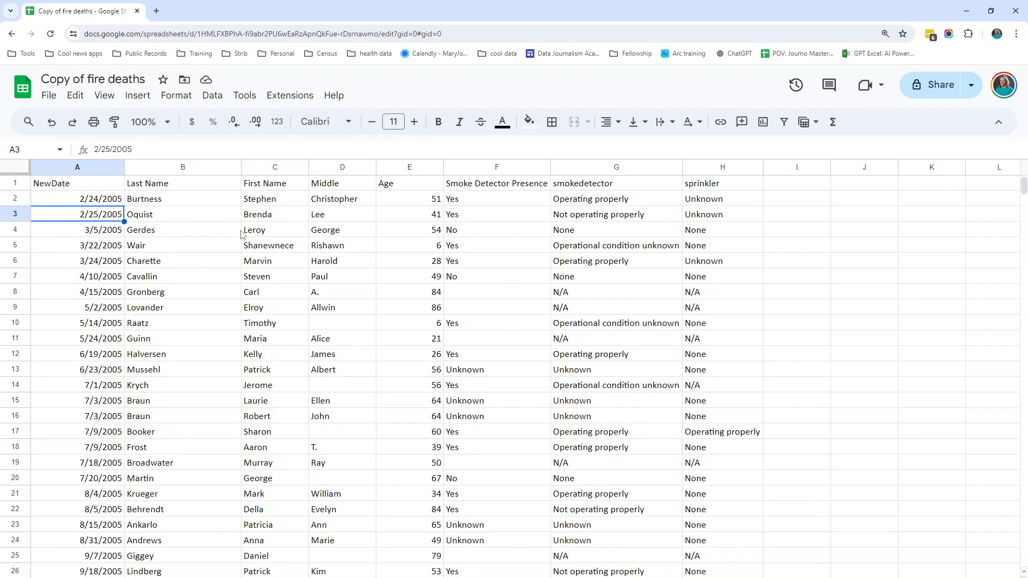
{"action": "left_click", "coordinate": [785, 187]}
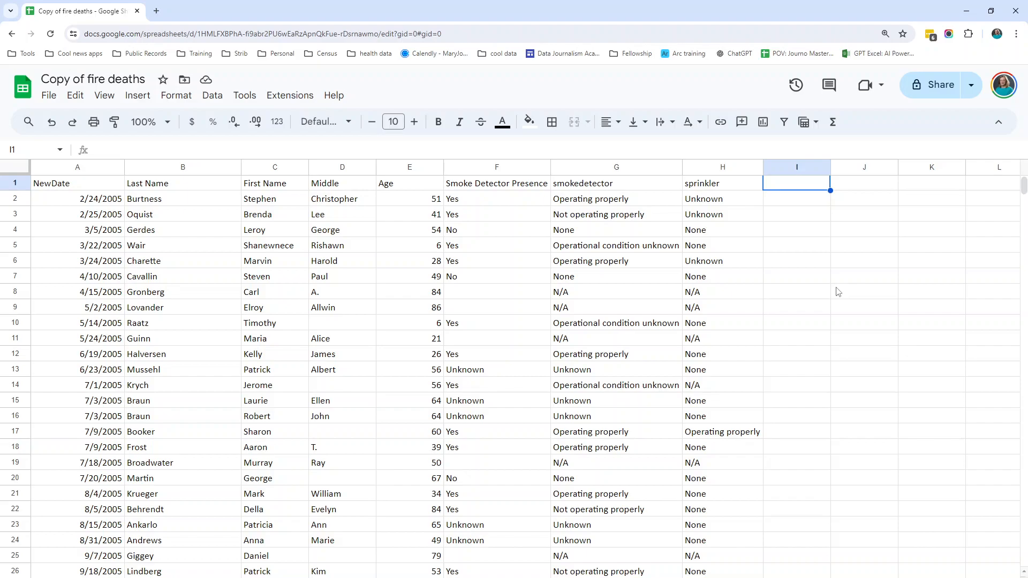
Narrow the NewDate column slightly and enter the header YEAR in I1.
{"action": "left_click", "coordinate": [65, 167]}
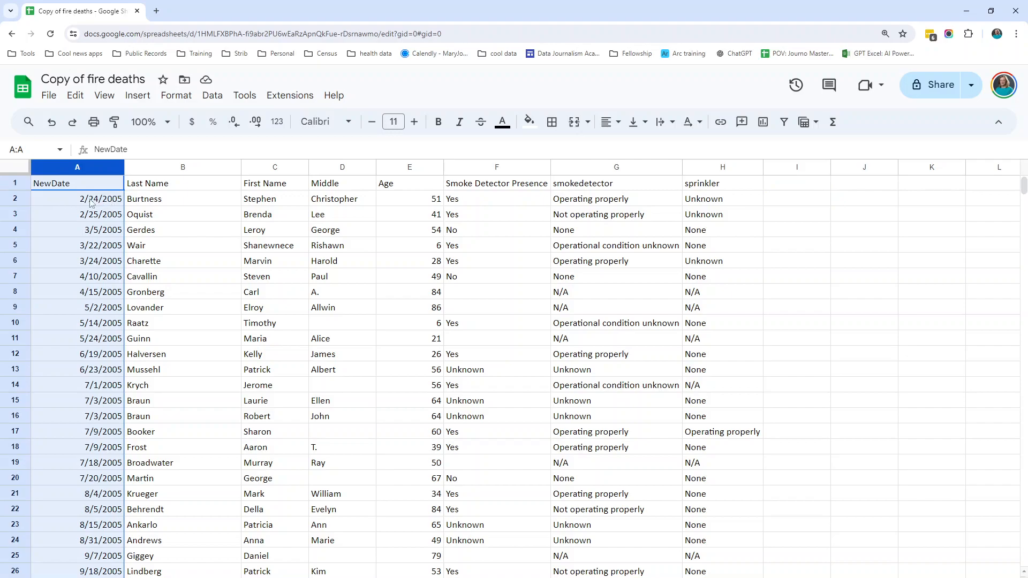
{"action": "left_click_drag", "start_coordinate": [124, 168], "coordinate": [113, 168]}
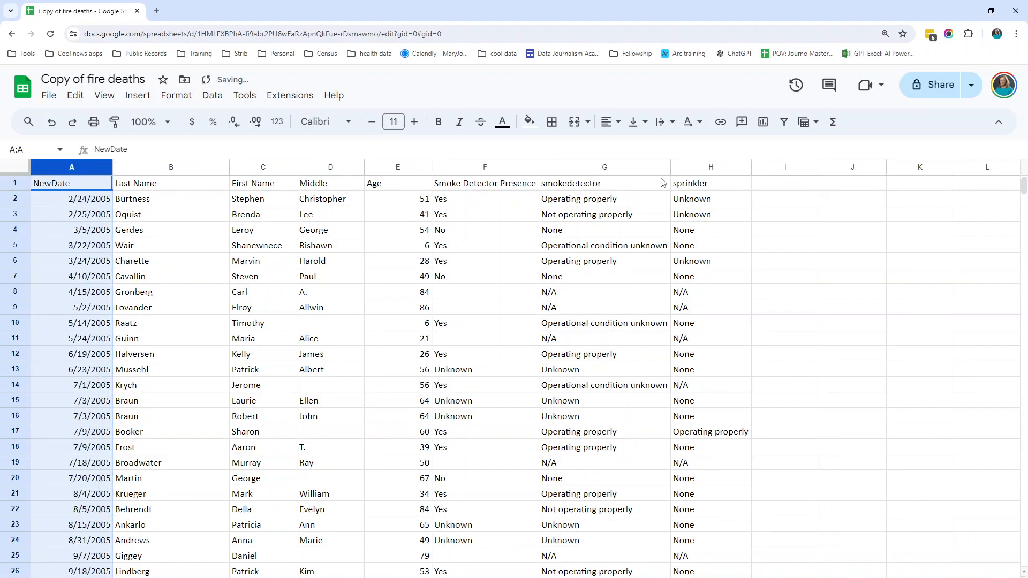
{"action": "left_click", "coordinate": [796, 184]}
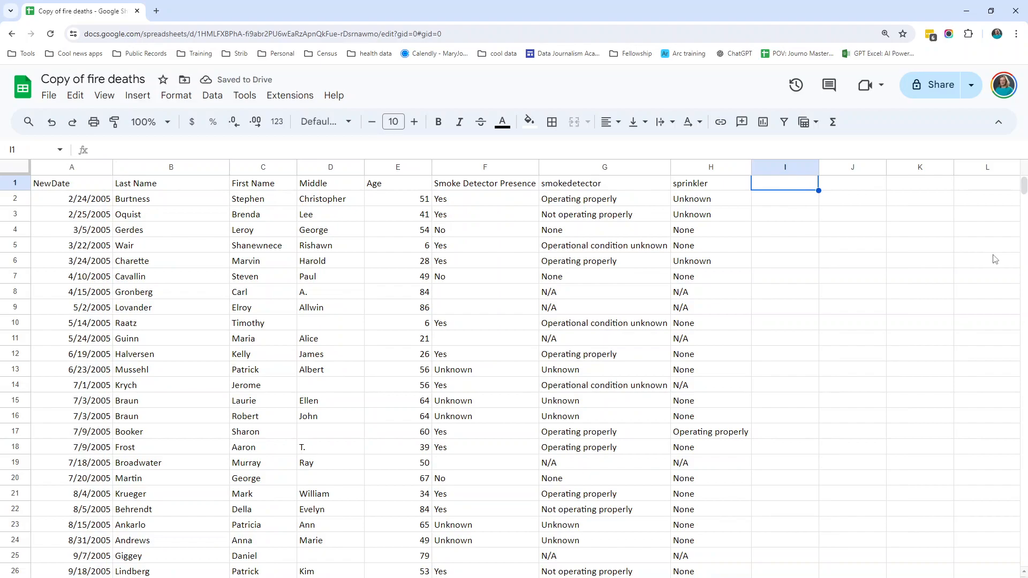
{"action": "type", "text": "YEAR"}
{"action": "key", "text": "Return"}
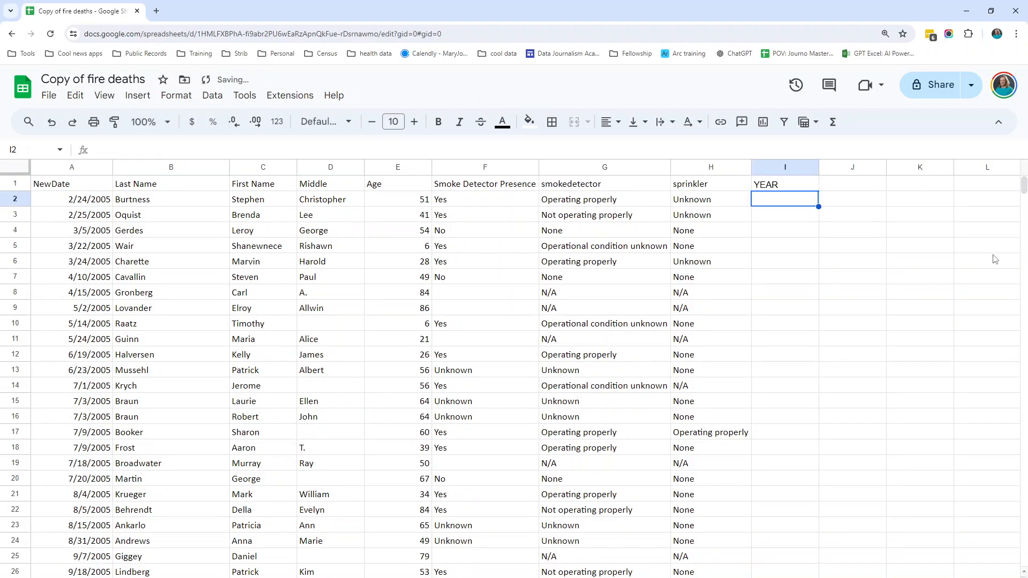
Enter the formula =year(a2) in I2 and reject the suggested autofill.
{"action": "type", "text": "="}
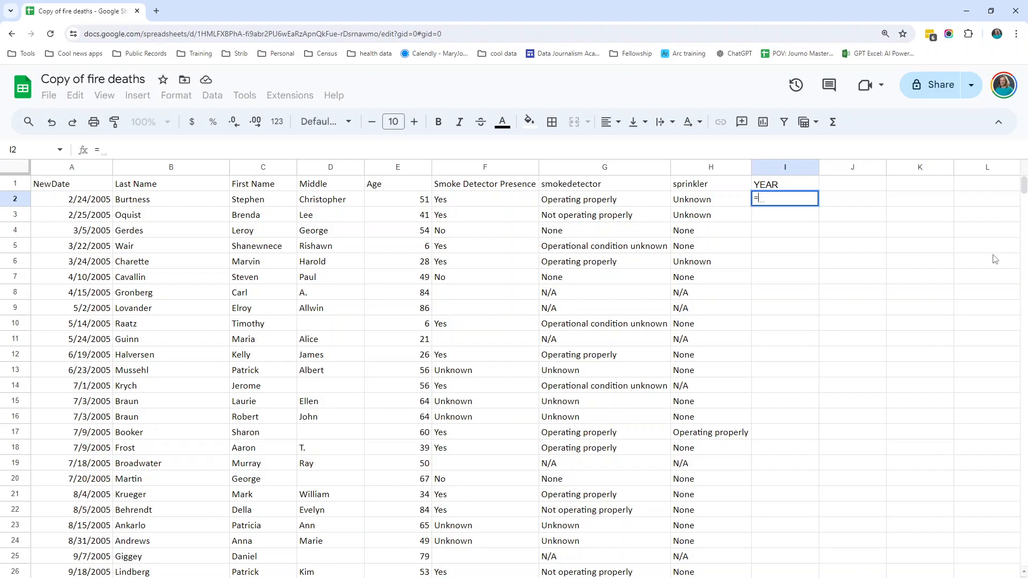
{"action": "type", "text": "year("}
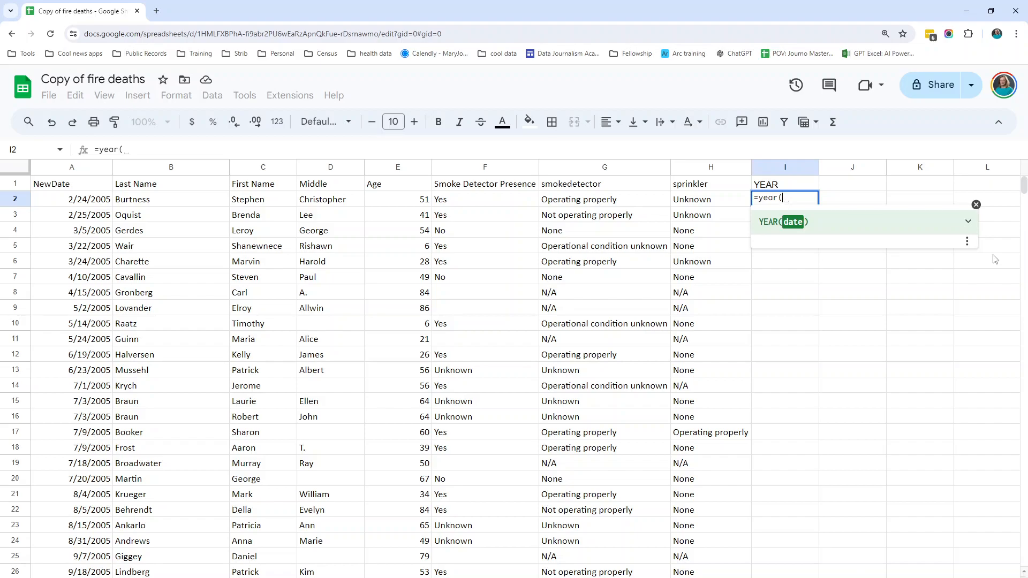
{"action": "type", "text": "a2"}
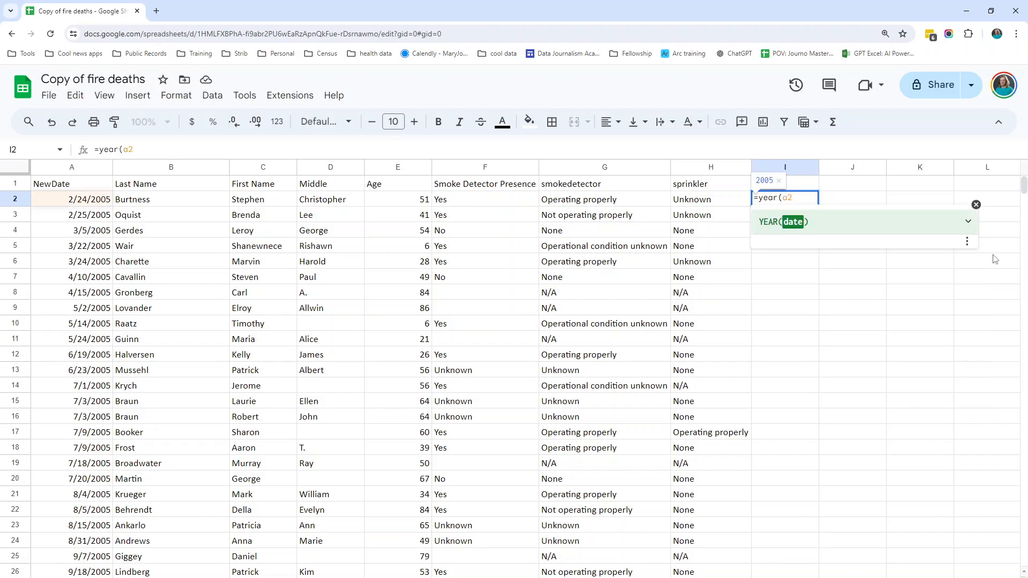
{"action": "type", "text": ")"}
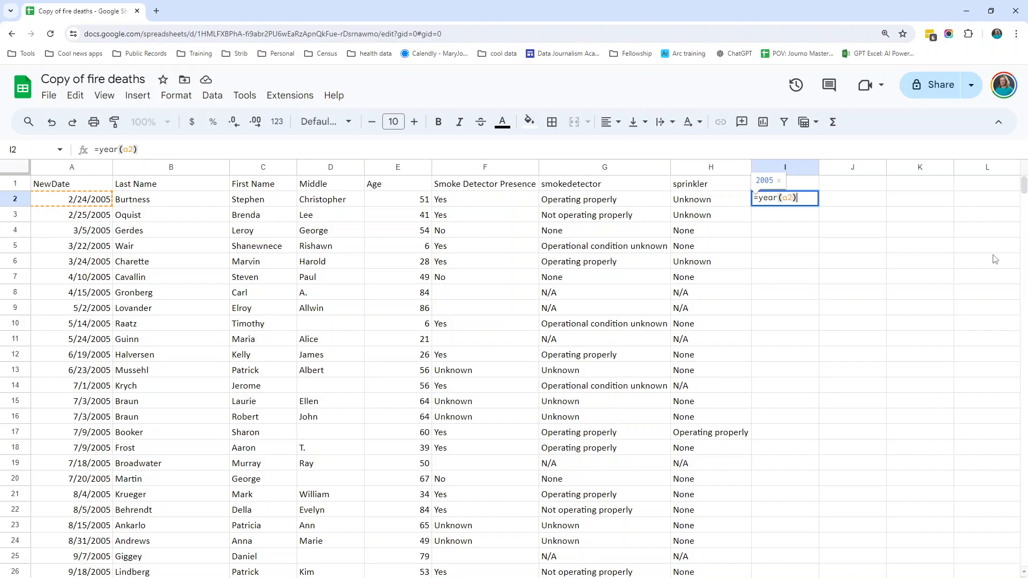
{"action": "key", "text": "Return"}
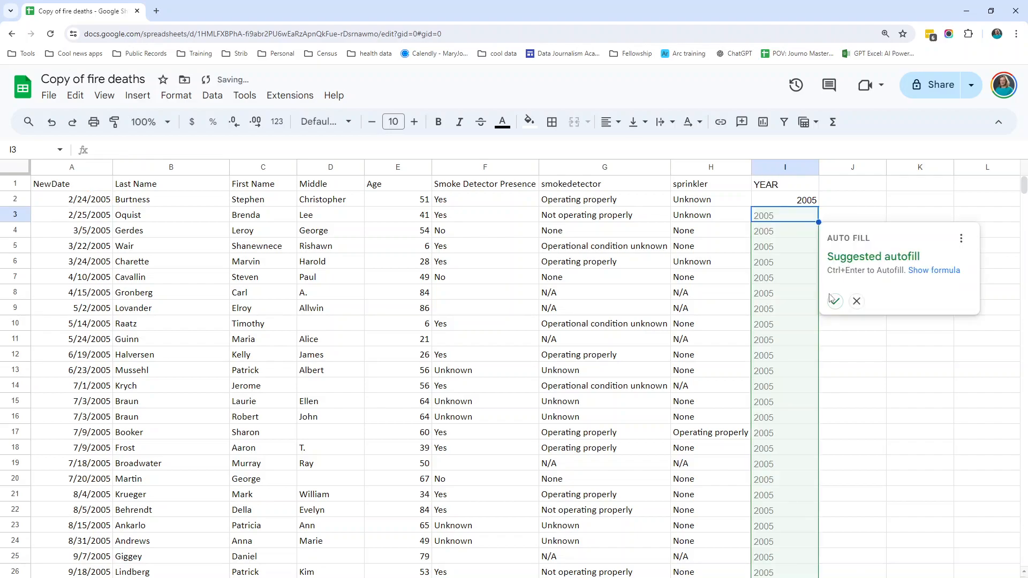
{"action": "left_click", "coordinate": [857, 303]}
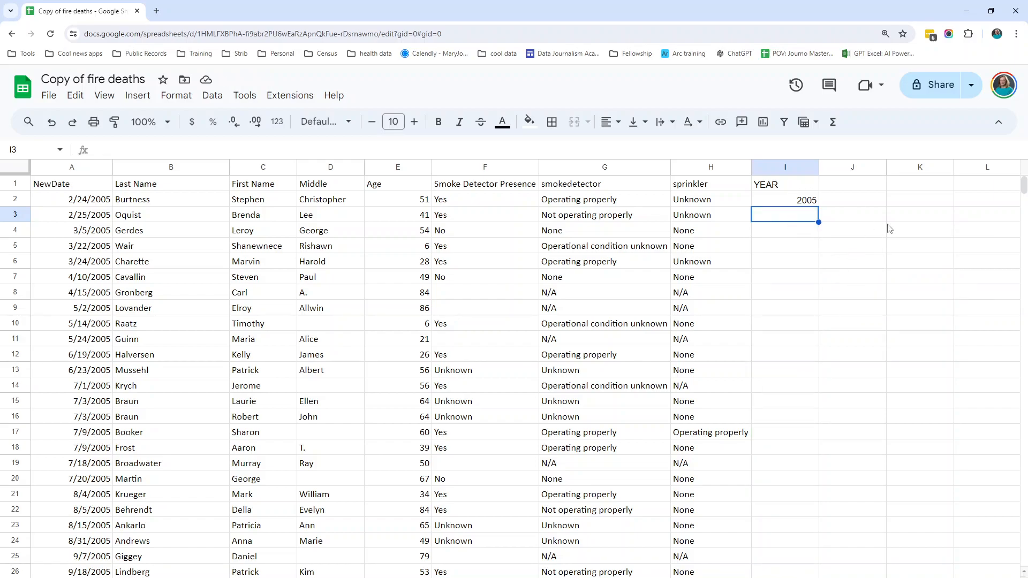
Fill the year formula from I2 down through all data rows of the YEAR column.
{"action": "left_click", "coordinate": [792, 200]}
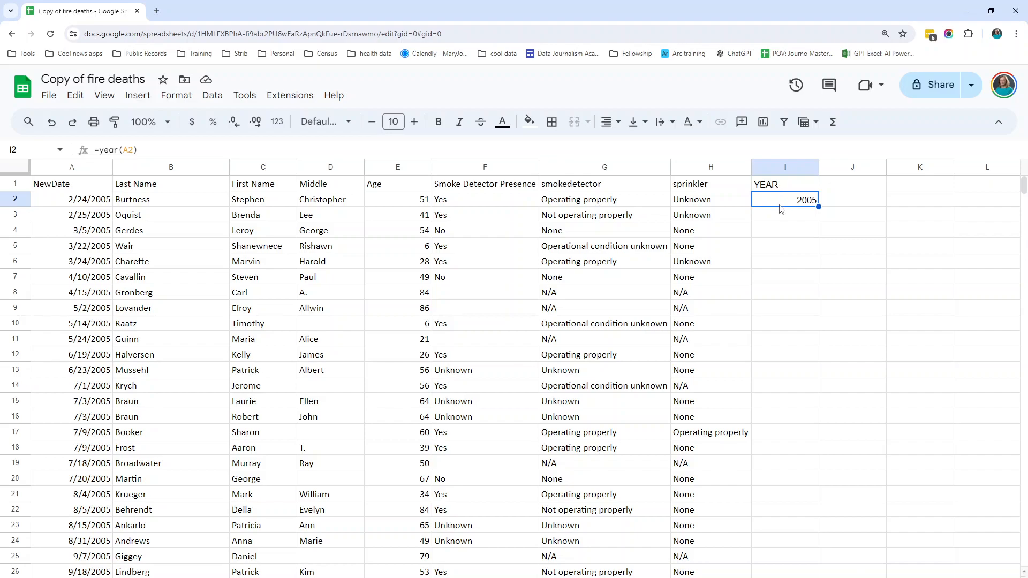
{"action": "left_click", "coordinate": [782, 232]}
{"action": "left_click", "coordinate": [768, 199]}
{"action": "left_click_drag", "start_coordinate": [819, 206], "coordinate": [783, 495]}
{"action": "scroll", "coordinate": [856, 460], "scroll_direction": "down", "scroll_amount": 4}
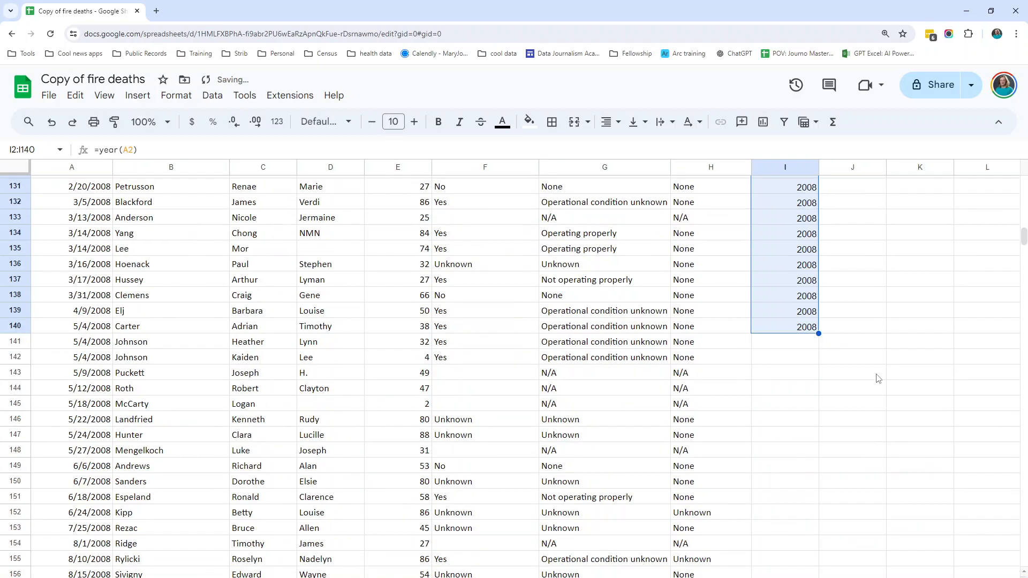
{"action": "double_click", "coordinate": [818, 333]}
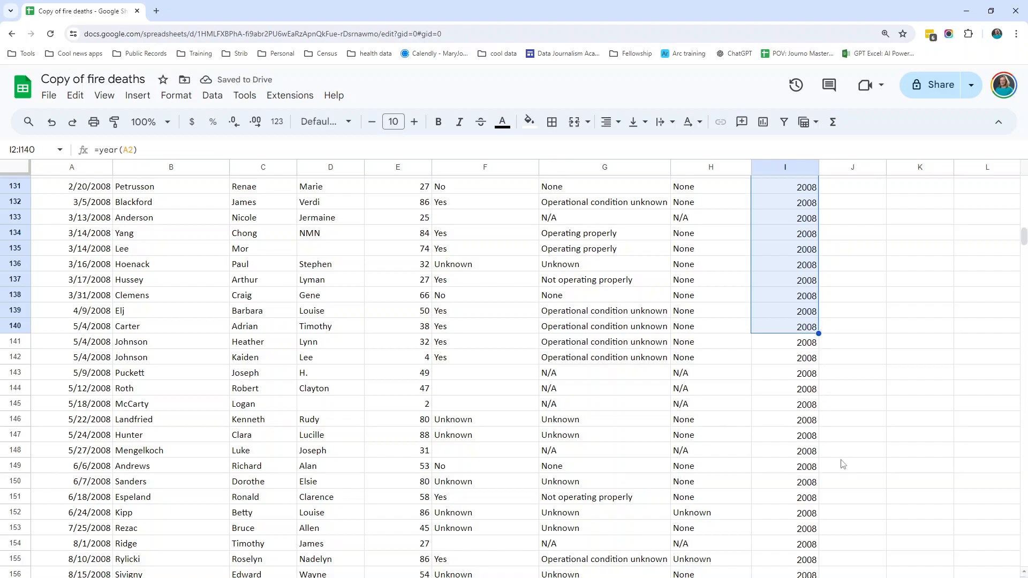
Select the YEAR column down to its last filled row and check the formula in I623.
{"action": "key", "text": "ctrl+shift+Down"}
{"action": "scroll", "coordinate": [839, 464], "scroll_direction": "down", "scroll_amount": 5}
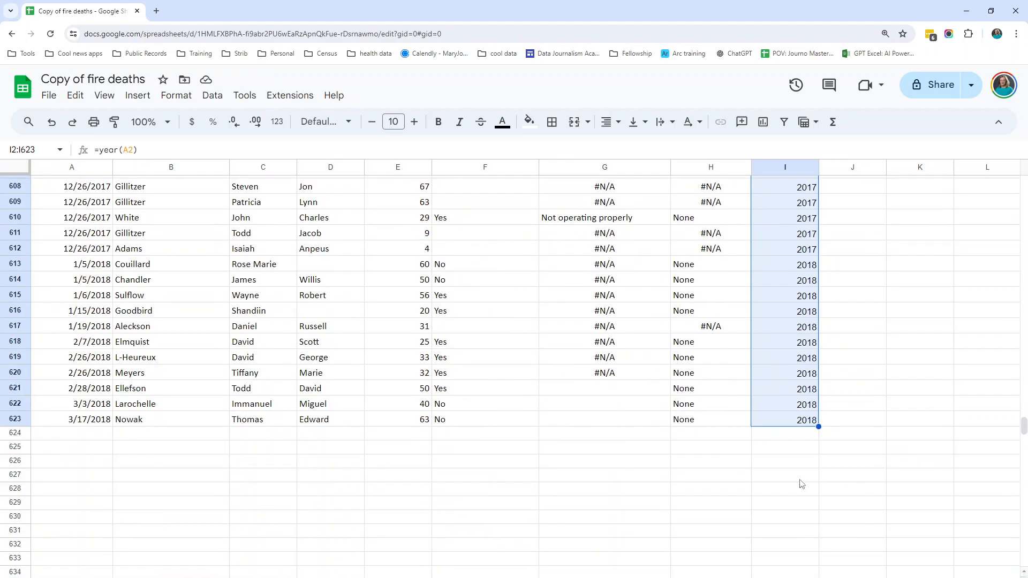
{"action": "left_click", "coordinate": [741, 436]}
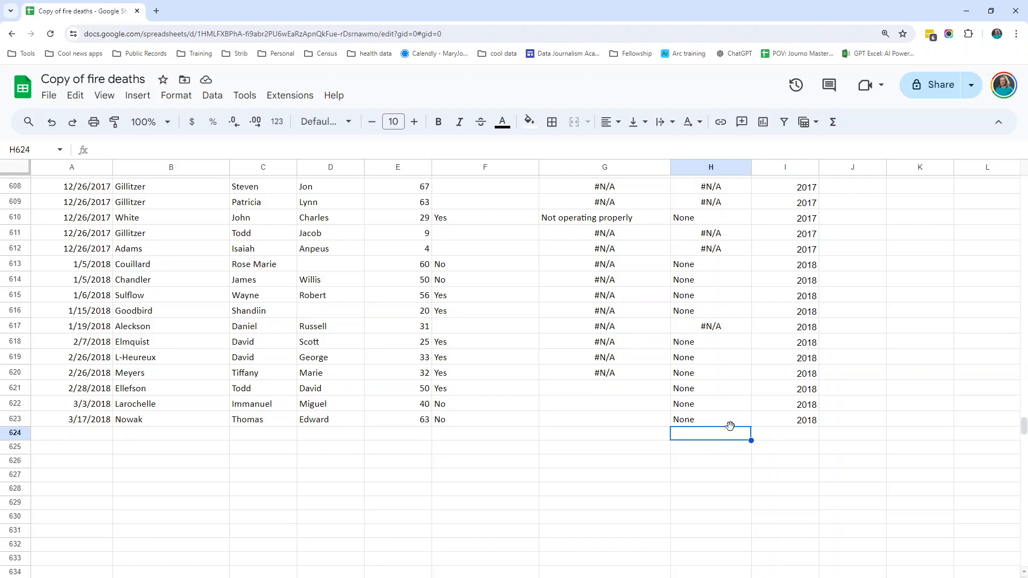
{"action": "left_click", "coordinate": [801, 423]}
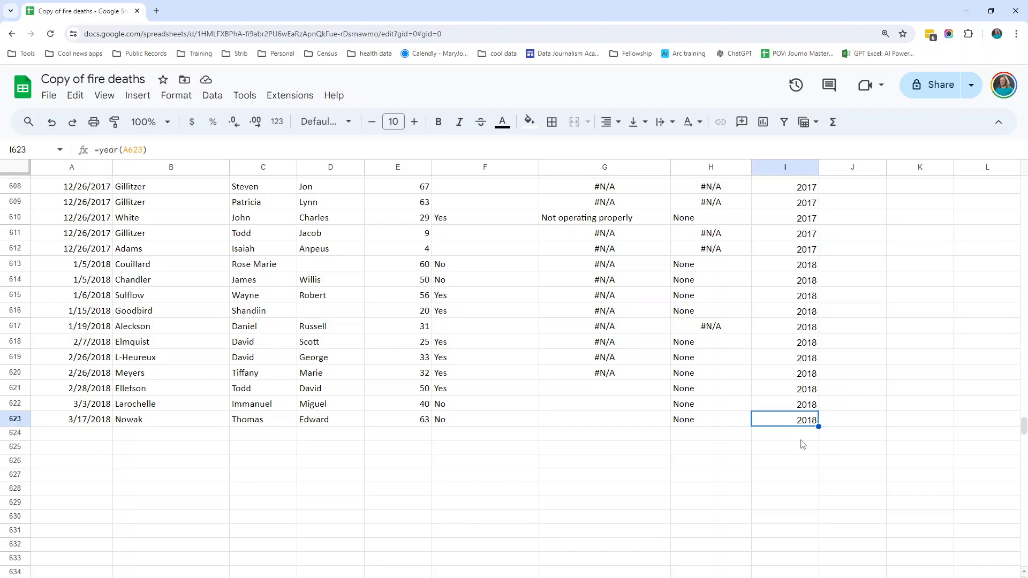
Extend the selection from I623 up to the YEAR header and back down repeatedly, ending with I1:I623 selected.
{"action": "key", "text": "ctrl+shift+Up"}
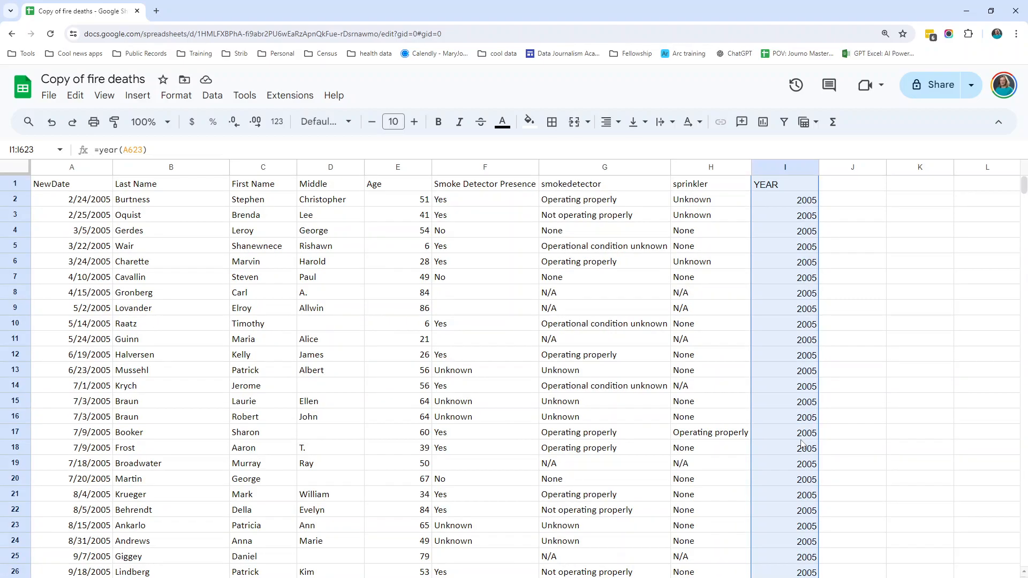
{"action": "key", "text": "ctrl+shift+Down"}
{"action": "key", "text": "ctrl+shift+Up"}
{"action": "key", "text": "ctrl+shift+Down"}
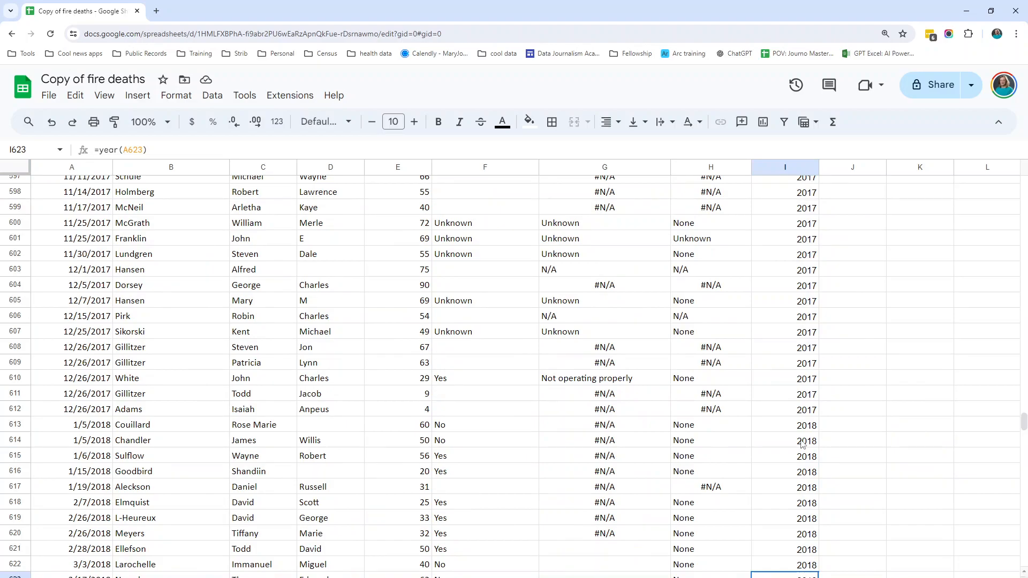
{"action": "key", "text": "ctrl+shift+Up"}
{"action": "key", "text": "ctrl+shift+Down"}
{"action": "key", "text": "ctrl+shift+Up"}
{"action": "key", "text": "ctrl+shift+Down"}
{"action": "key", "text": "ctrl+shift+Up"}
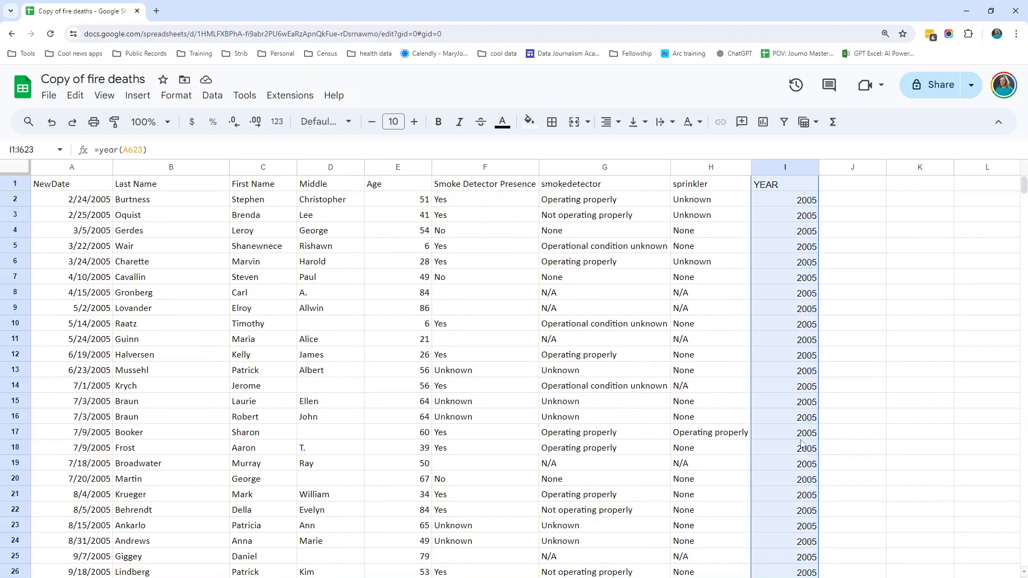
Extend the selection from A2 across the filled cells of row 2 and back to A2 repeatedly.
{"action": "left_click", "coordinate": [88, 200]}
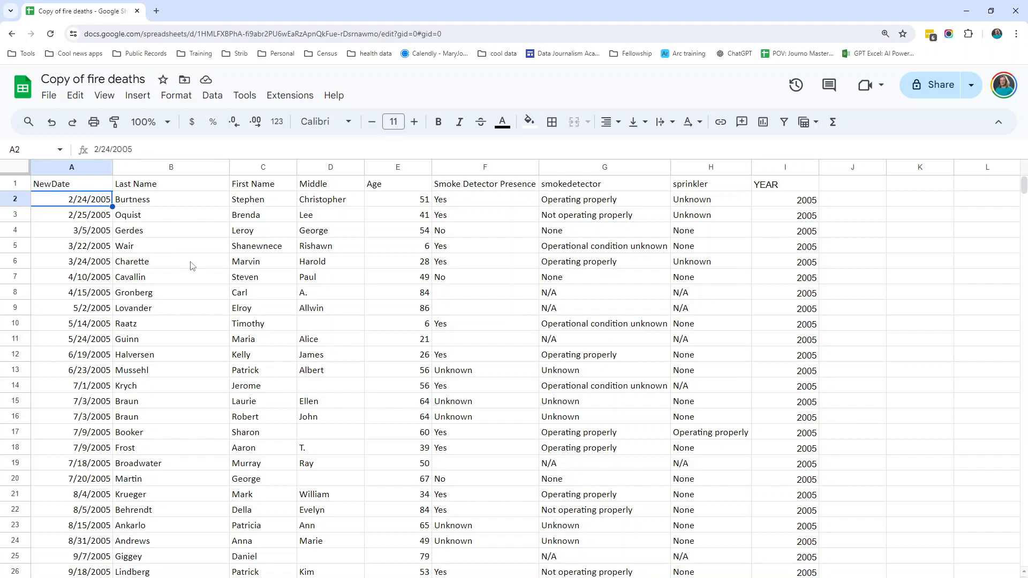
{"action": "key", "text": "ctrl+shift+Right"}
{"action": "key", "text": "ctrl+shift+Left"}
{"action": "key", "text": "ctrl+shift+Right"}
{"action": "key", "text": "ctrl+shift+Left"}
{"action": "key", "text": "ctrl+shift+Right"}
{"action": "key", "text": "ctrl+shift+Left"}
Enter the header MONTH in J1.
{"action": "left_click", "coordinate": [771, 210]}
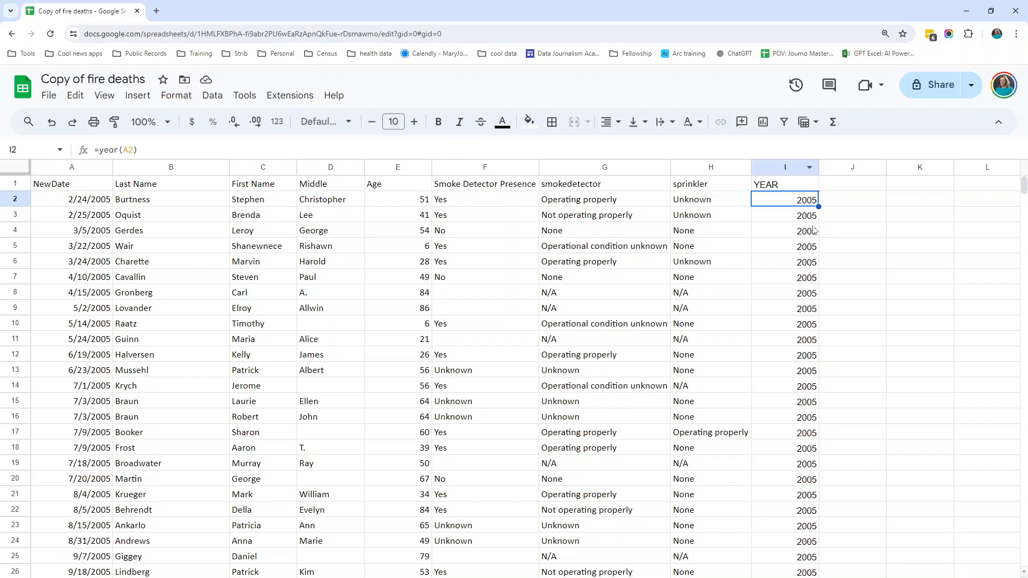
{"action": "left_click", "coordinate": [861, 187]}
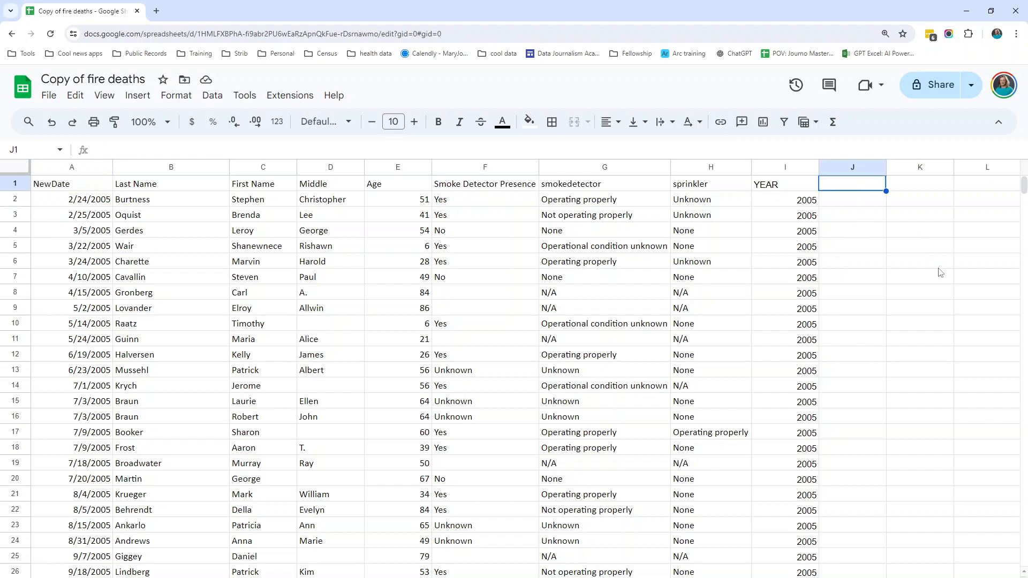
{"action": "type", "text": "MONTH"}
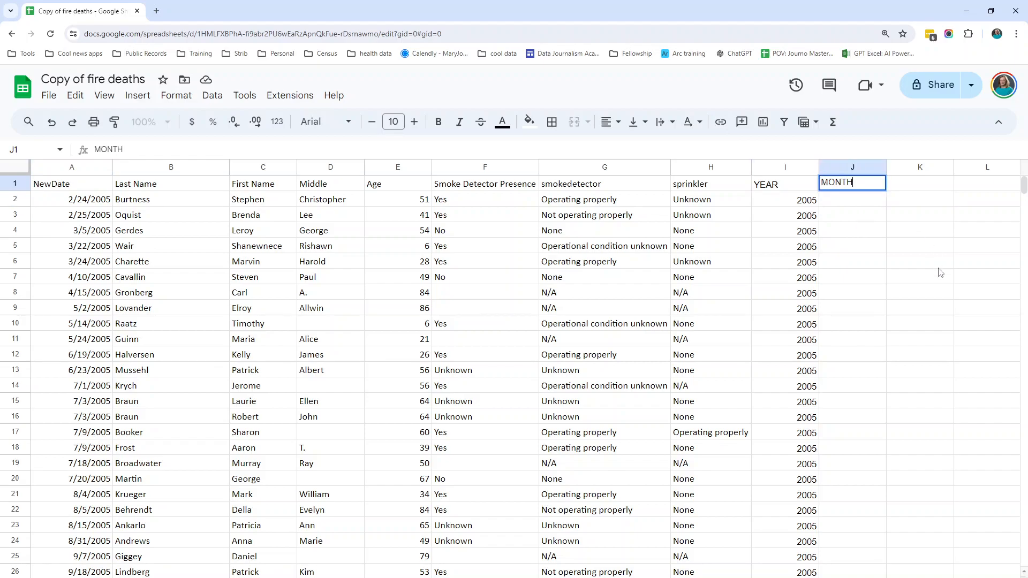
{"action": "key", "text": "Return"}
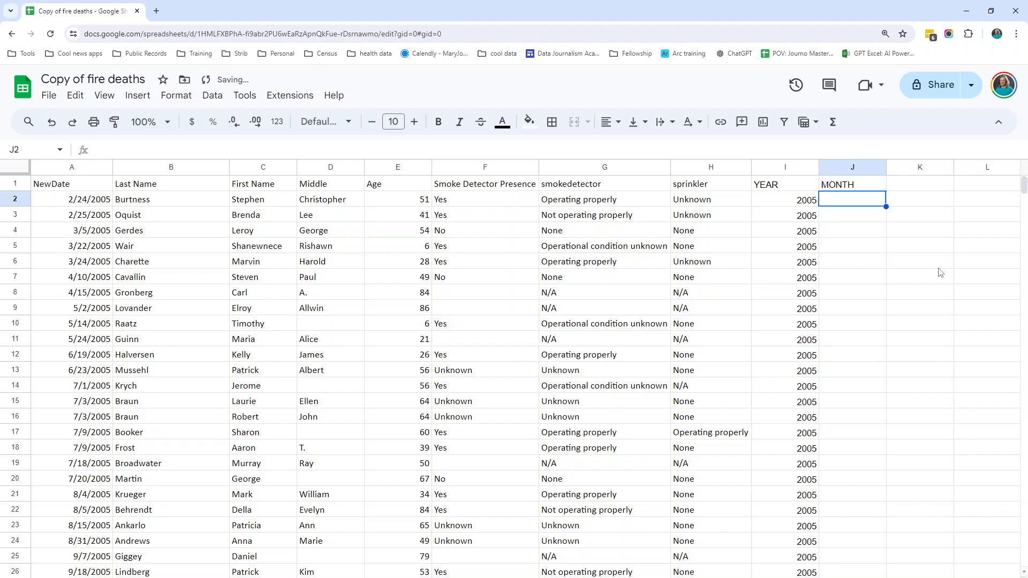
Enter the formula =MONTH(A2) in J2 and dismiss the suggested autofill.
{"action": "type", "text": "=MONTH"}
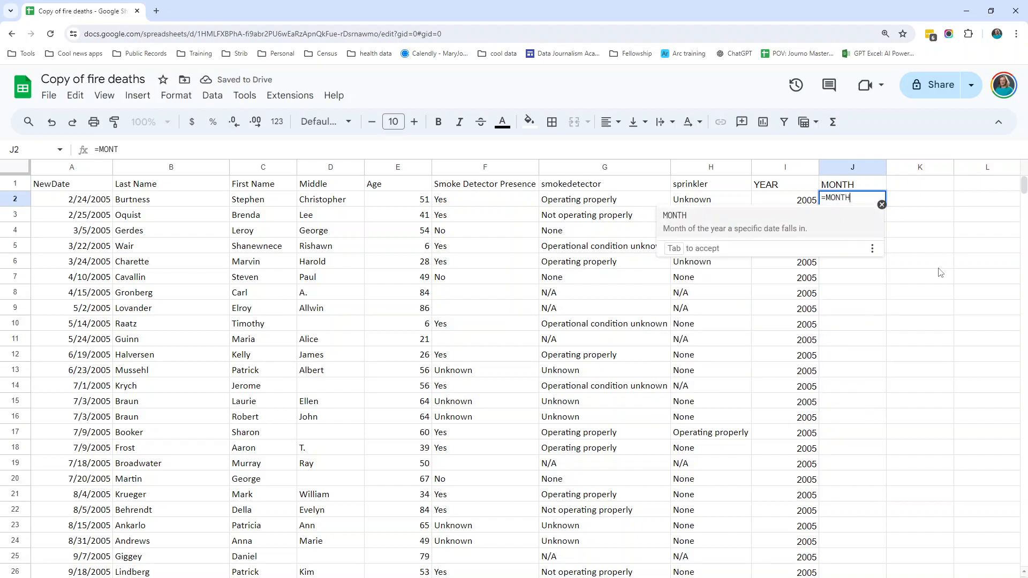
{"action": "type", "text": "(A2"}
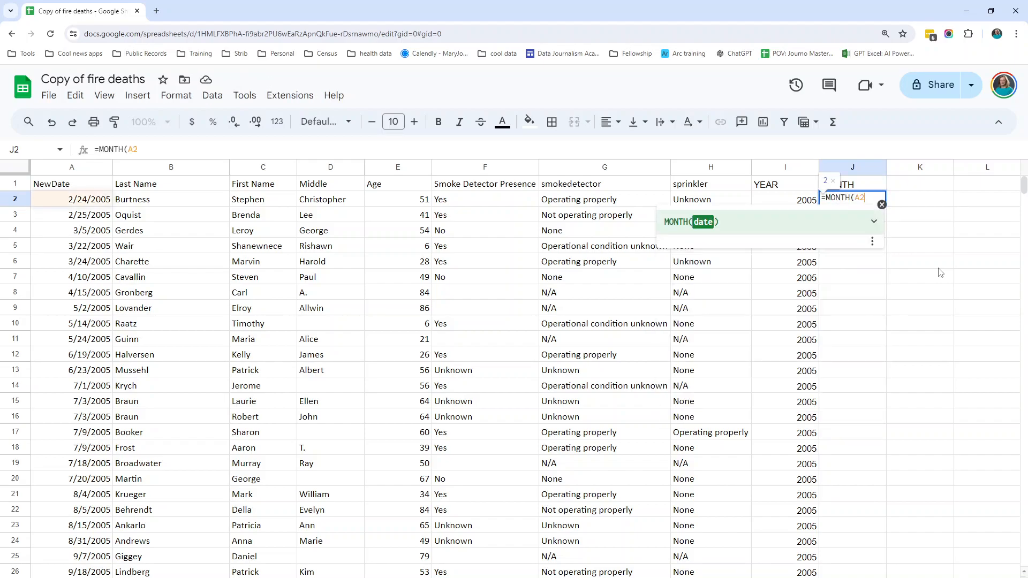
{"action": "type", "text": ")"}
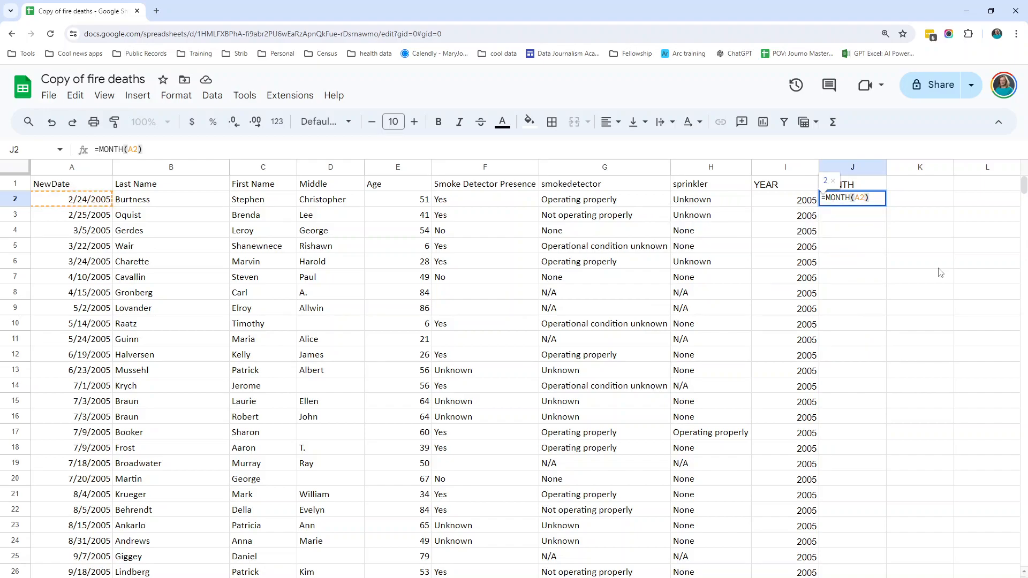
{"action": "key", "text": "Return"}
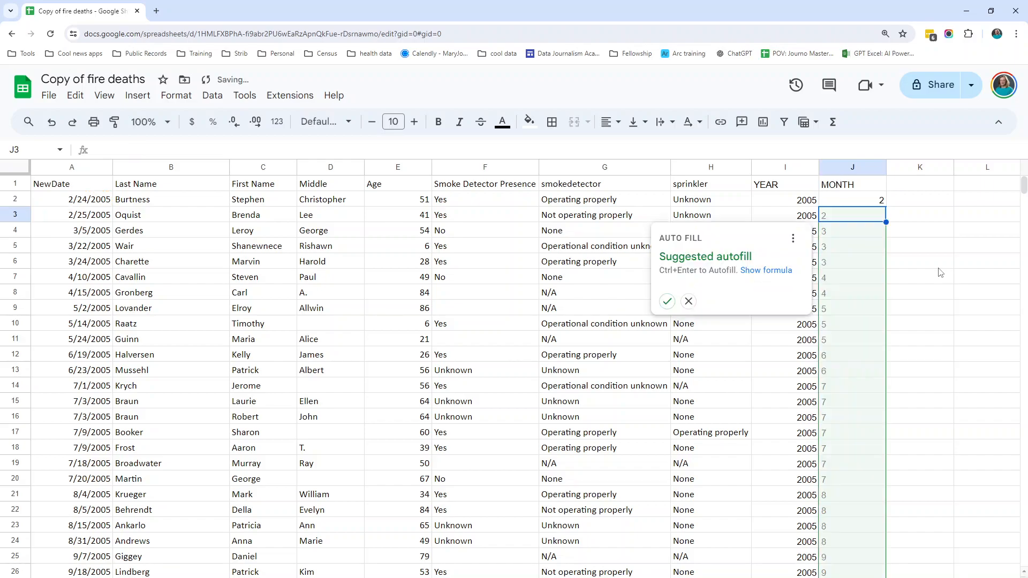
{"action": "left_click", "coordinate": [688, 301]}
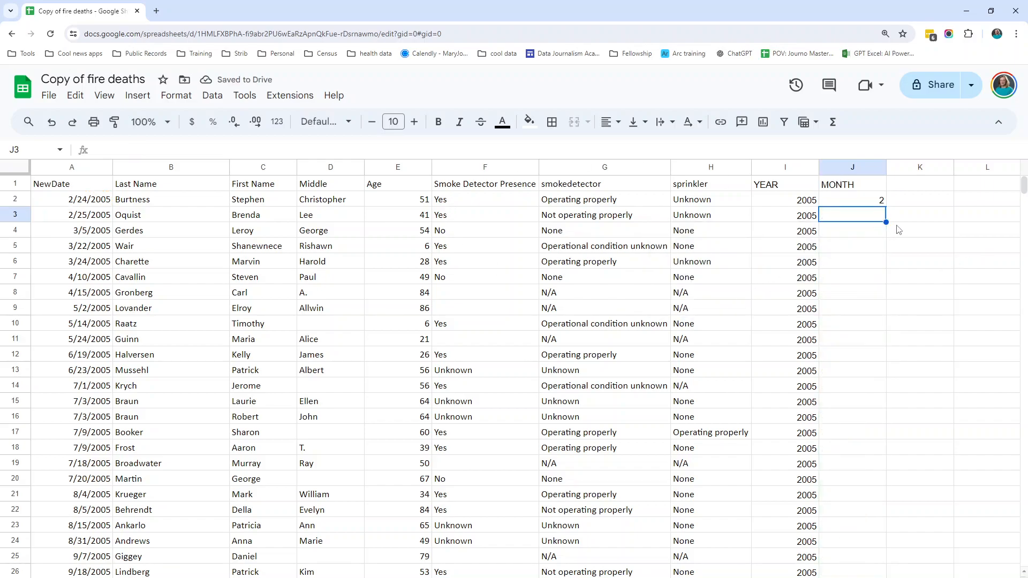
Fill the J2 formula down the MONTH column and check it through the last data row.
{"action": "left_click", "coordinate": [881, 203]}
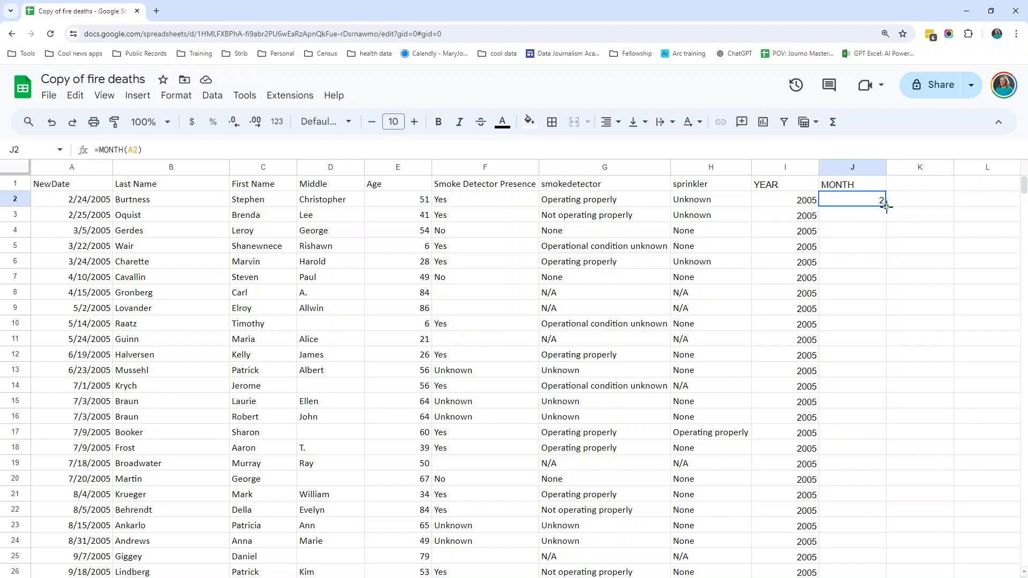
{"action": "double_click", "coordinate": [885, 206]}
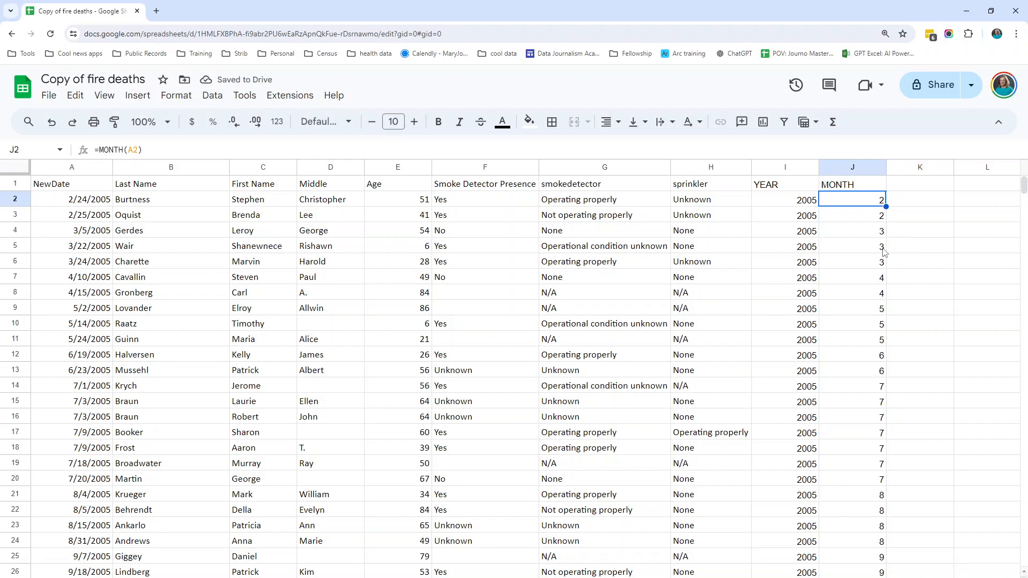
{"action": "key", "text": "ctrl+shift+Down"}
{"action": "scroll", "coordinate": [881, 423], "scroll_direction": "down", "scroll_amount": 5}
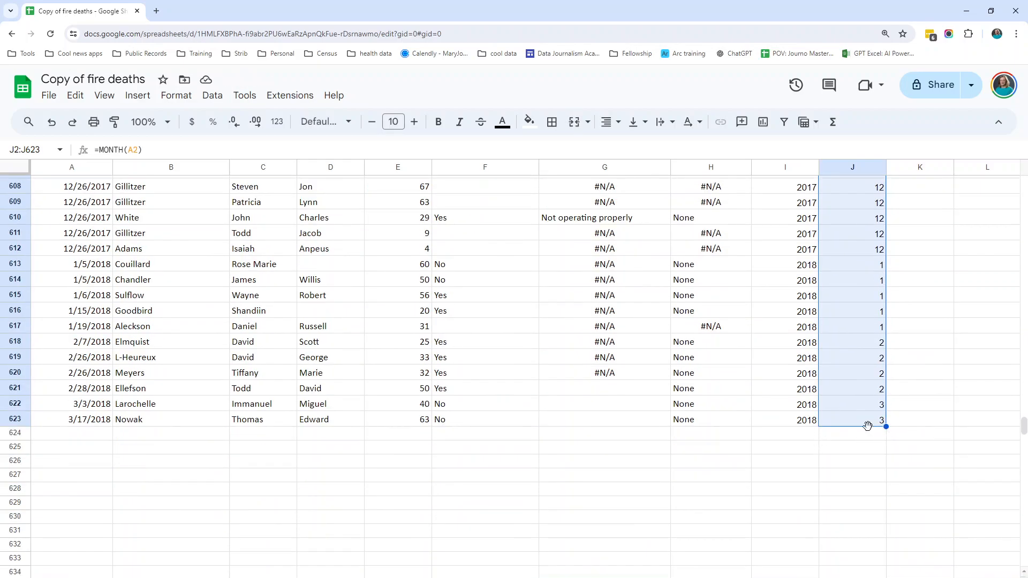
{"action": "key", "text": "ctrl+shift+Up"}
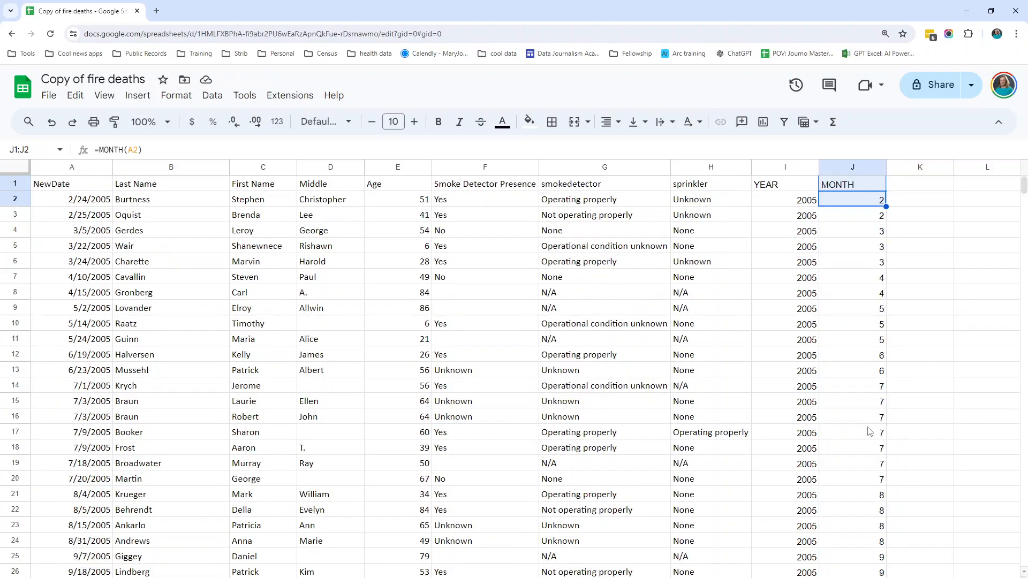
{"action": "left_click", "coordinate": [852, 230]}
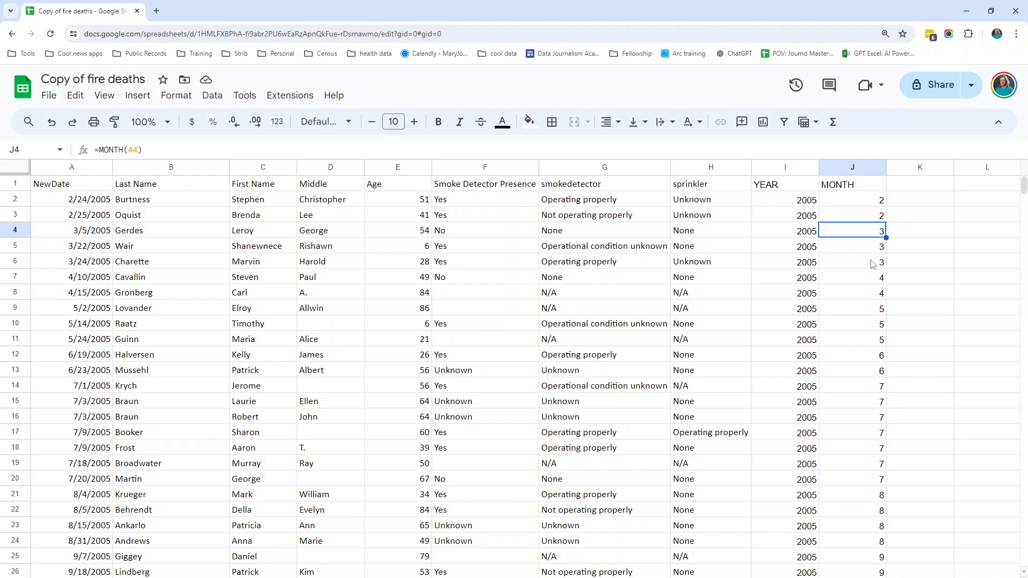
{"action": "left_click", "coordinate": [797, 219]}
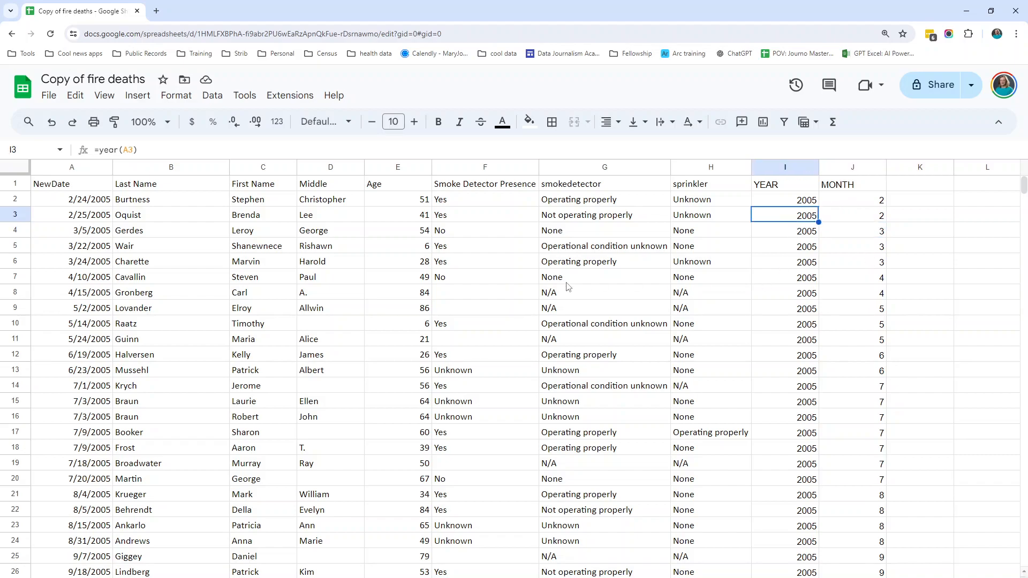
{"action": "left_click", "coordinate": [455, 323]}
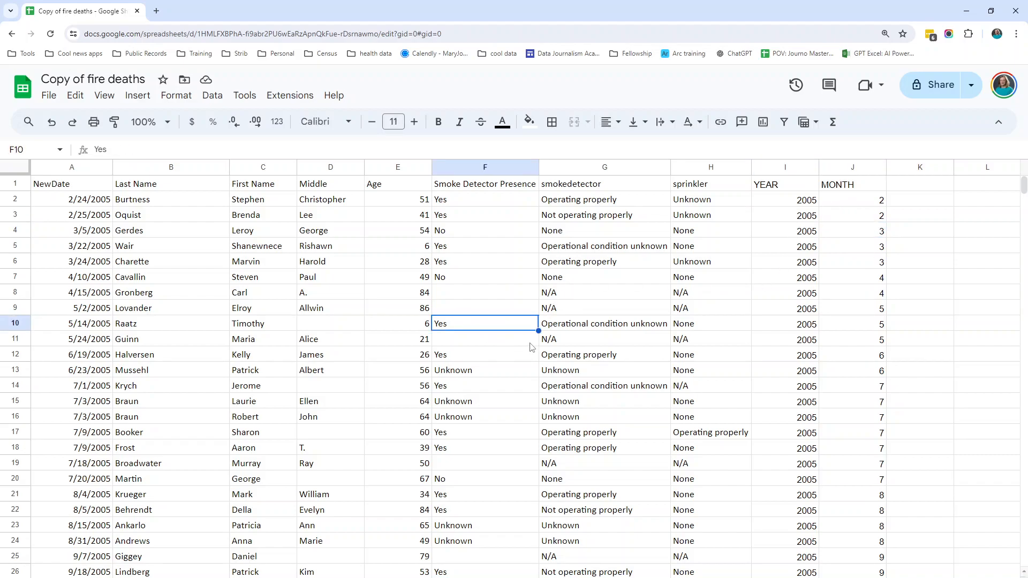
{"action": "left_click", "coordinate": [800, 328]}
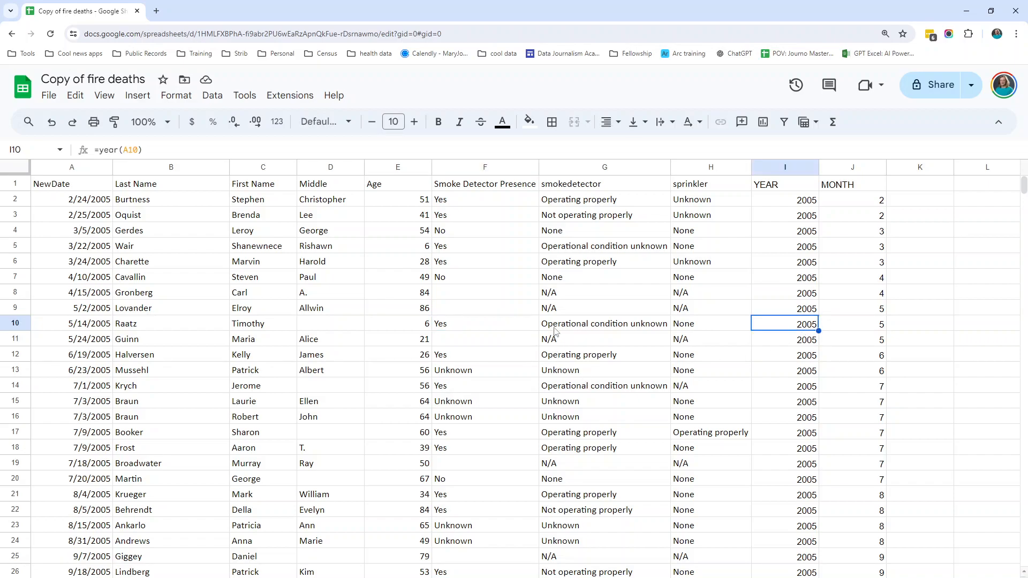
Insert a pivot table on a new sheet from the main data range A1:J623.
{"action": "left_click", "coordinate": [418, 292]}
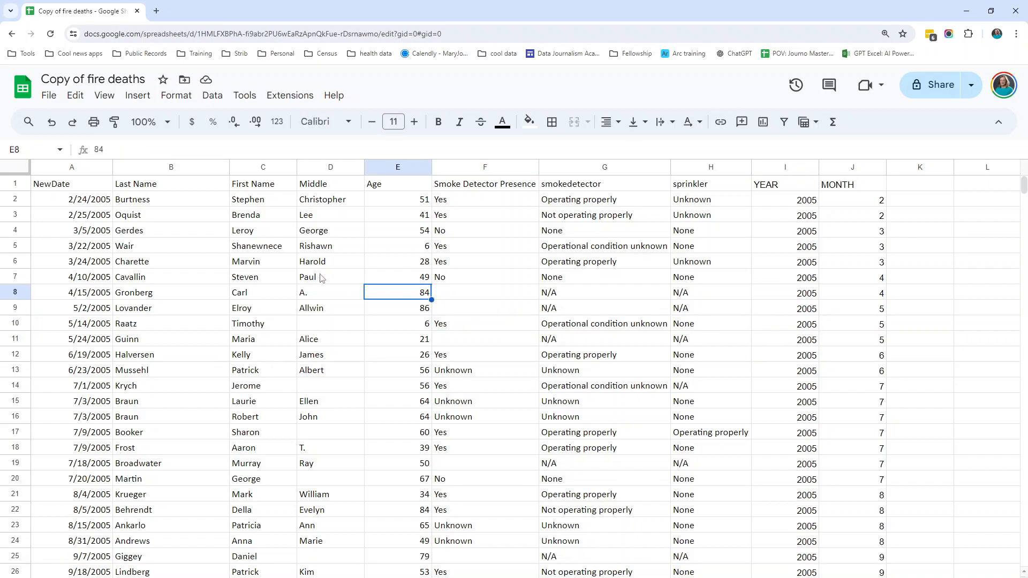
{"action": "left_click", "coordinate": [138, 96]}
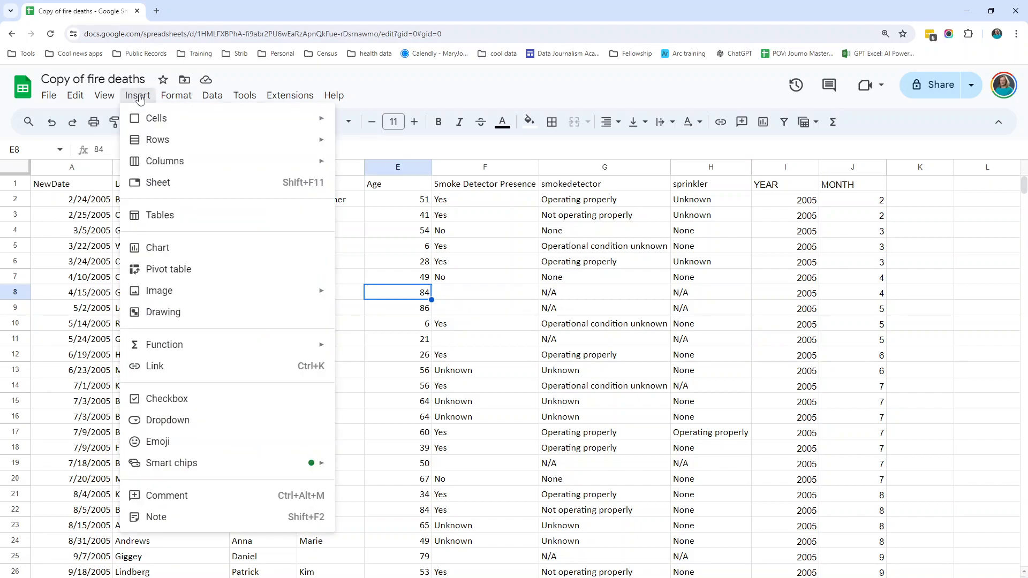
{"action": "left_click", "coordinate": [165, 270]}
{"action": "left_click", "coordinate": [593, 431]}
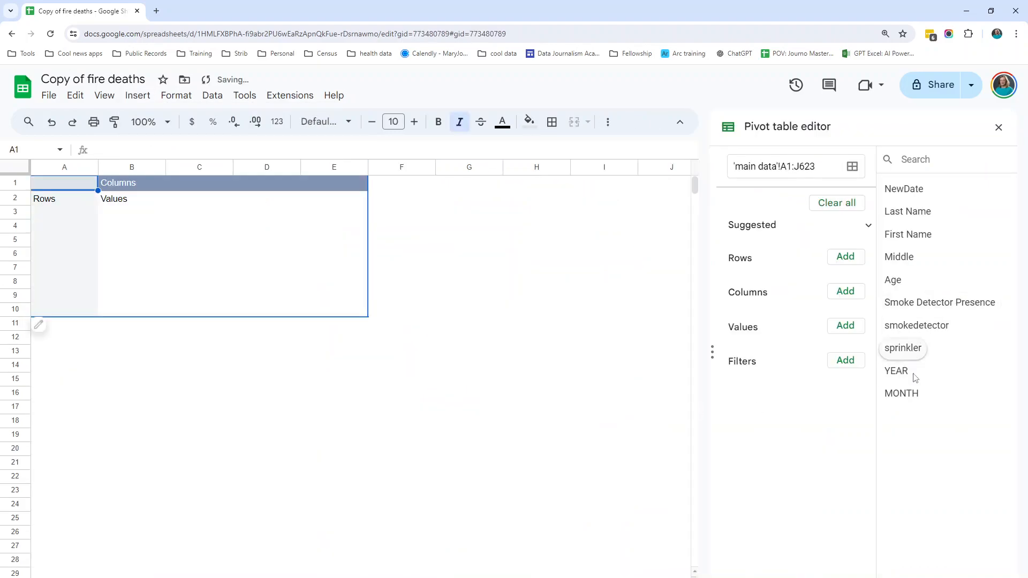
Group the pivot table rows by YEAR and add YEAR as a value summarized by COUNTA.
{"action": "left_click_drag", "start_coordinate": [902, 371], "coordinate": [762, 281]}
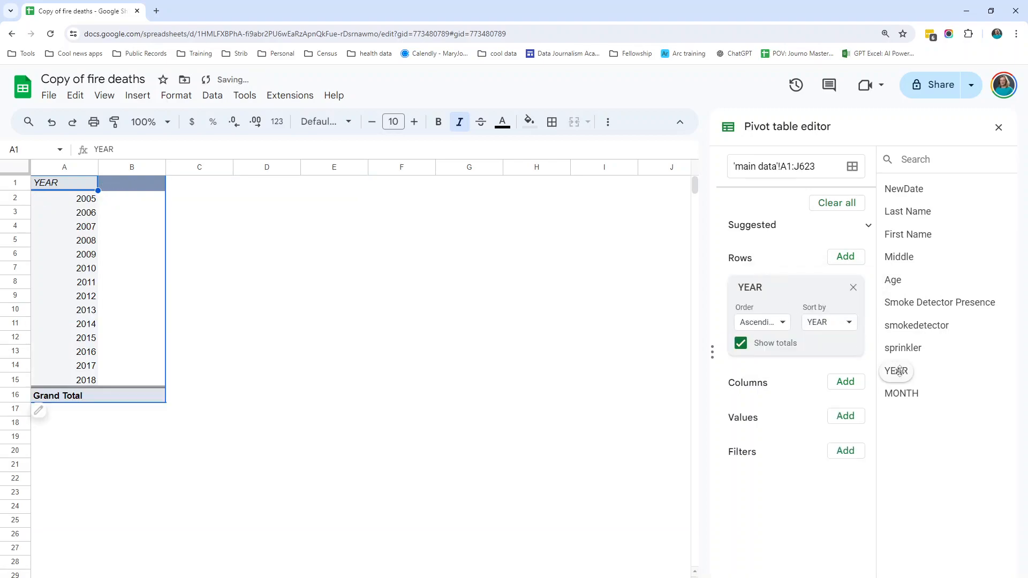
{"action": "left_click_drag", "start_coordinate": [896, 371], "coordinate": [766, 447]}
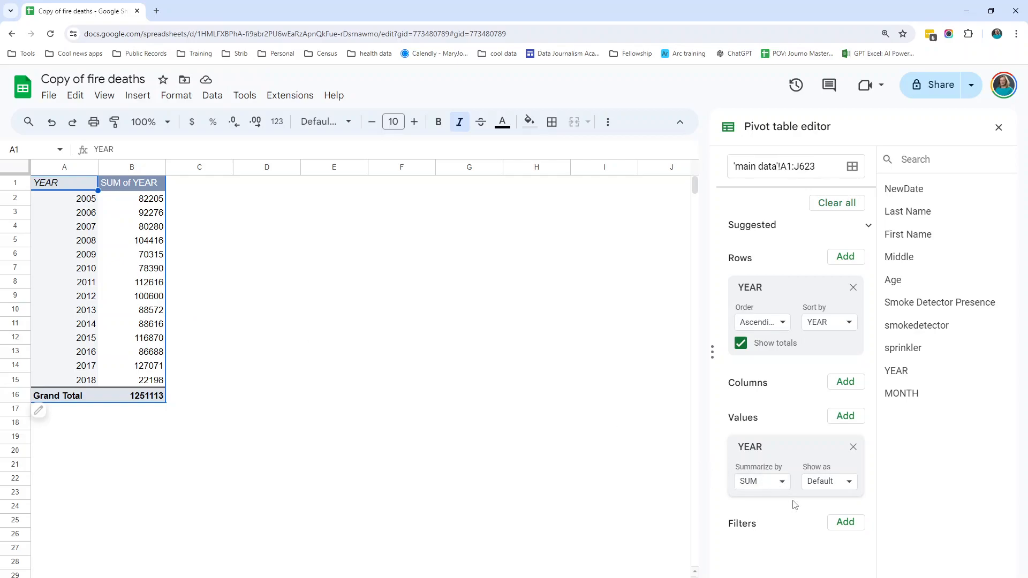
{"action": "left_click", "coordinate": [782, 483]}
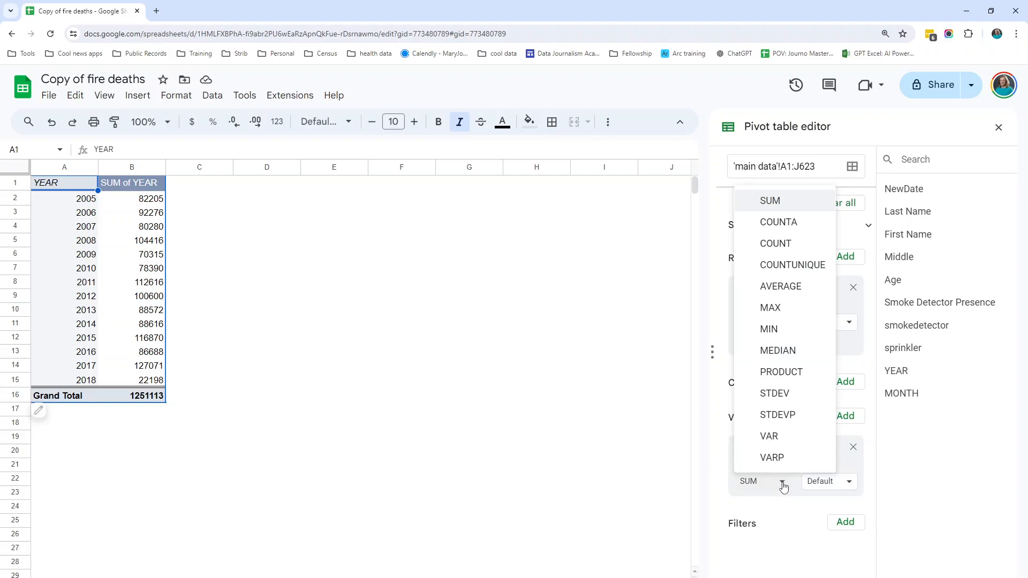
{"action": "left_click", "coordinate": [782, 485]}
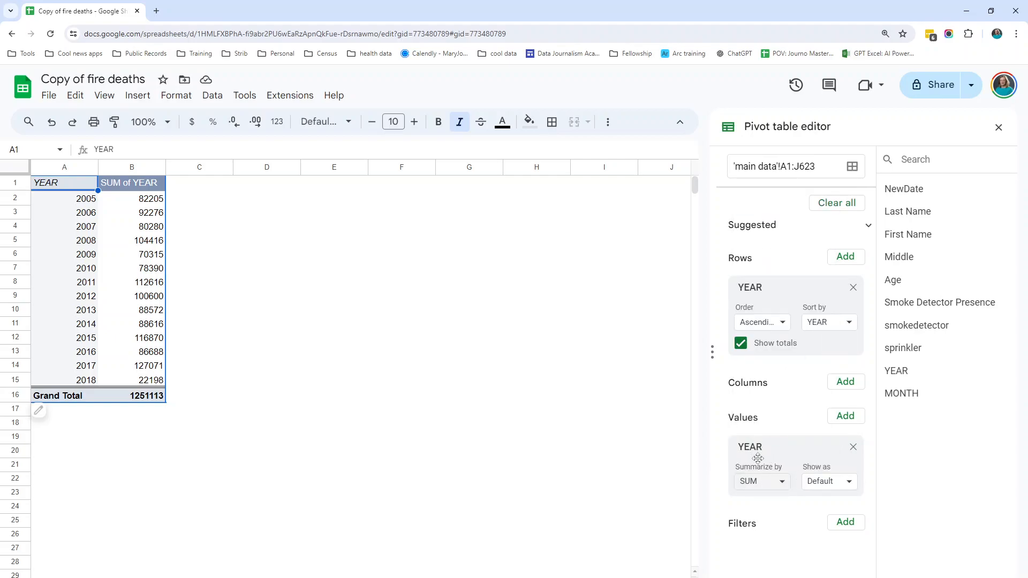
{"action": "left_click", "coordinate": [783, 484]}
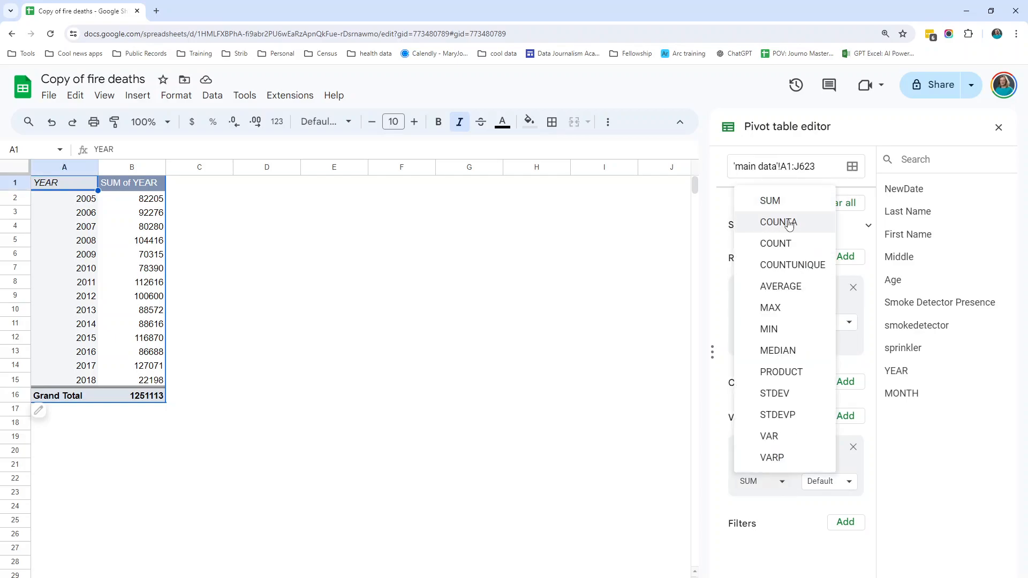
{"action": "left_click", "coordinate": [789, 225]}
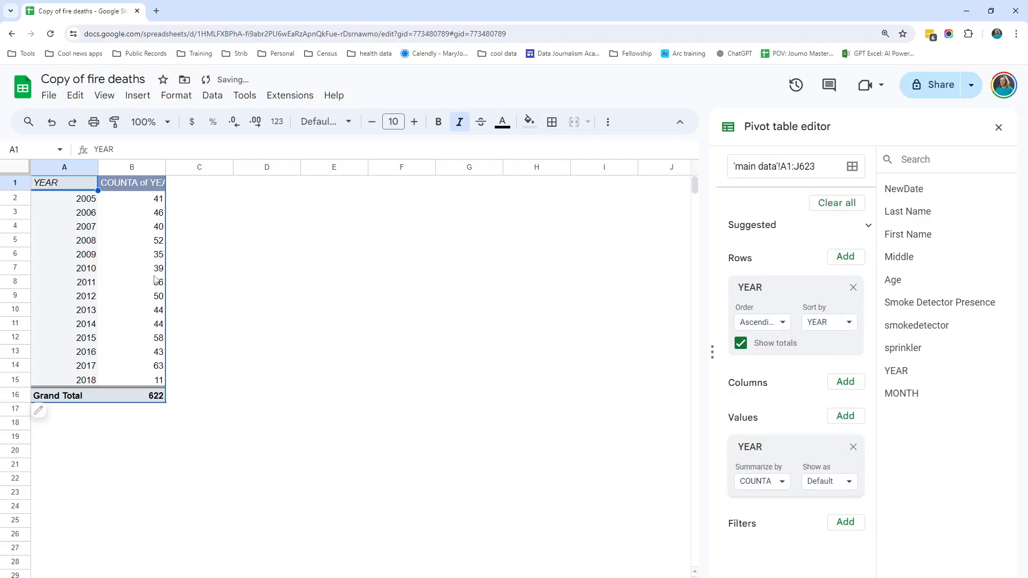
Examine the pivot table's death counts per year, comparing 2013, 2014 and 2015 and checking the last year, 2018.
{"action": "left_click", "coordinate": [149, 205]}
{"action": "left_click", "coordinate": [149, 214]}
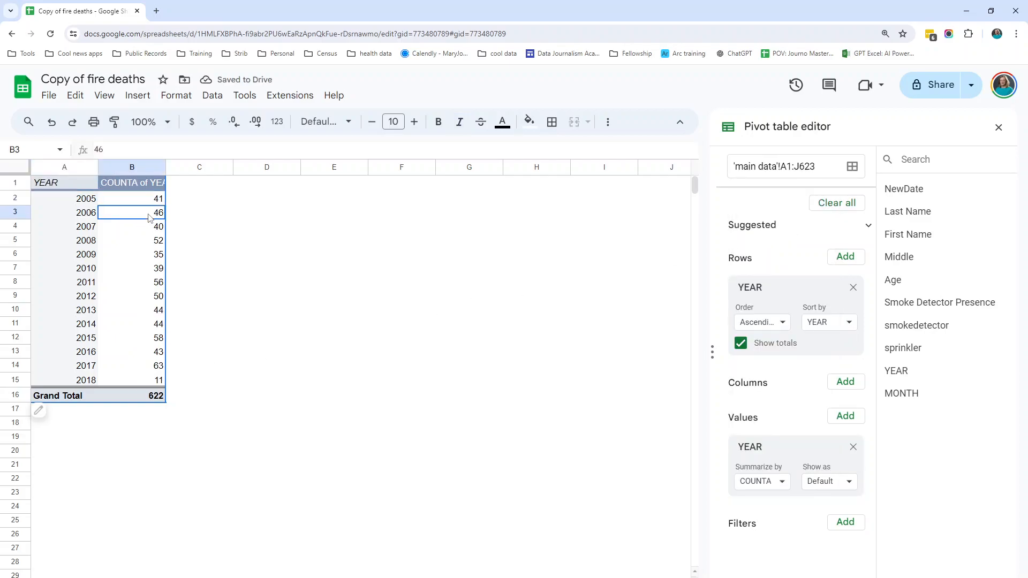
{"action": "left_click", "coordinate": [149, 231]}
{"action": "left_click", "coordinate": [148, 270]}
{"action": "left_click", "coordinate": [153, 338]}
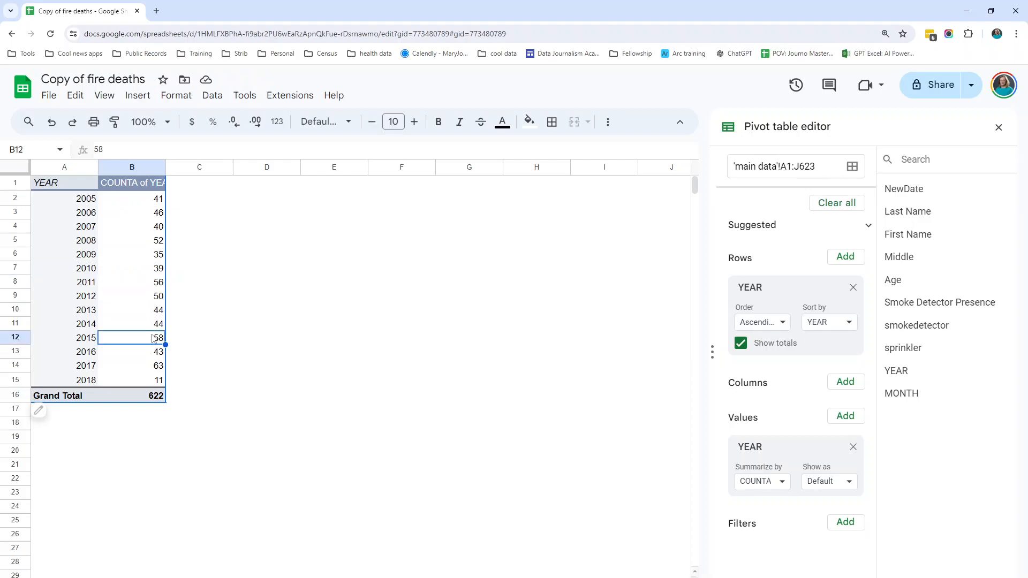
{"action": "left_click_drag", "start_coordinate": [87, 382], "coordinate": [148, 383]}
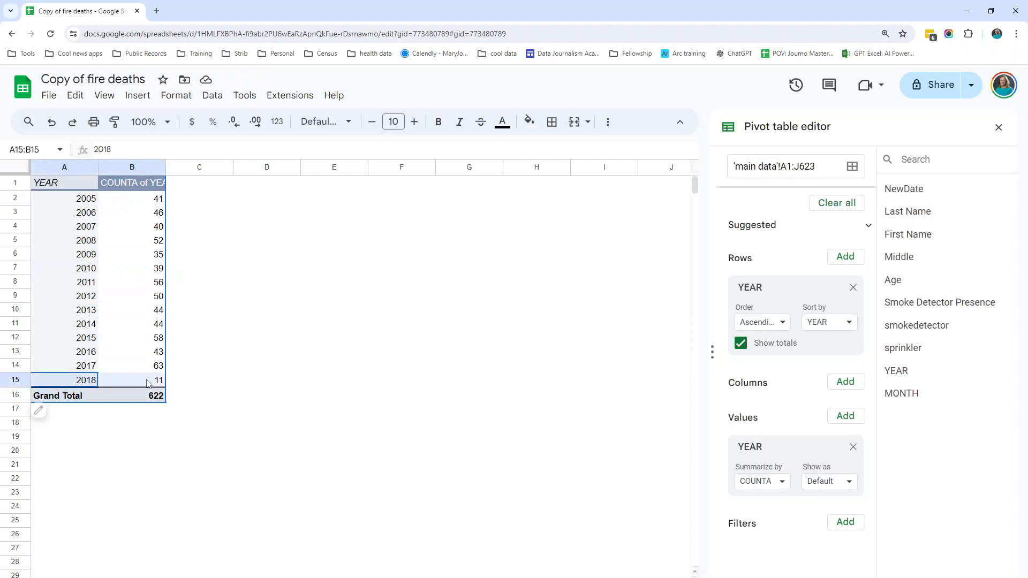
{"action": "left_click", "coordinate": [152, 383]}
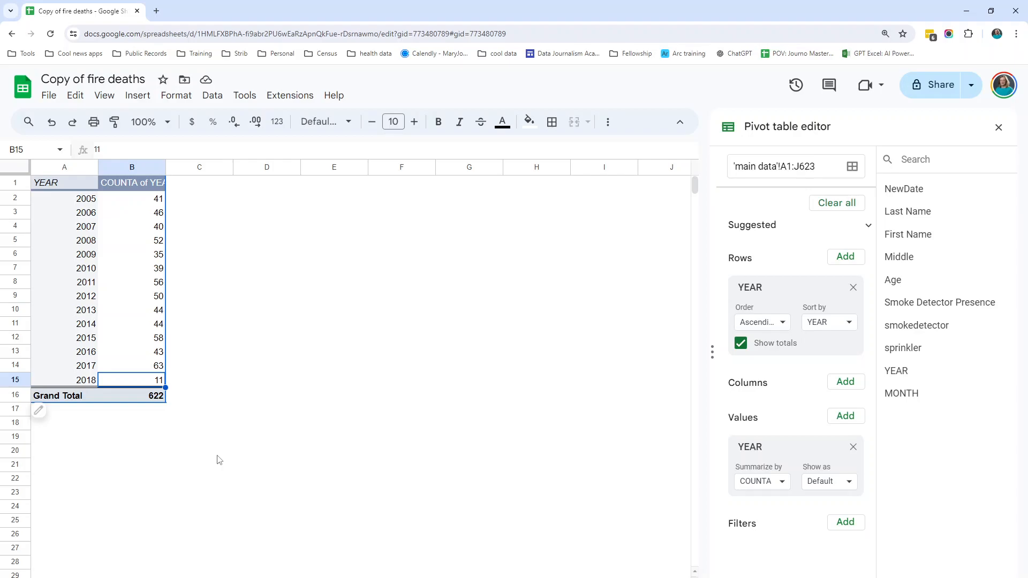
{"action": "left_click", "coordinate": [123, 242]}
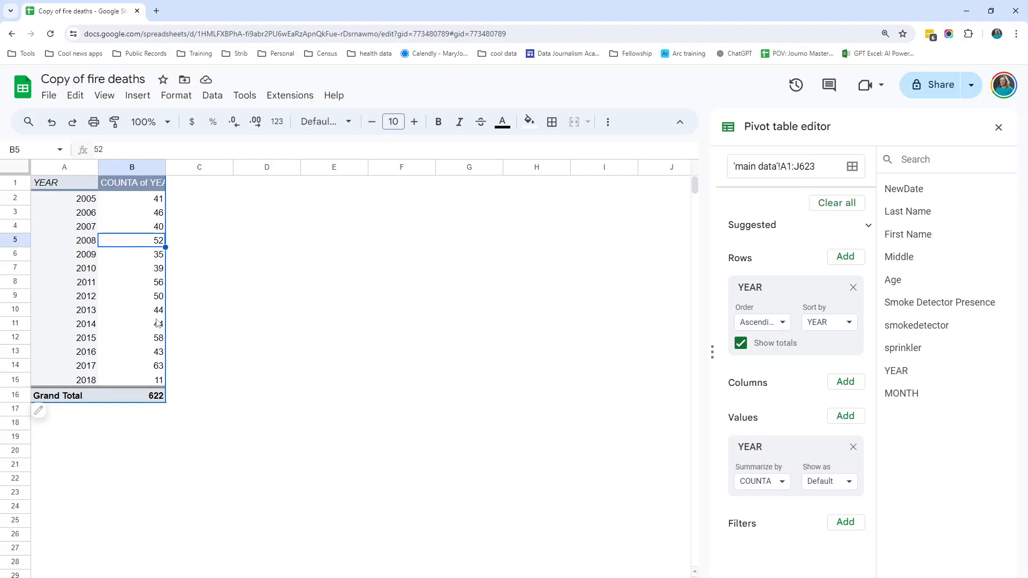
{"action": "left_click", "coordinate": [148, 328]}
{"action": "left_click", "coordinate": [131, 343]}
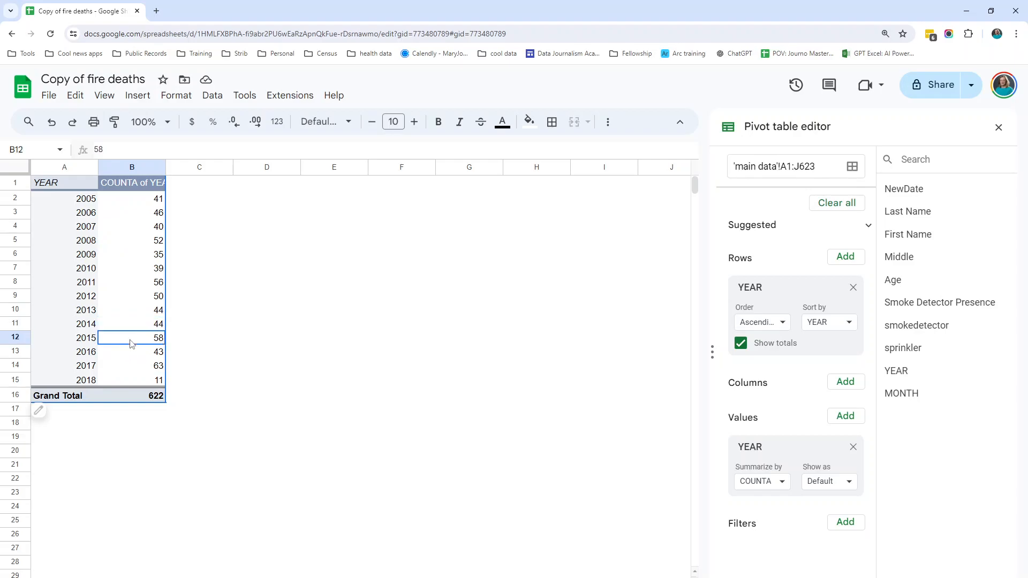
{"action": "left_click_drag", "start_coordinate": [18, 309], "coordinate": [18, 320]}
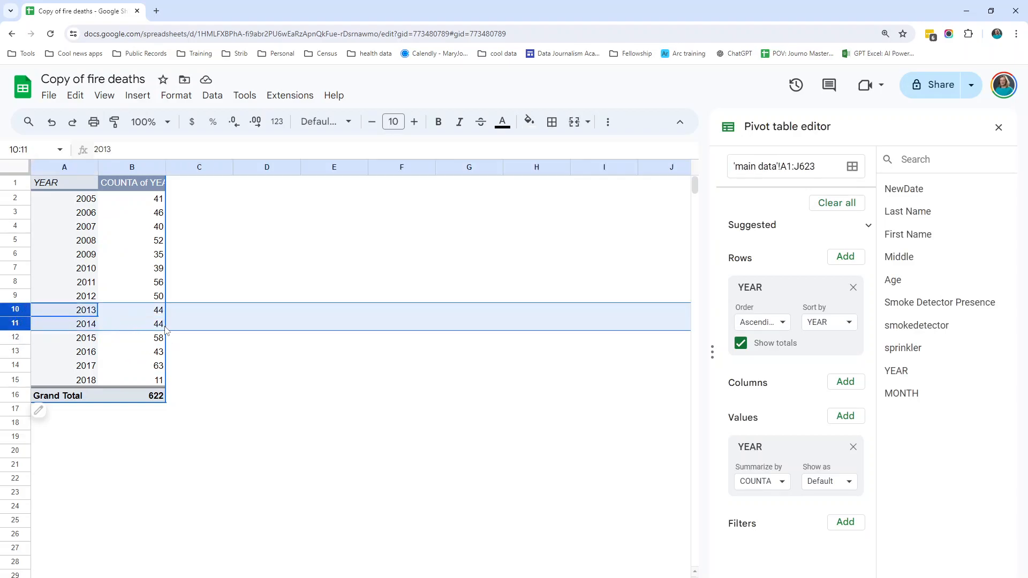
{"action": "left_click", "coordinate": [117, 379]}
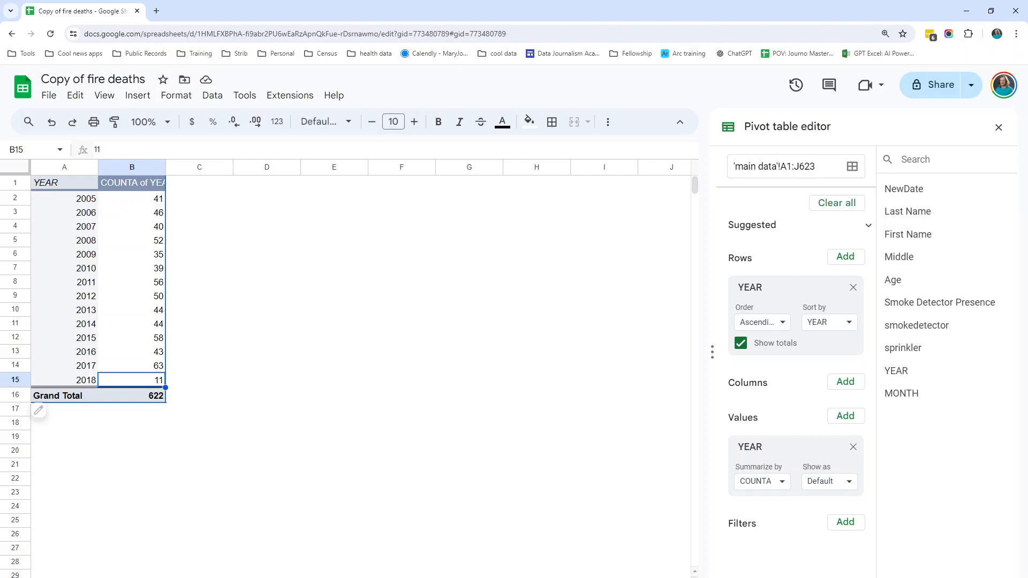
{"action": "left_click", "coordinate": [268, 427]}
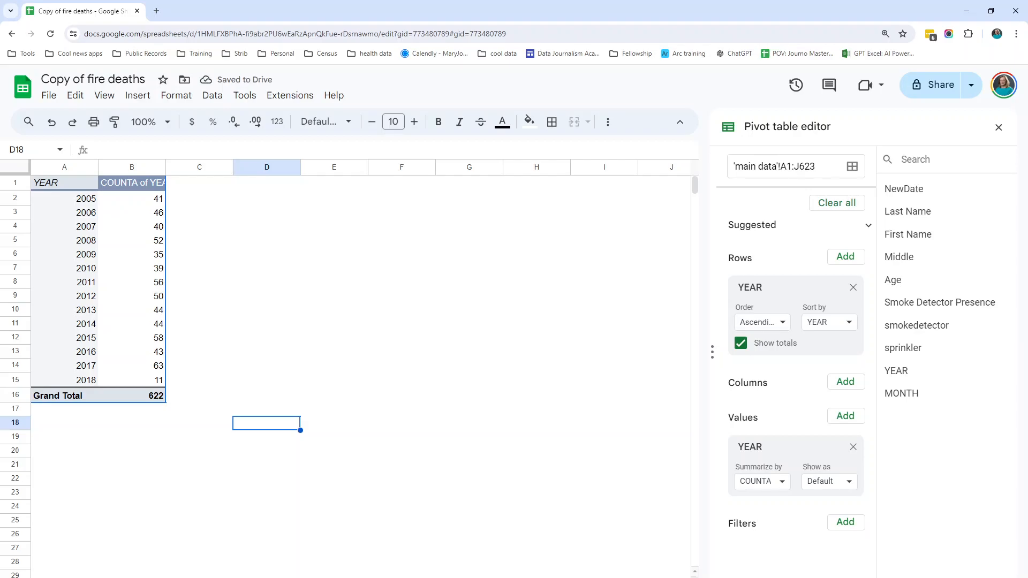
Return to the main data sheet and enter the header SEASON in K1.
{"action": "key", "text": "ctrl+shift+Page_Up"}
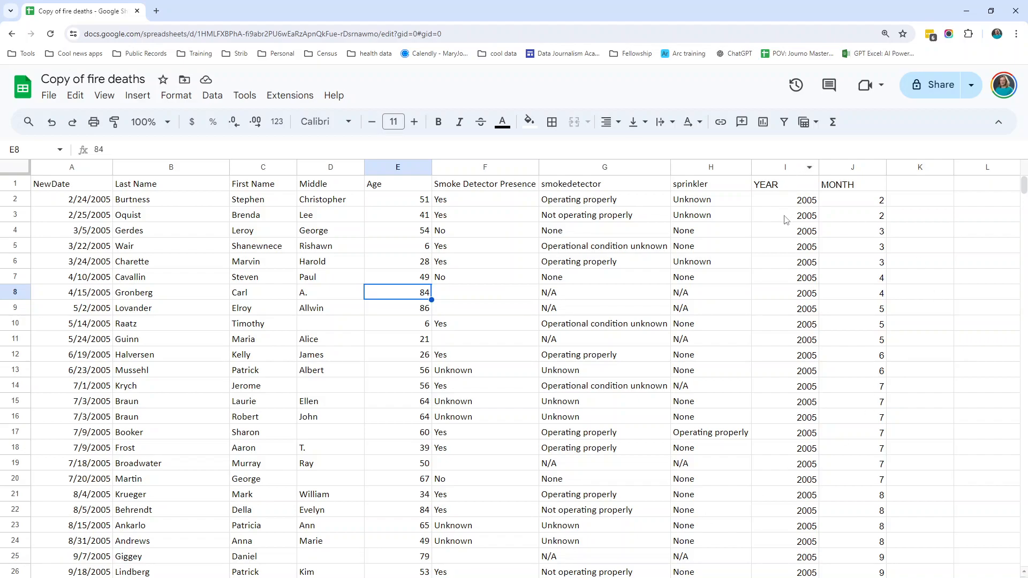
{"action": "left_click", "coordinate": [907, 185]}
{"action": "type", "text": "SEASON"}
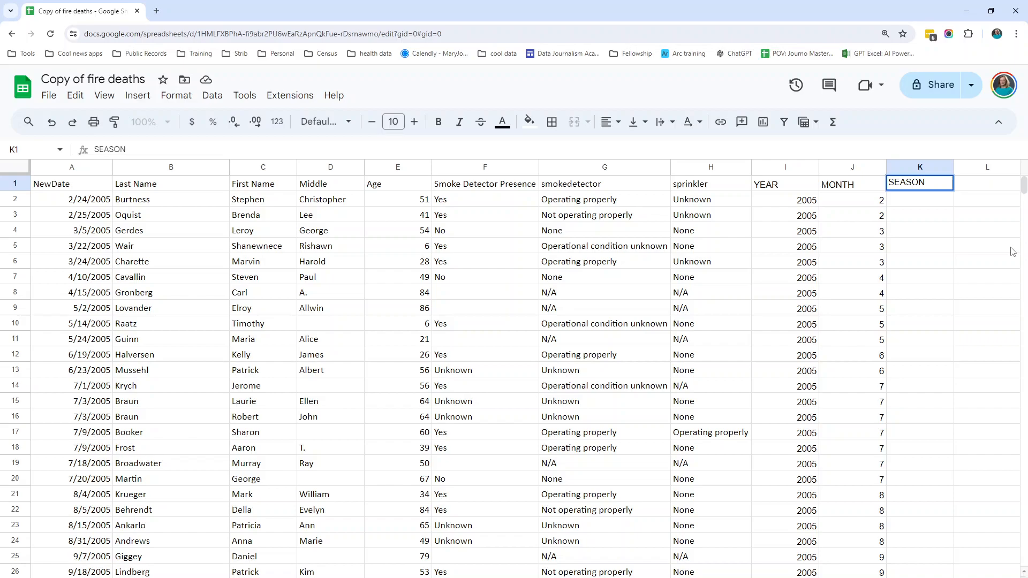
{"action": "key", "text": "Return"}
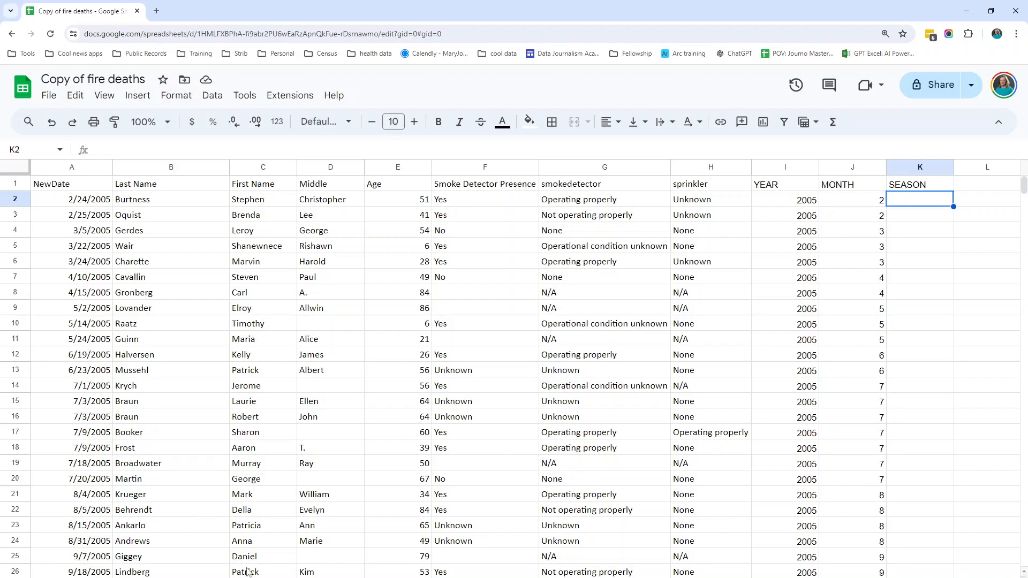
Open the season_lookup sheet and examine which season is assigned to each month number in A4:B15.
{"action": "key", "text": "alt+Down"}
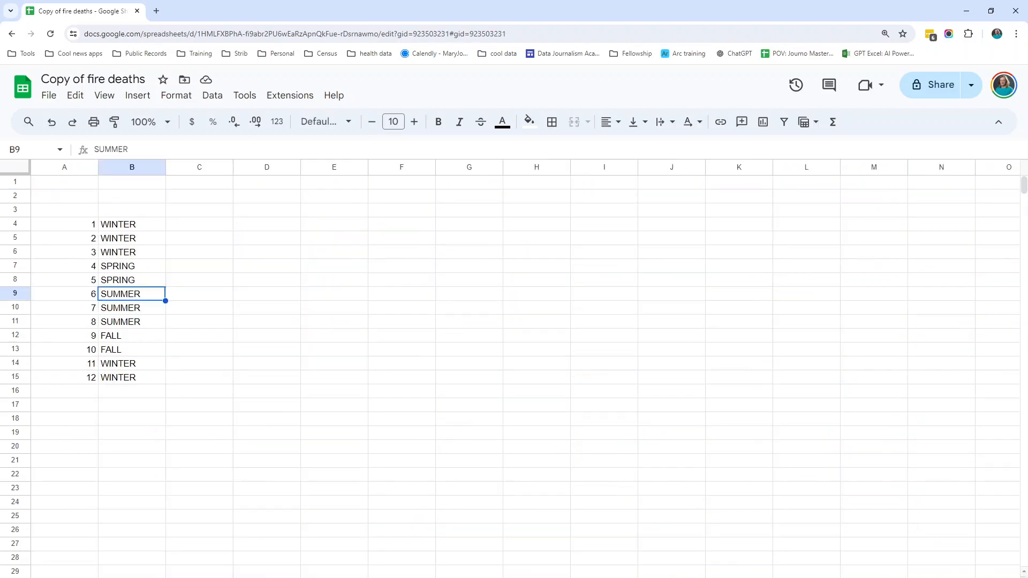
{"action": "left_click", "coordinate": [104, 365]}
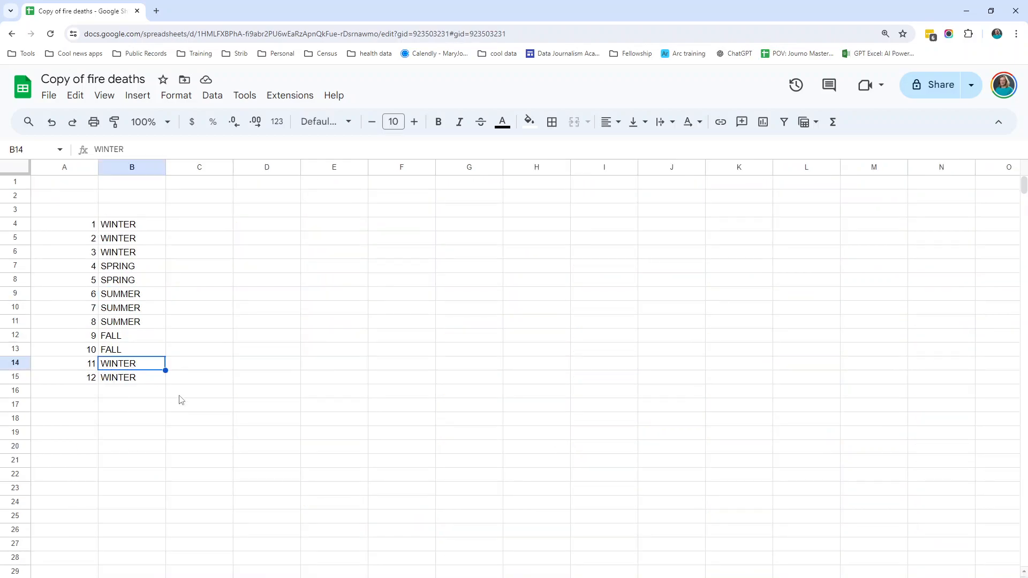
{"action": "left_click", "coordinate": [152, 226]}
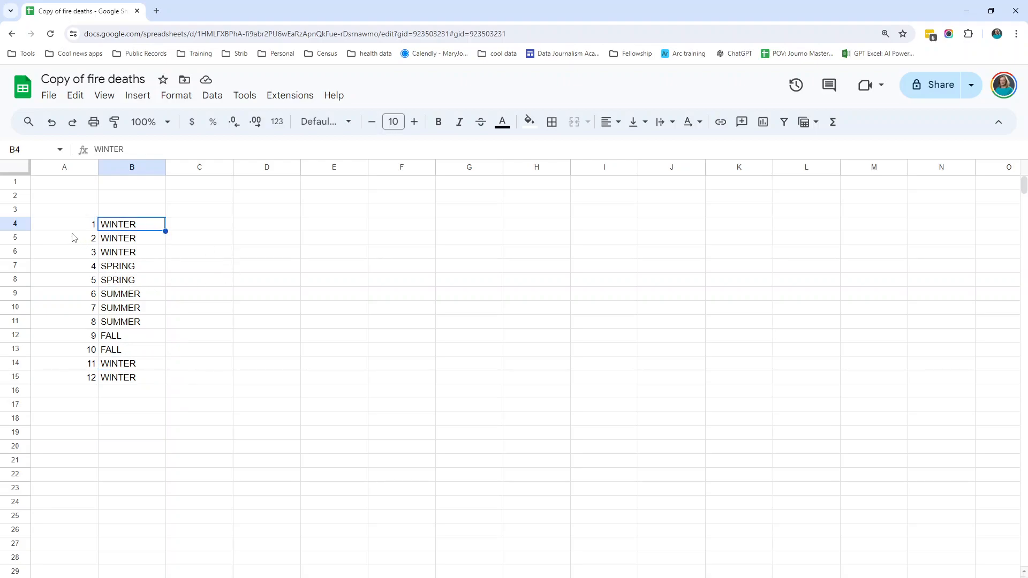
{"action": "left_click", "coordinate": [75, 382]}
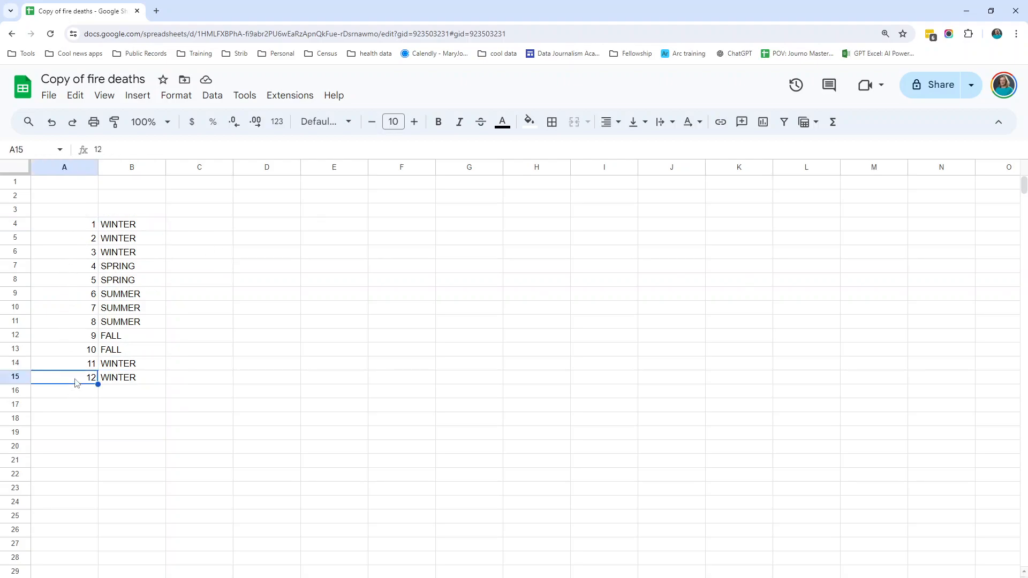
{"action": "left_click", "coordinate": [133, 227]}
{"action": "left_click", "coordinate": [134, 240]}
{"action": "left_click", "coordinate": [131, 252]}
{"action": "left_click", "coordinate": [137, 279]}
{"action": "left_click", "coordinate": [140, 299]}
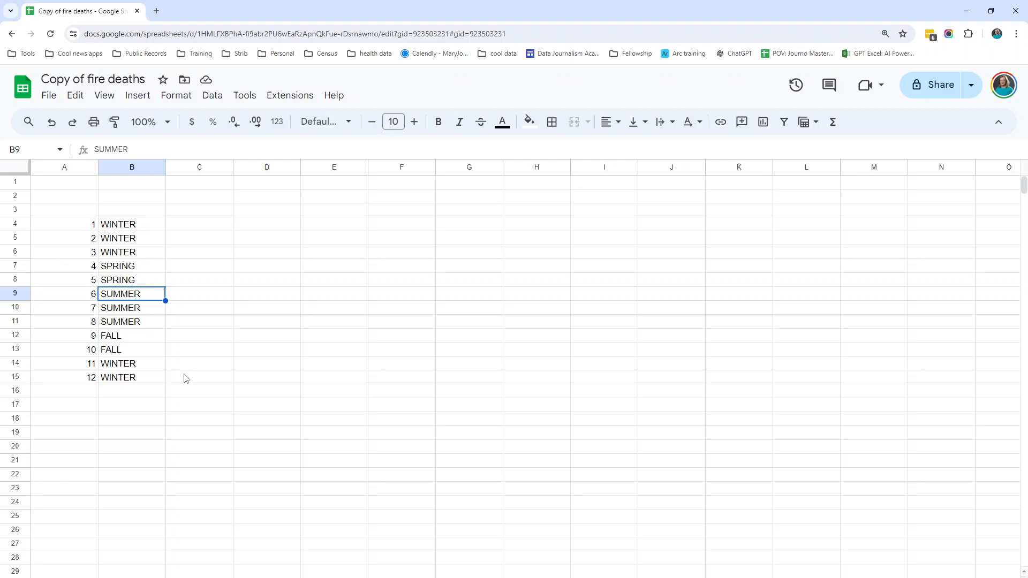
{"action": "left_click_drag", "start_coordinate": [131, 228], "coordinate": [153, 386]}
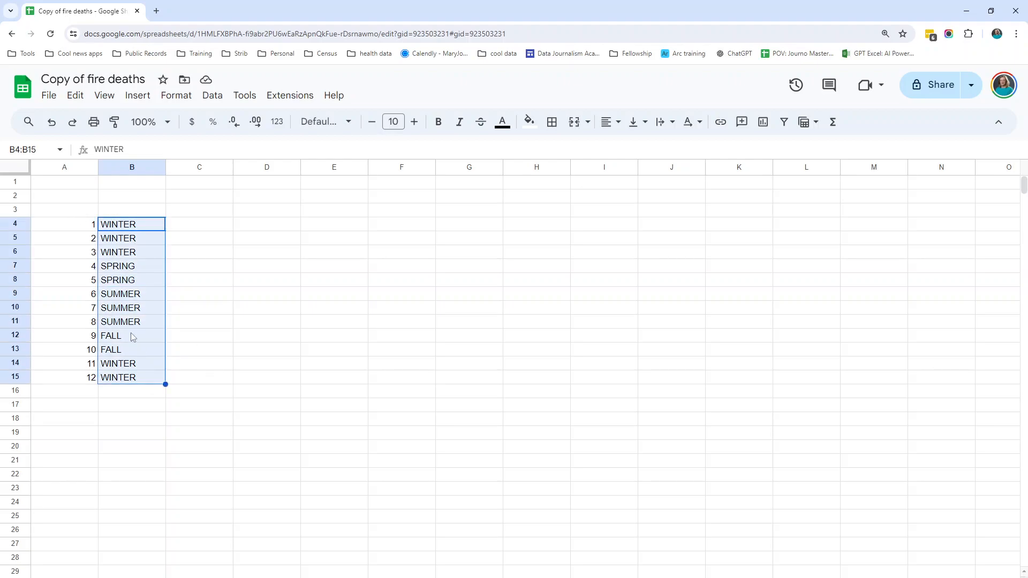
{"action": "left_click", "coordinate": [88, 299]}
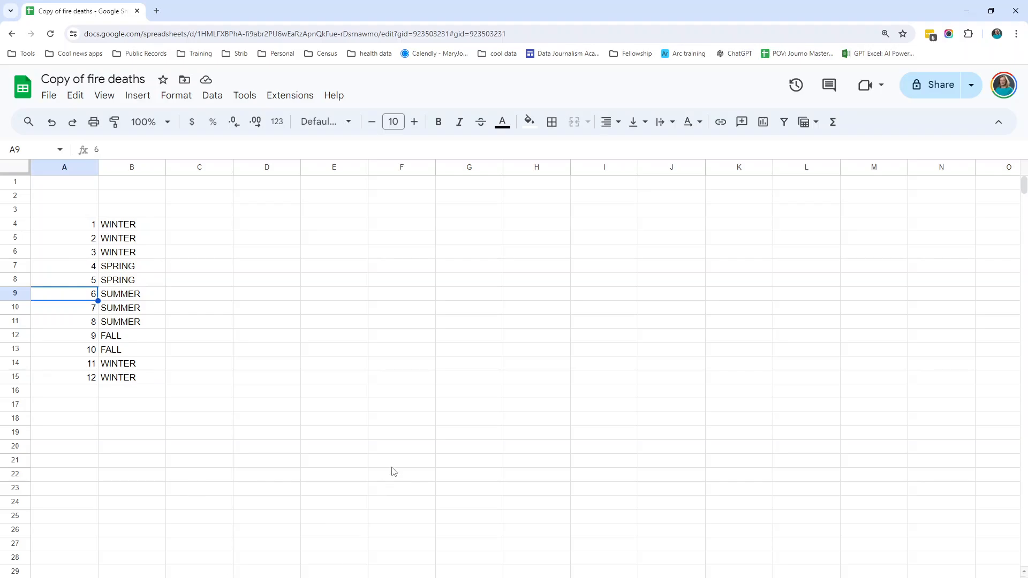
Compare row 2 of the main data sheet with the matching month 2 entry in the season_lookup sheet.
{"action": "left_click", "coordinate": [326, 577]}
{"action": "left_click", "coordinate": [15, 199]}
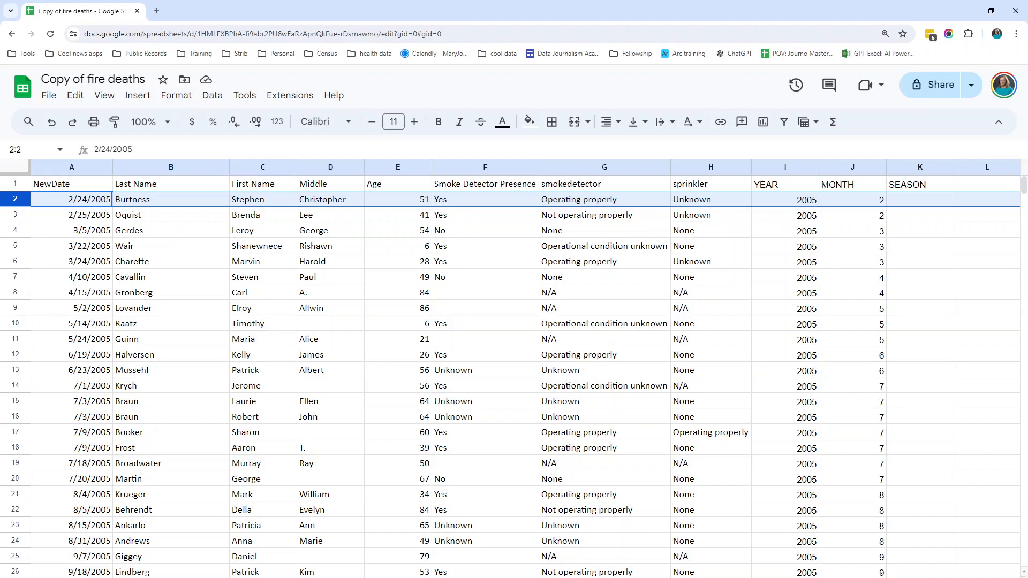
{"action": "left_click", "coordinate": [584, 577]}
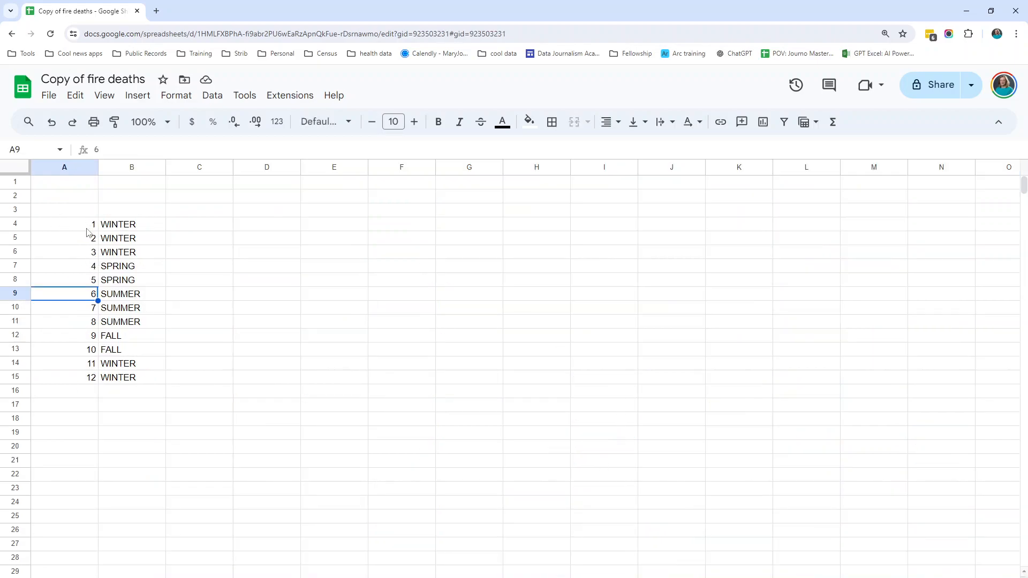
{"action": "left_click", "coordinate": [76, 242]}
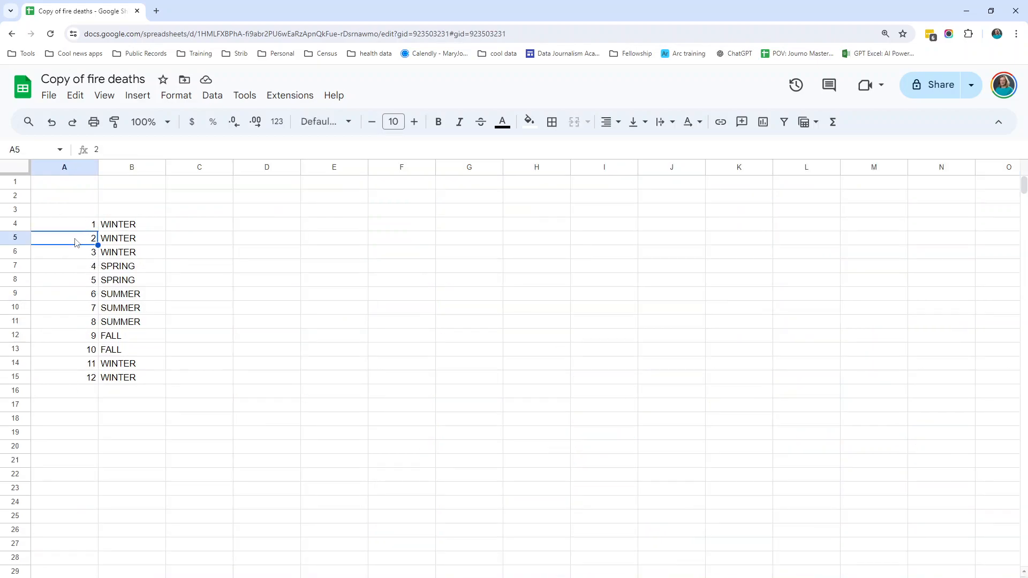
{"action": "left_click", "coordinate": [117, 240]}
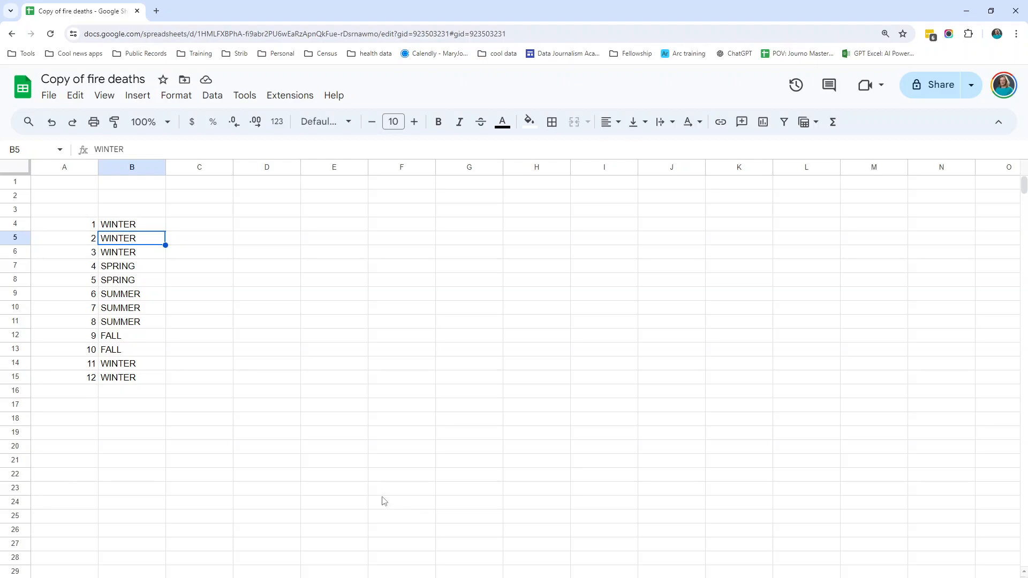
Define a named range called SEASONS2 for the month and season table season_lookup!A4:B15.
{"action": "left_click", "coordinate": [71, 228]}
{"action": "left_click_drag", "start_coordinate": [71, 228], "coordinate": [142, 372]}
{"action": "left_click_drag", "start_coordinate": [62, 226], "coordinate": [122, 379]}
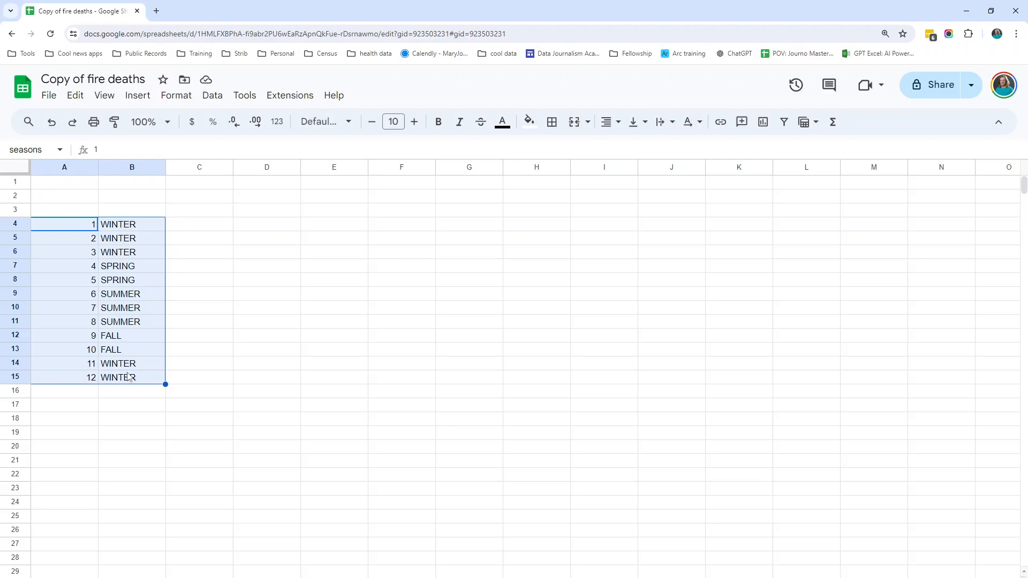
{"action": "left_click_drag", "start_coordinate": [53, 225], "coordinate": [132, 380]}
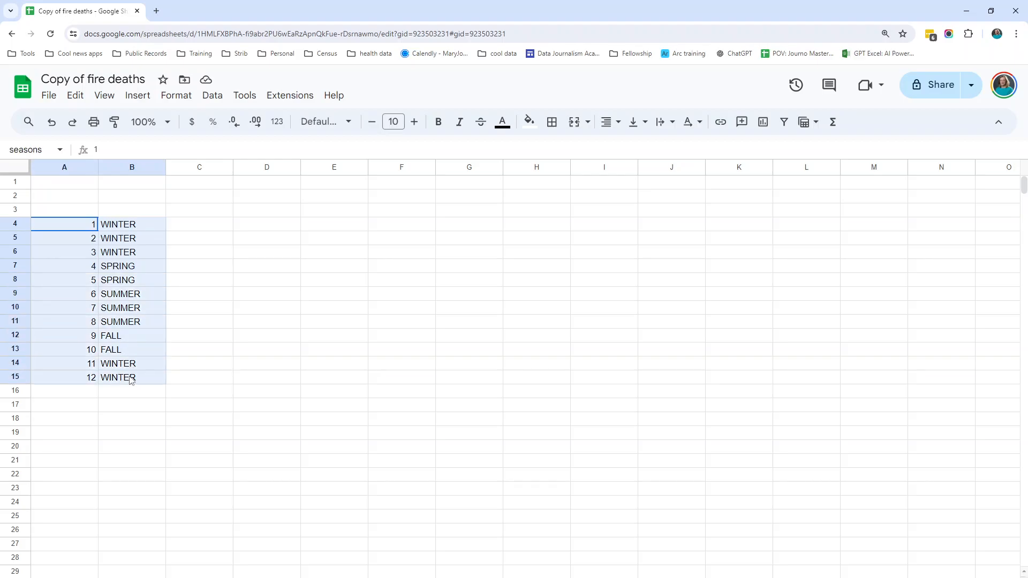
{"action": "right_click", "coordinate": [86, 245]}
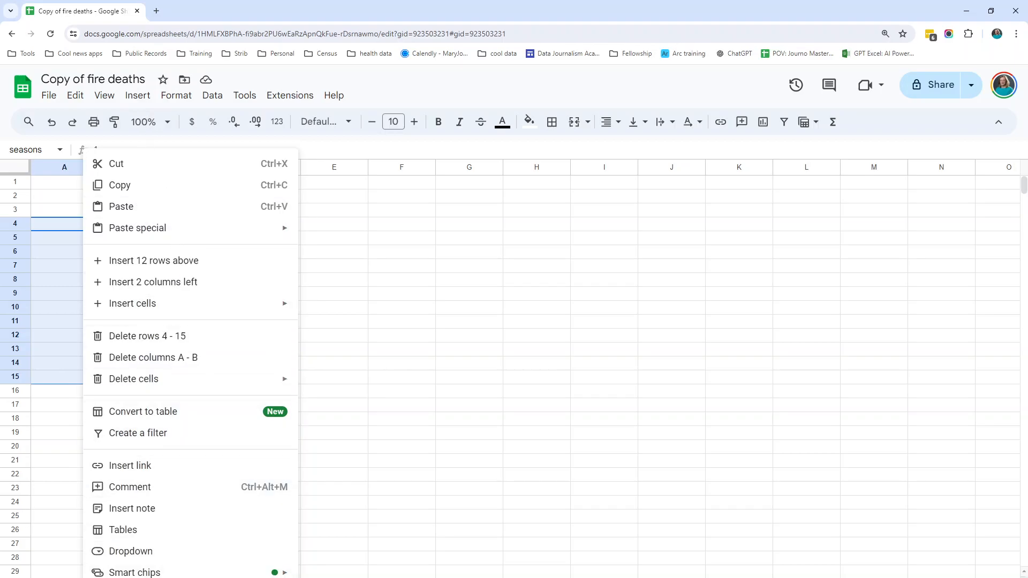
{"action": "mouse_move", "coordinate": [150, 577]}
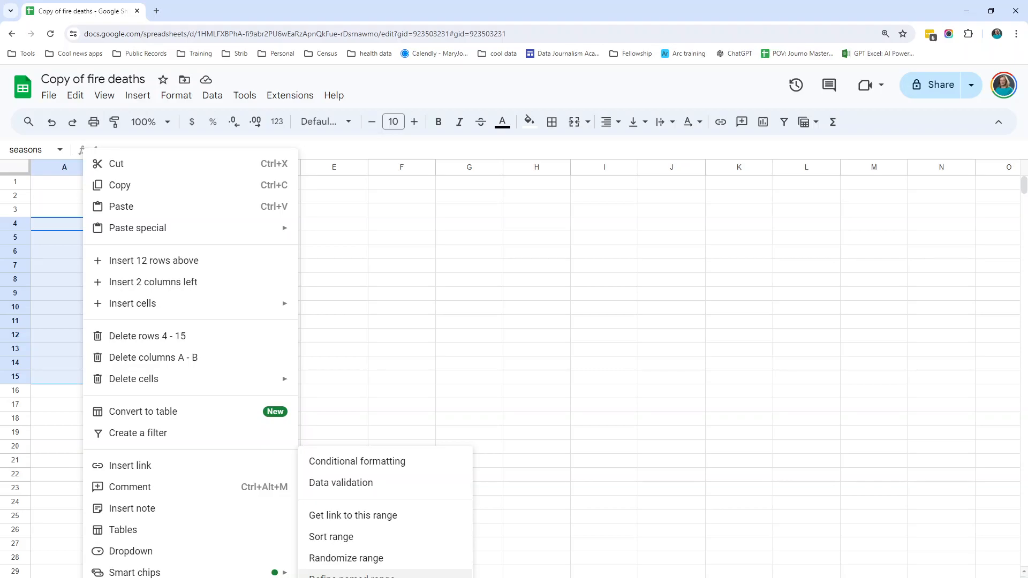
{"action": "left_click", "coordinate": [352, 576]}
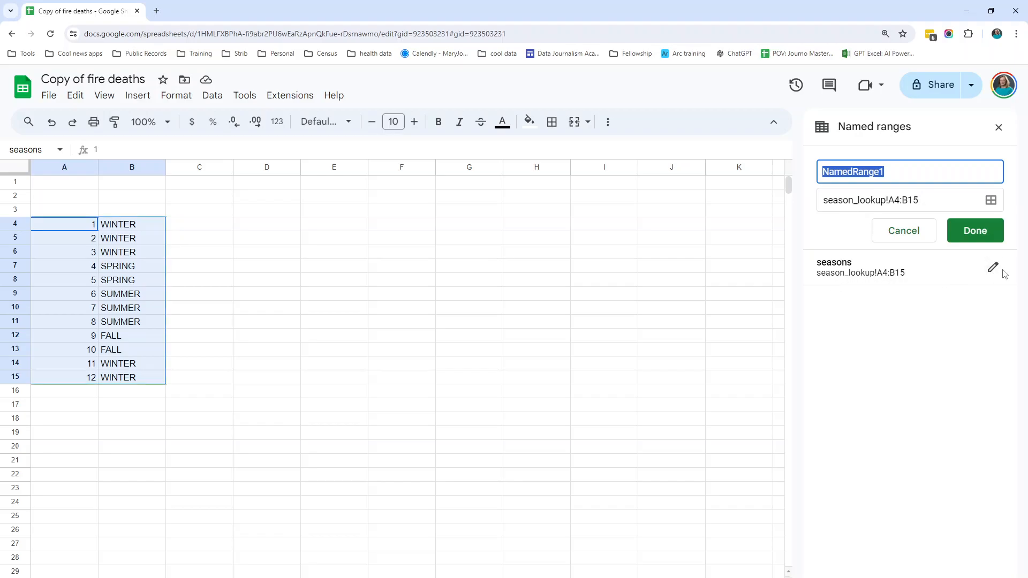
{"action": "left_click", "coordinate": [844, 172]}
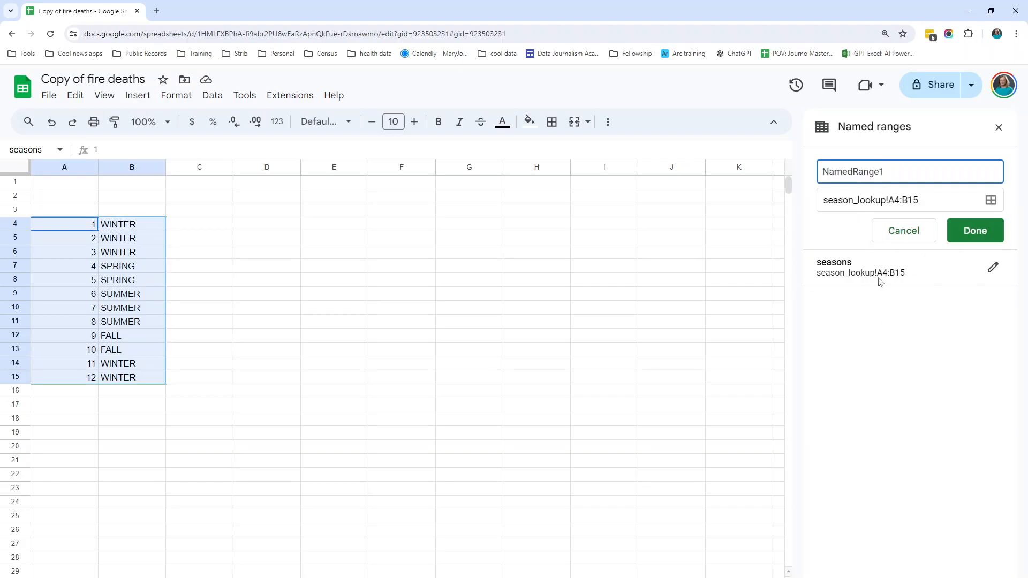
{"action": "double_click", "coordinate": [844, 172]}
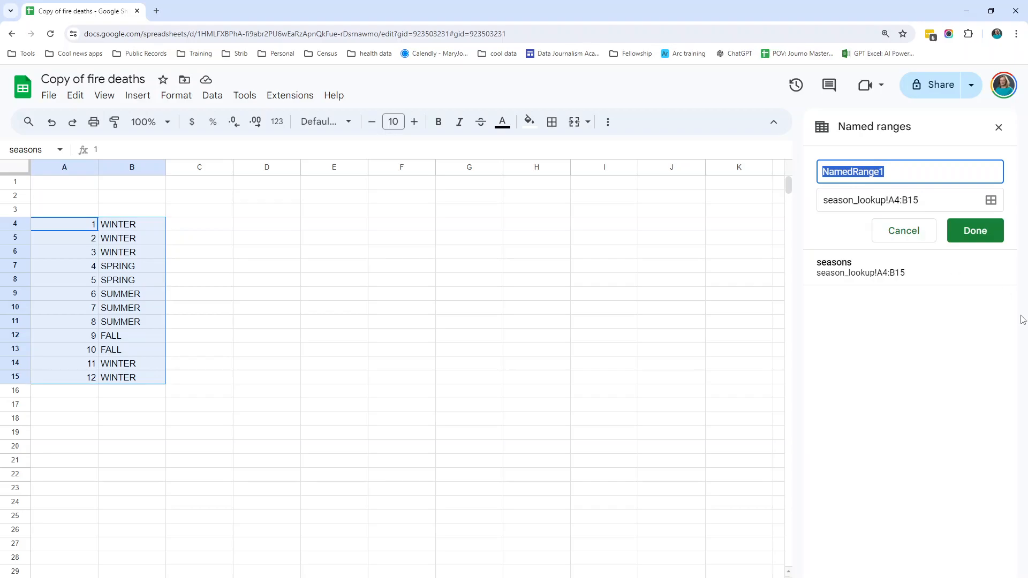
{"action": "type", "text": "SEASONS2"}
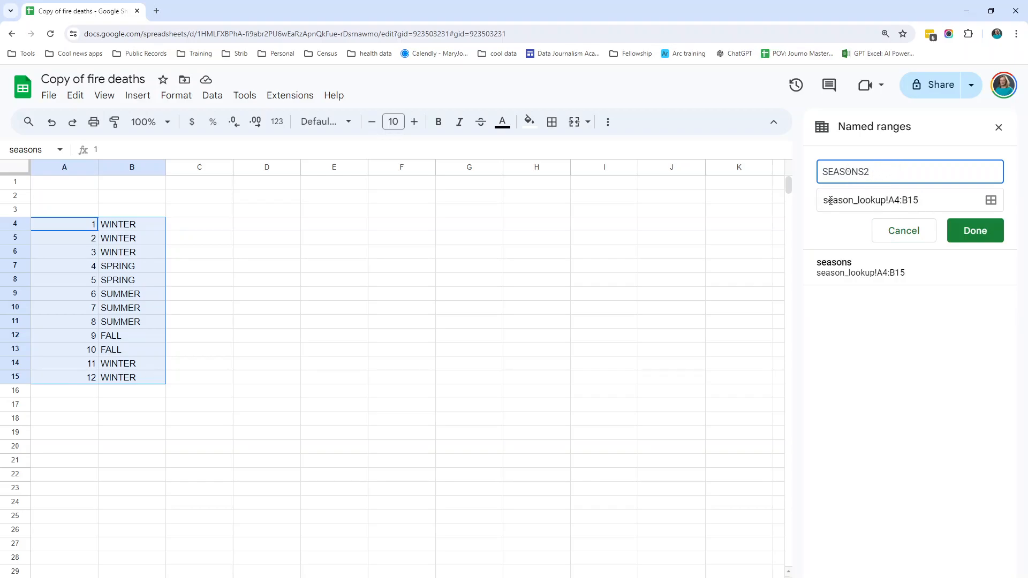
{"action": "left_click", "coordinate": [940, 199]}
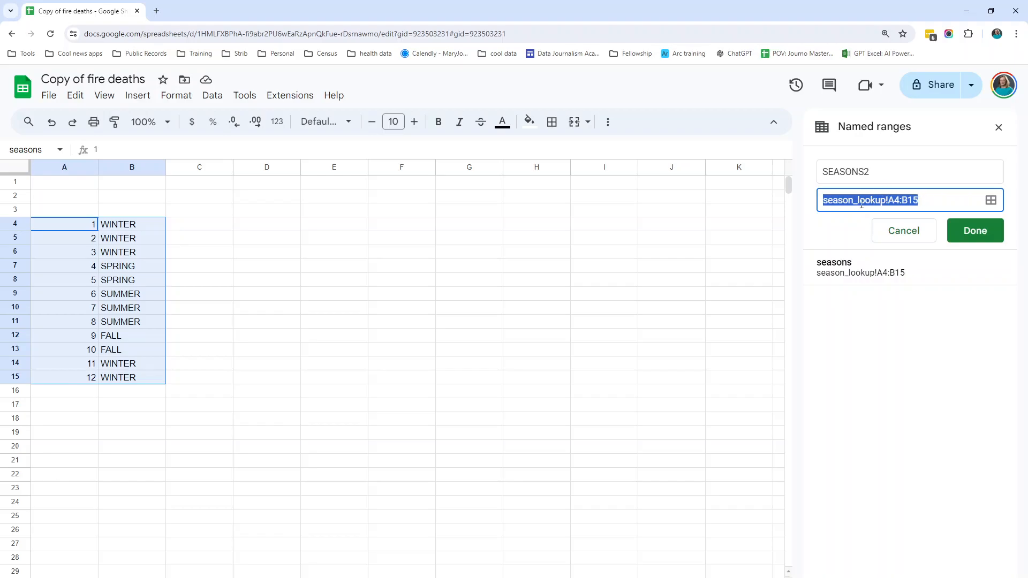
{"action": "left_click", "coordinate": [879, 170]}
{"action": "double_click", "coordinate": [879, 170]}
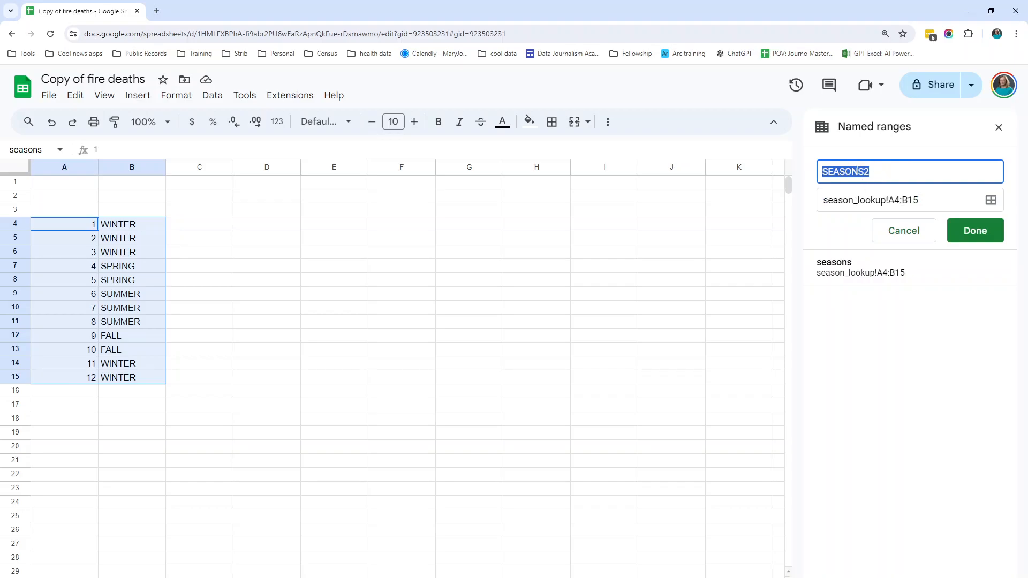
{"action": "left_click", "coordinate": [974, 231]}
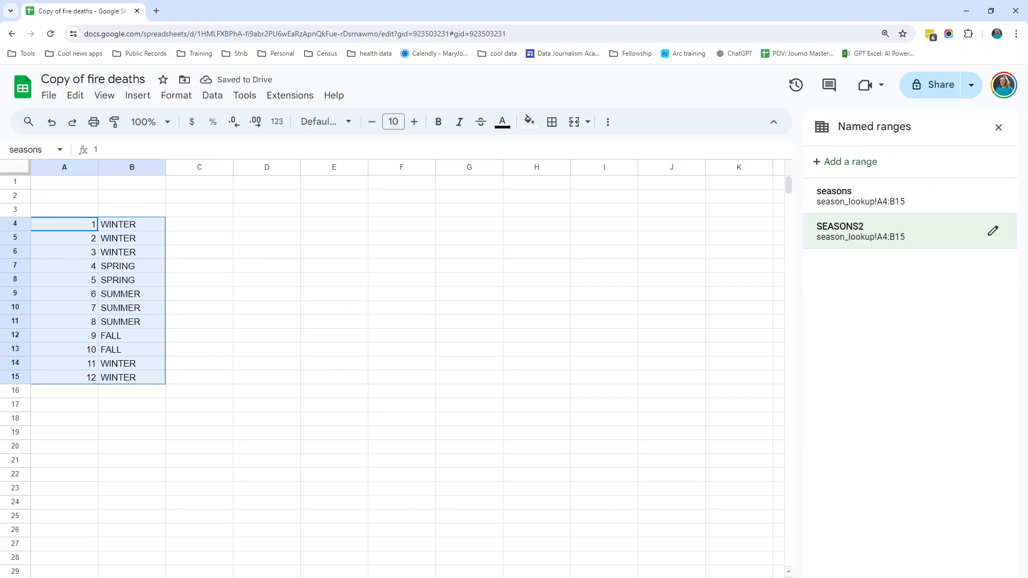
Return to the main data sheet and close the named ranges list.
{"action": "key", "text": "ctrl+shift+Page_Up"}
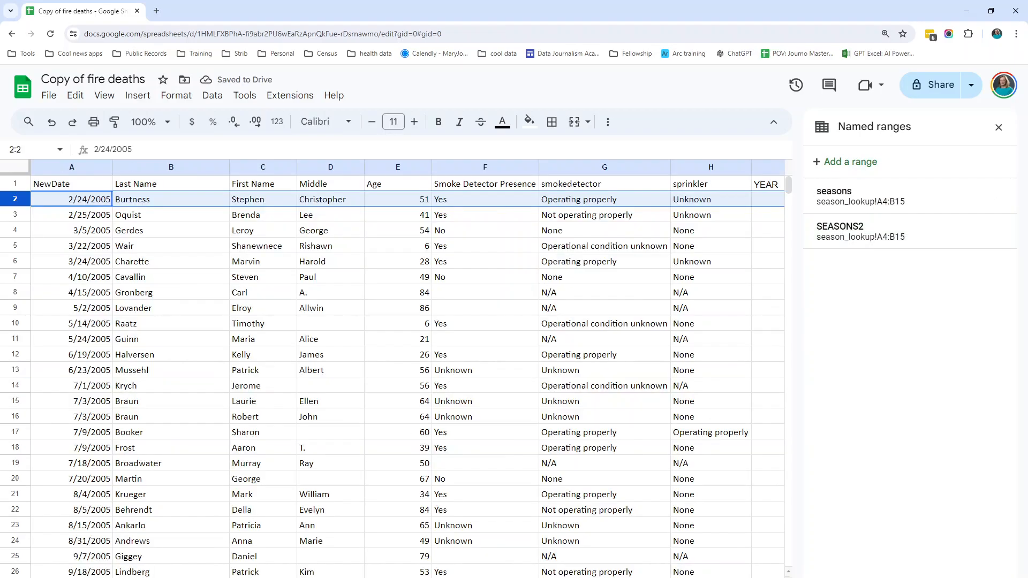
{"action": "left_click", "coordinate": [998, 131]}
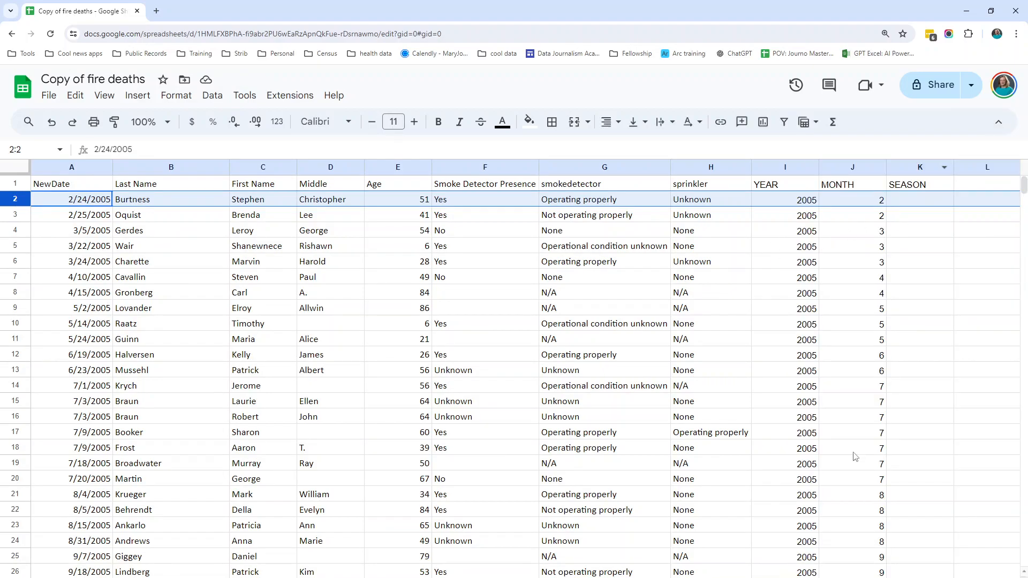
{"action": "scroll", "coordinate": [693, 213], "scroll_direction": "right", "scroll_amount": 5}
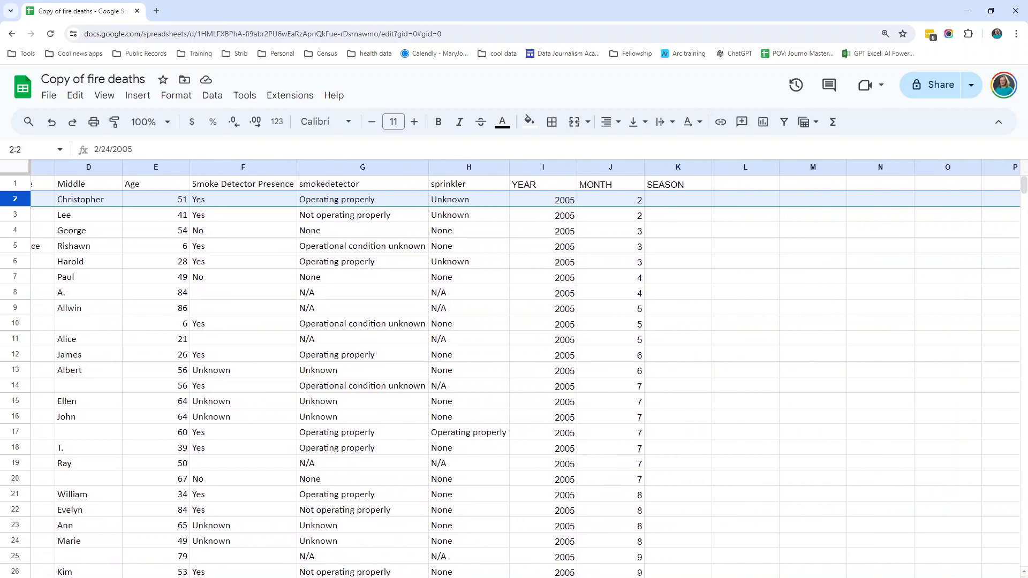
Enter the formula =VLOOKUP(J2, SEASONS2, 2, FALSE) in K2 to look up the season for the month.
{"action": "left_click", "coordinate": [691, 201]}
{"action": "scroll", "coordinate": [556, 249], "scroll_direction": "right", "scroll_amount": 3}
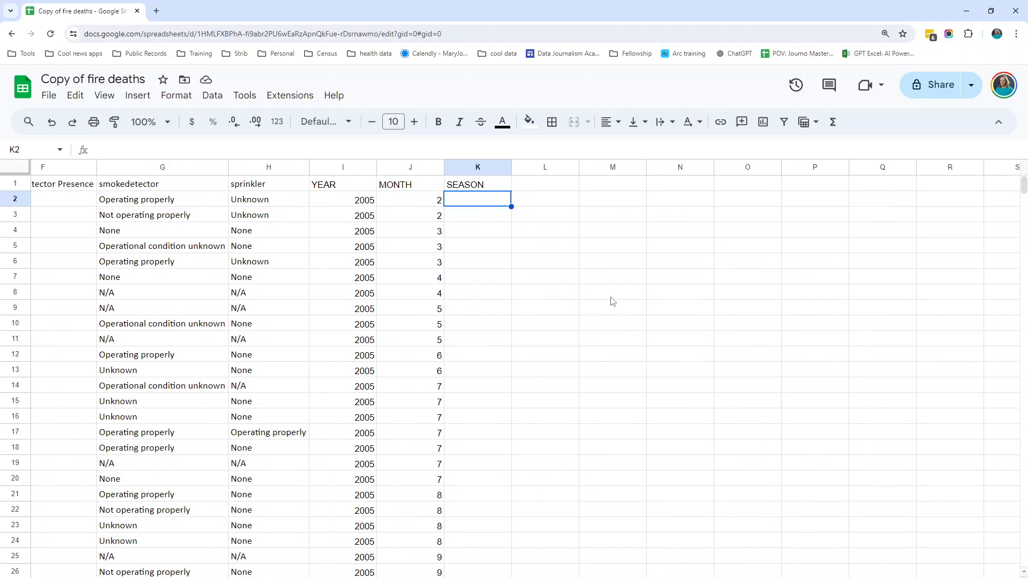
{"action": "type", "text": "=VLOOK"}
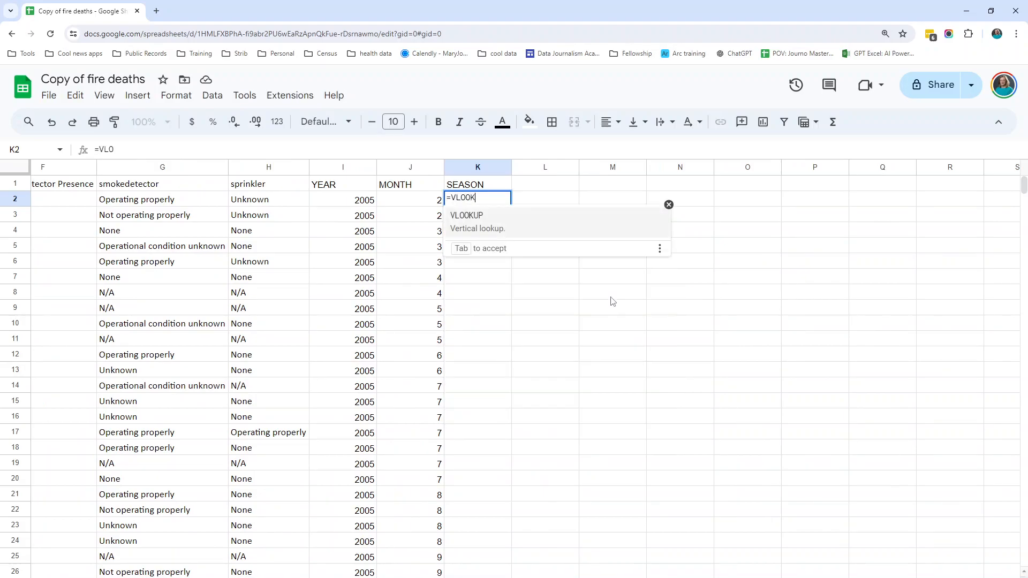
{"action": "type", "text": "UP("}
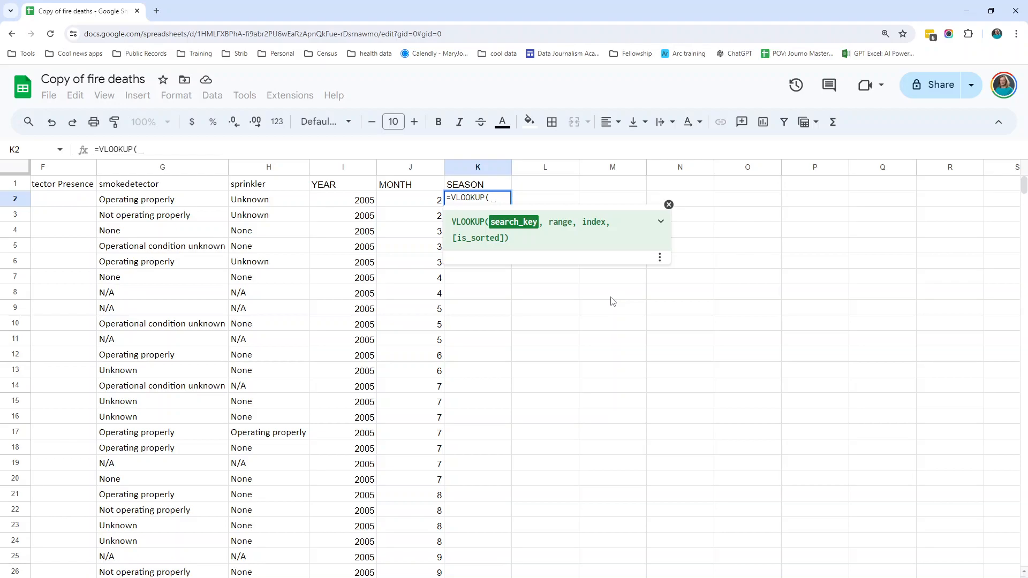
{"action": "type", "text": "J2"}
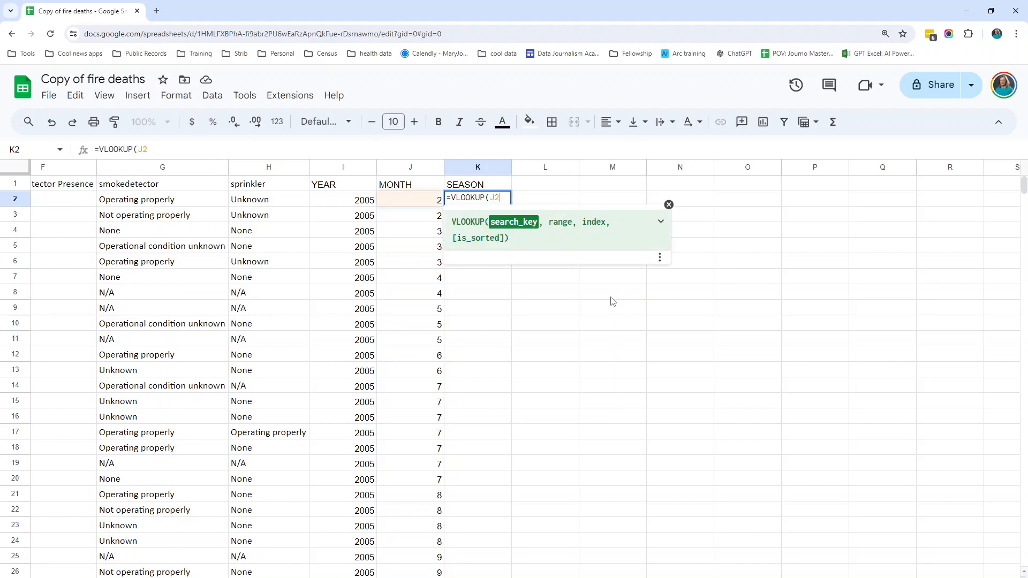
{"action": "type", "text": ", "}
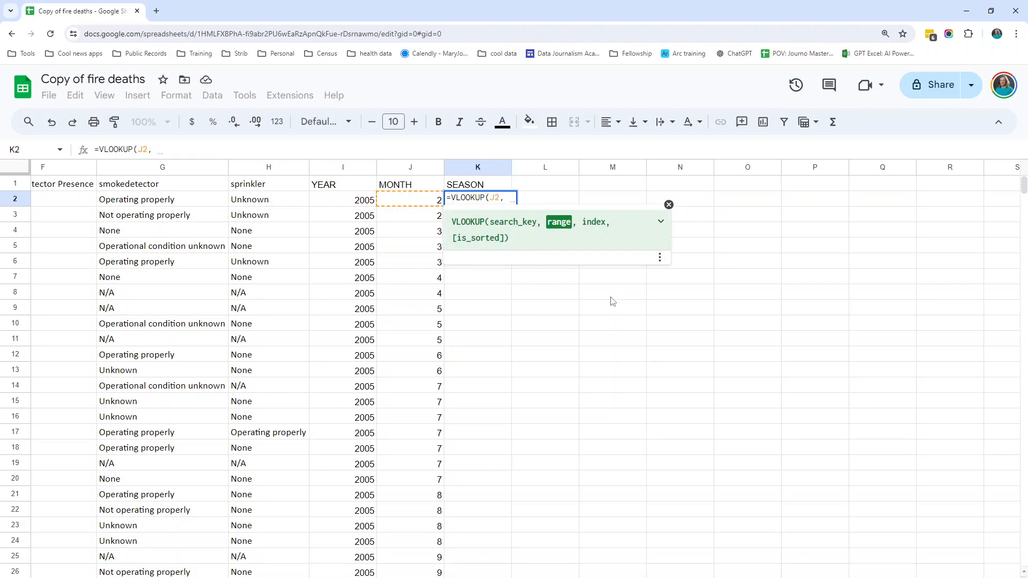
{"action": "type", "text": "SEASON"}
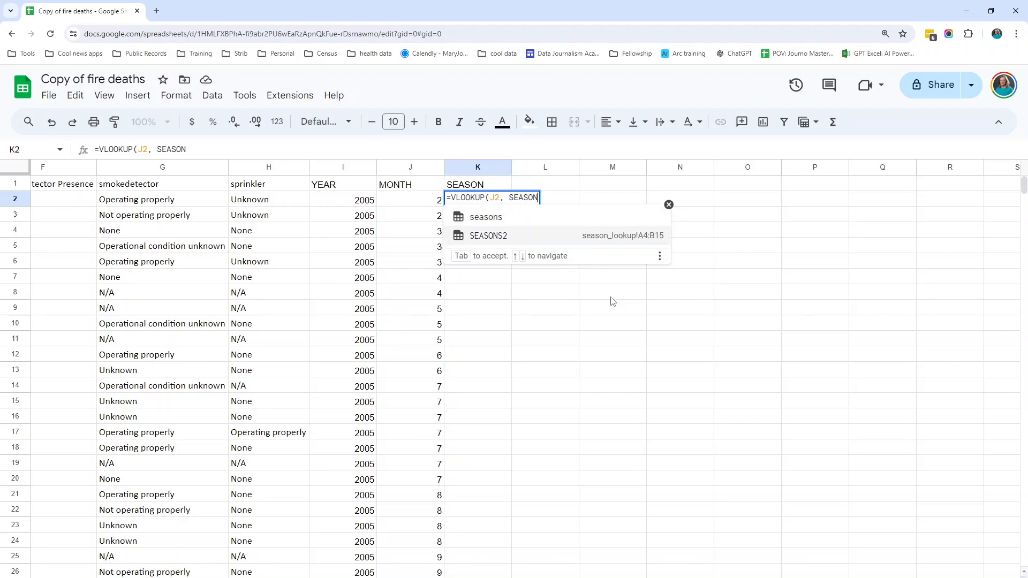
{"action": "key", "text": "Tab"}
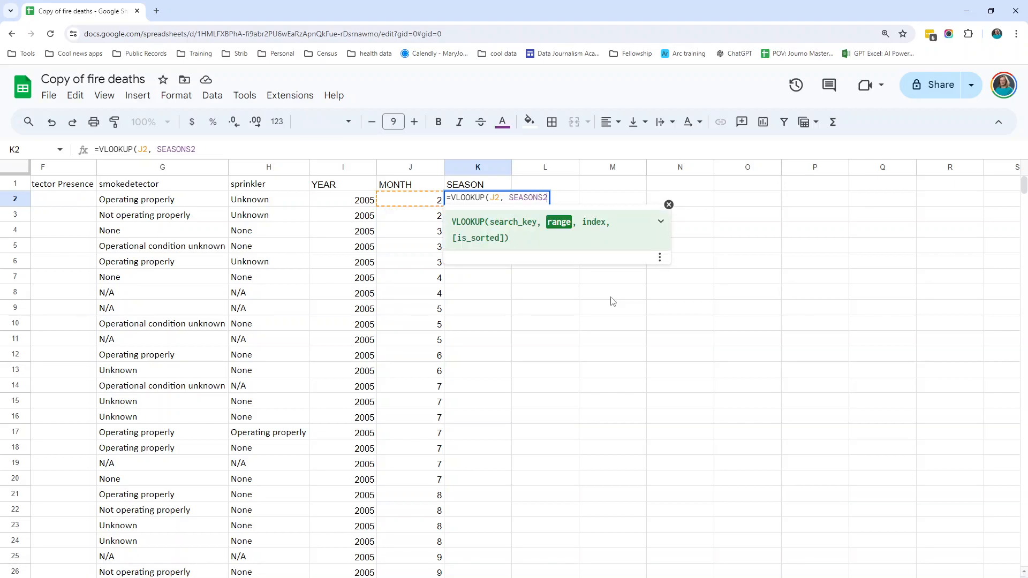
{"action": "type", "text": ","}
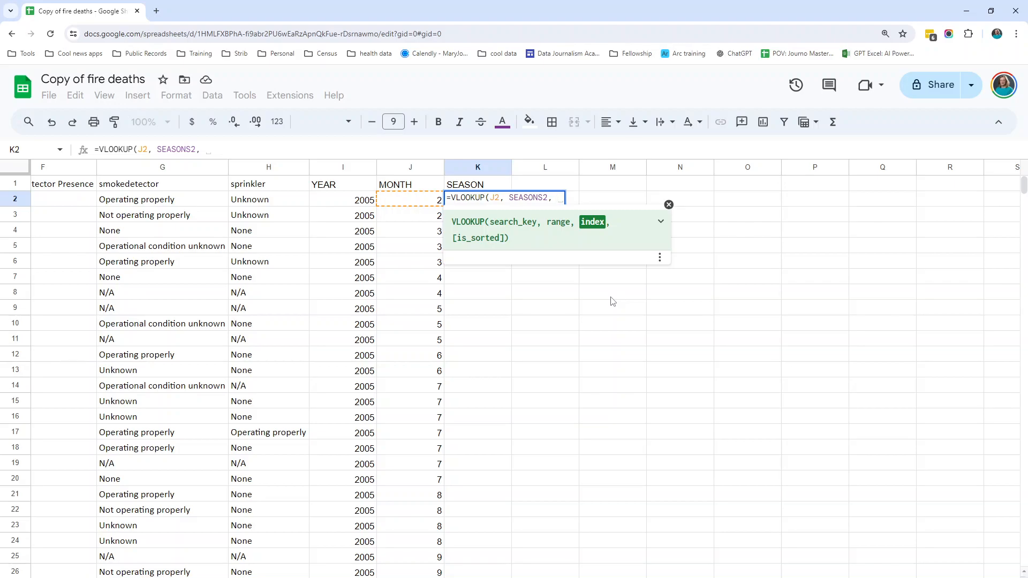
{"action": "type", "text": "2"}
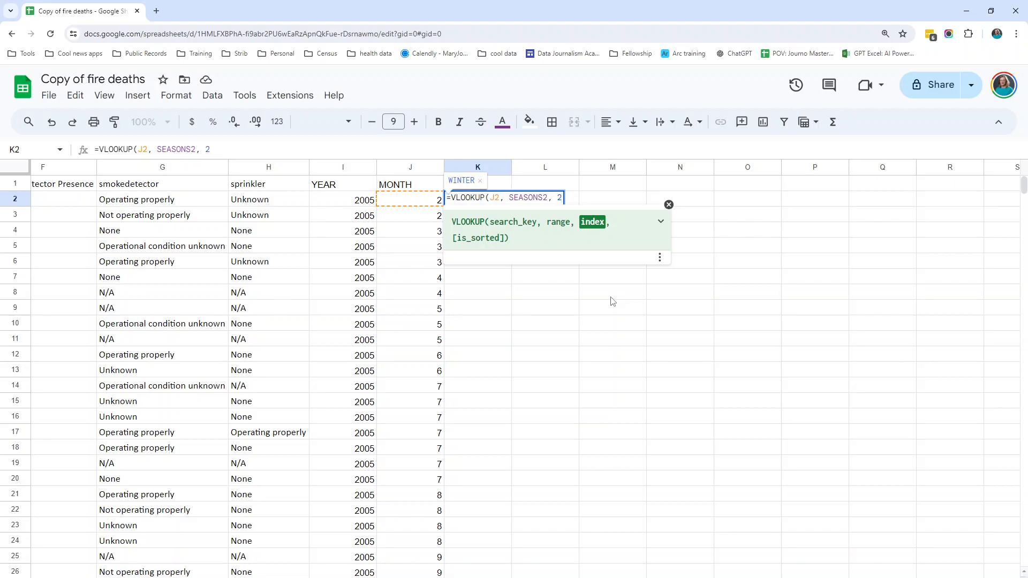
{"action": "type", "text": ","}
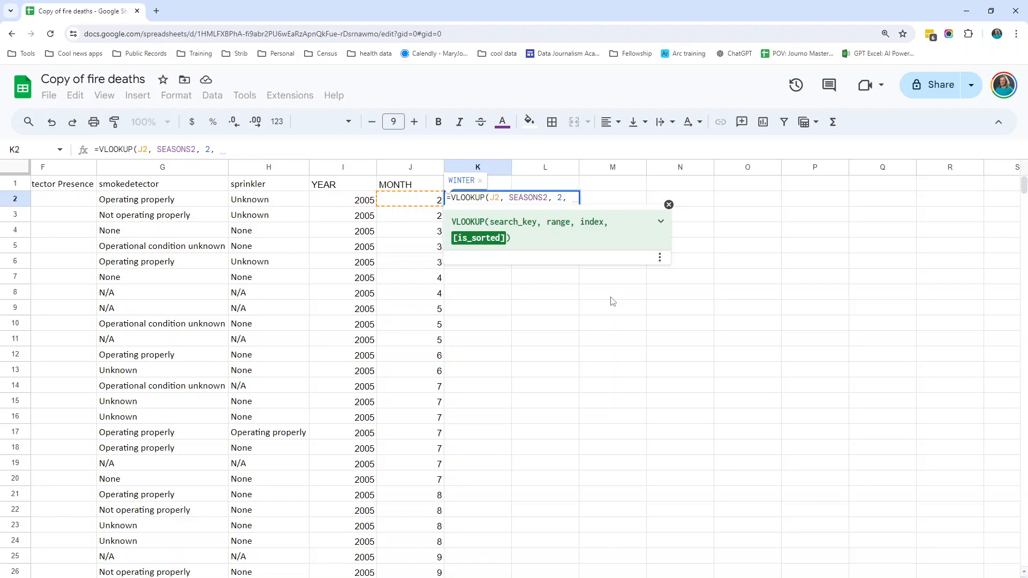
{"action": "type", "text": "FALSE"}
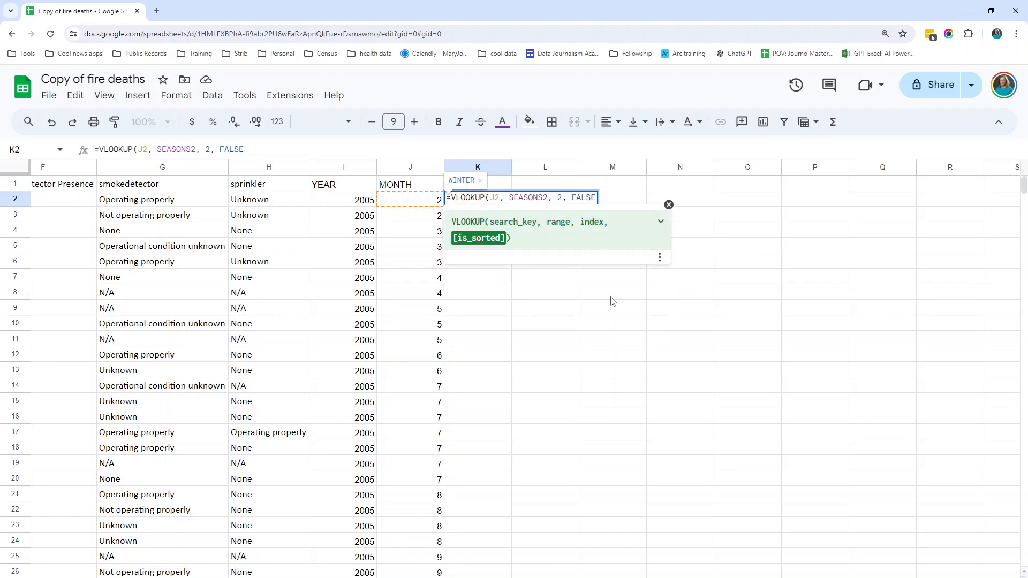
{"action": "type", "text": ")"}
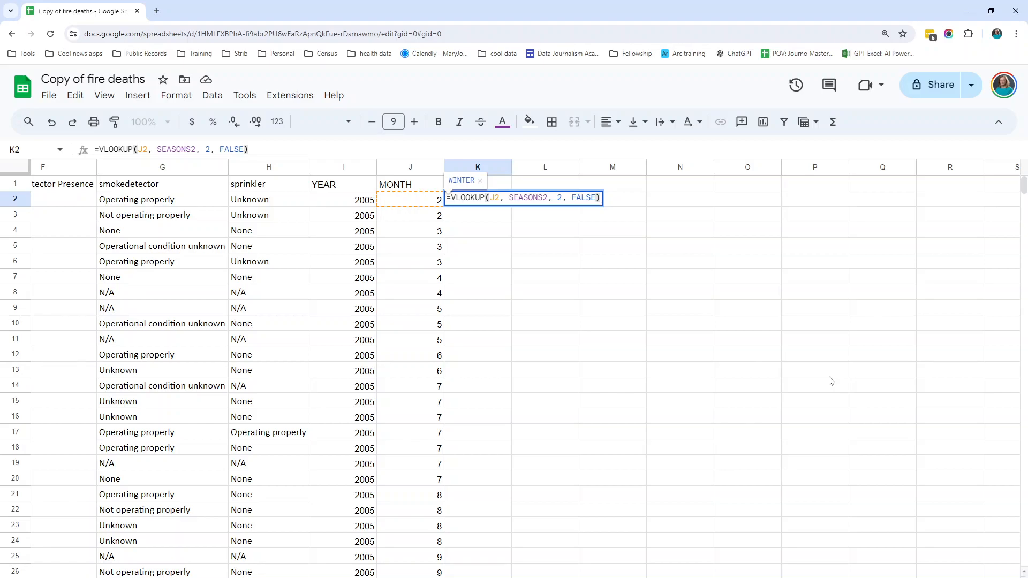
{"action": "key", "text": "Return"}
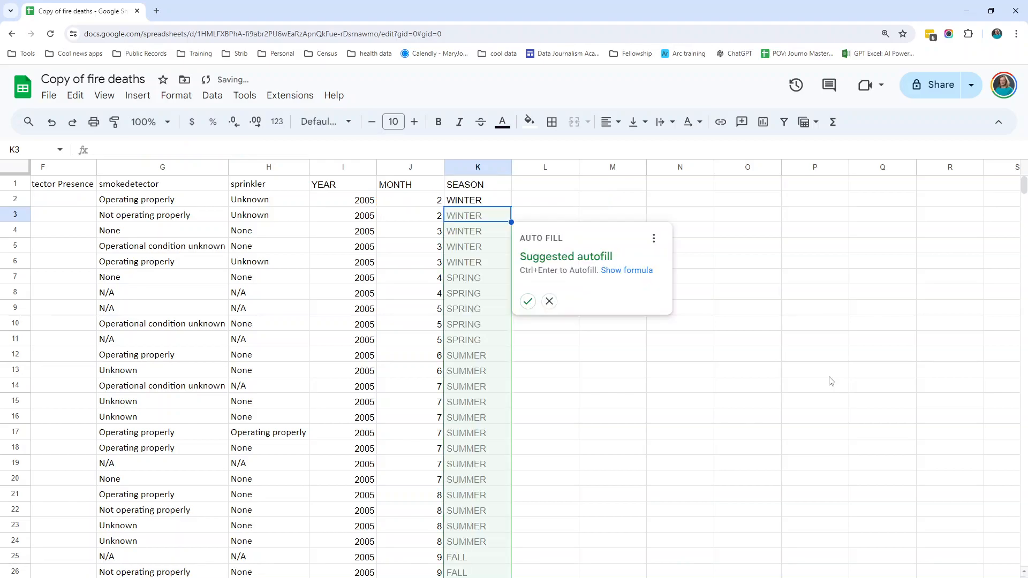
Reject the suggested autofill, fill the K2 formula down the SEASON column to row 623, and check the last rows.
{"action": "left_click", "coordinate": [549, 302]}
{"action": "left_click", "coordinate": [492, 203]}
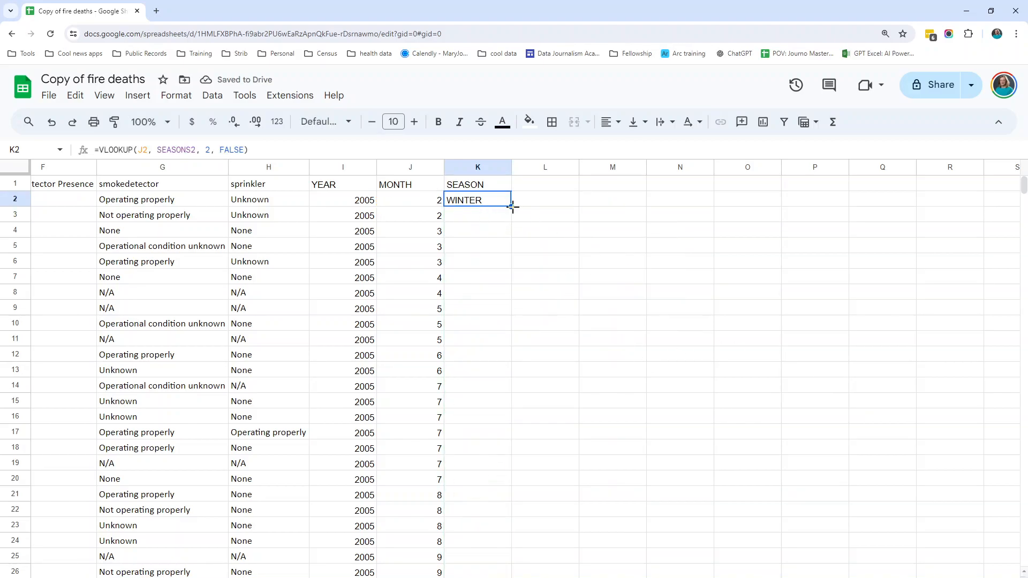
{"action": "double_click", "coordinate": [511, 206]}
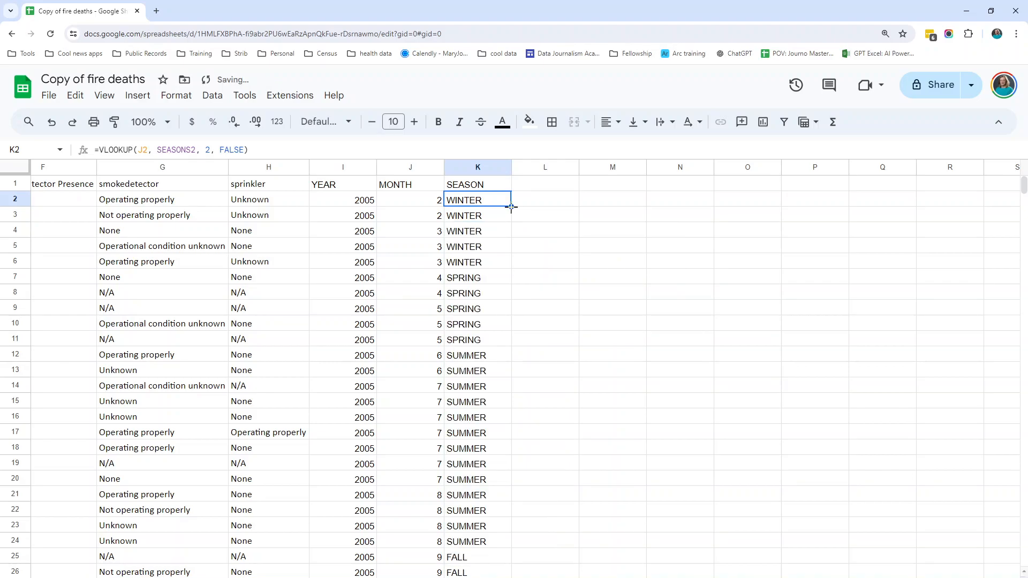
{"action": "key", "text": "ctrl+shift+Down"}
{"action": "scroll", "coordinate": [481, 368], "scroll_direction": "down", "scroll_amount": 4}
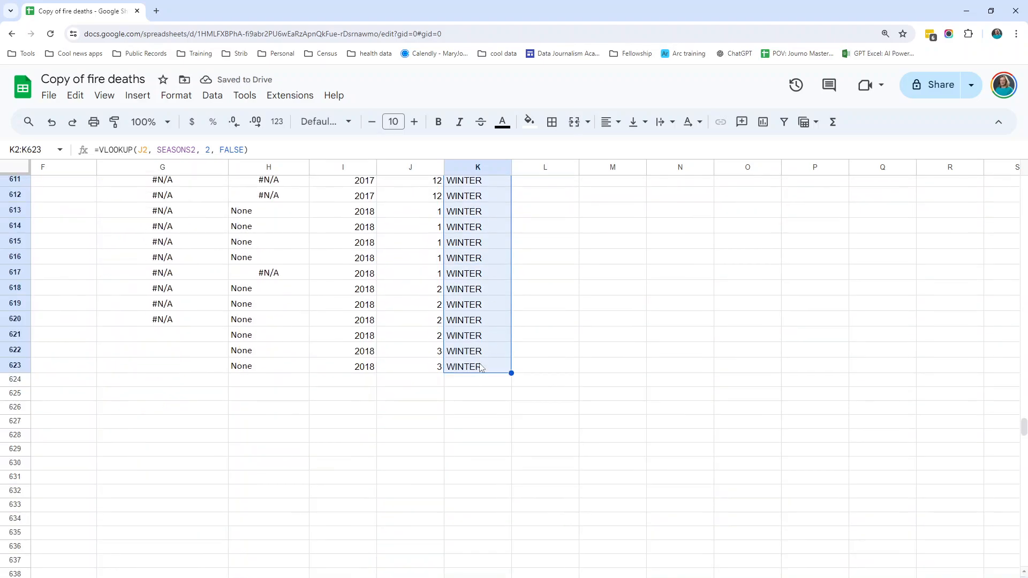
{"action": "key", "text": "ctrl+shift+Up"}
{"action": "left_click", "coordinate": [474, 296]}
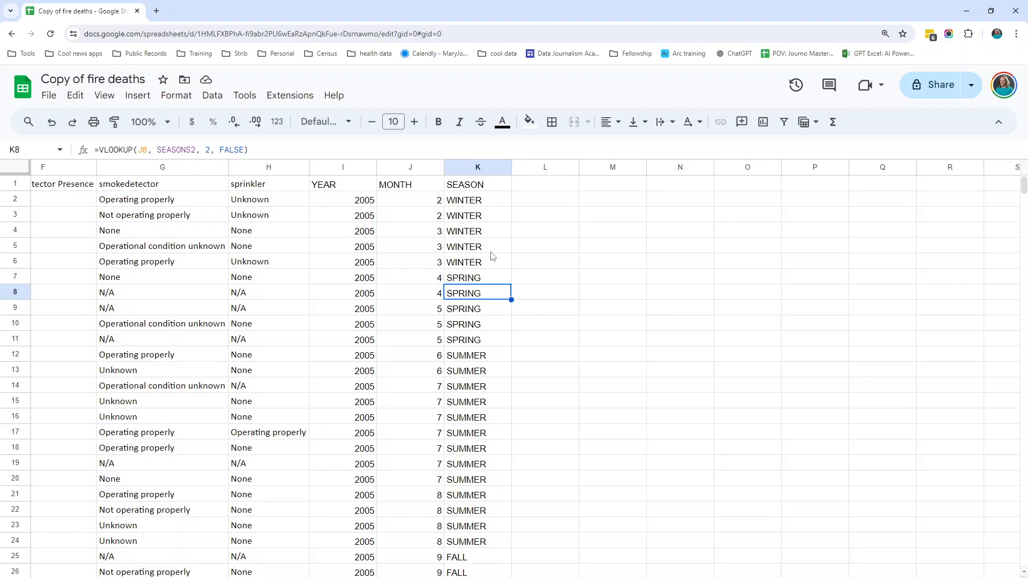
Examine the YEAR, MONTH and SEASON values in rows 37 to 47, where winter spans 2005 and 2006.
{"action": "left_click", "coordinate": [533, 199]}
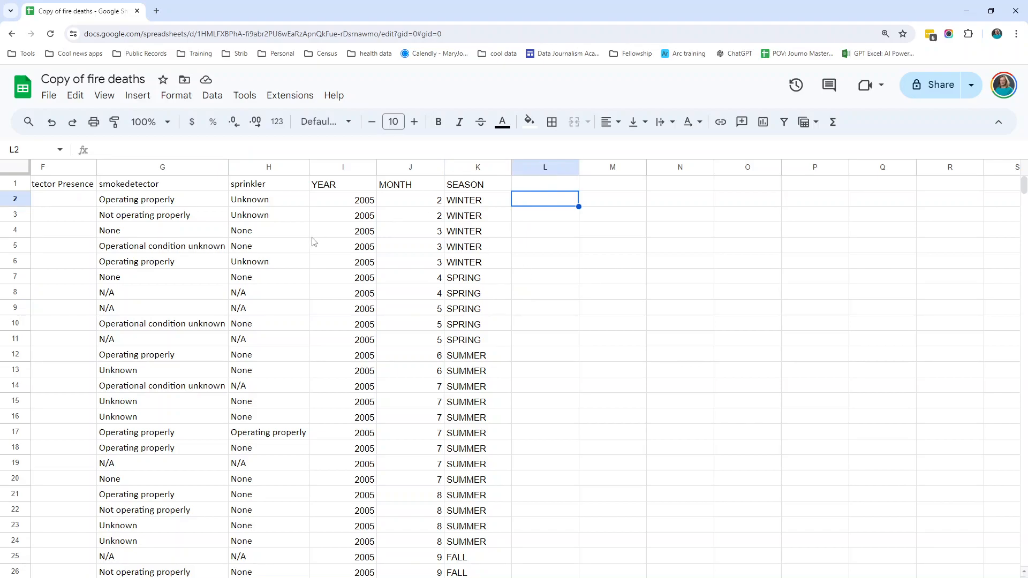
{"action": "left_click", "coordinate": [397, 267]}
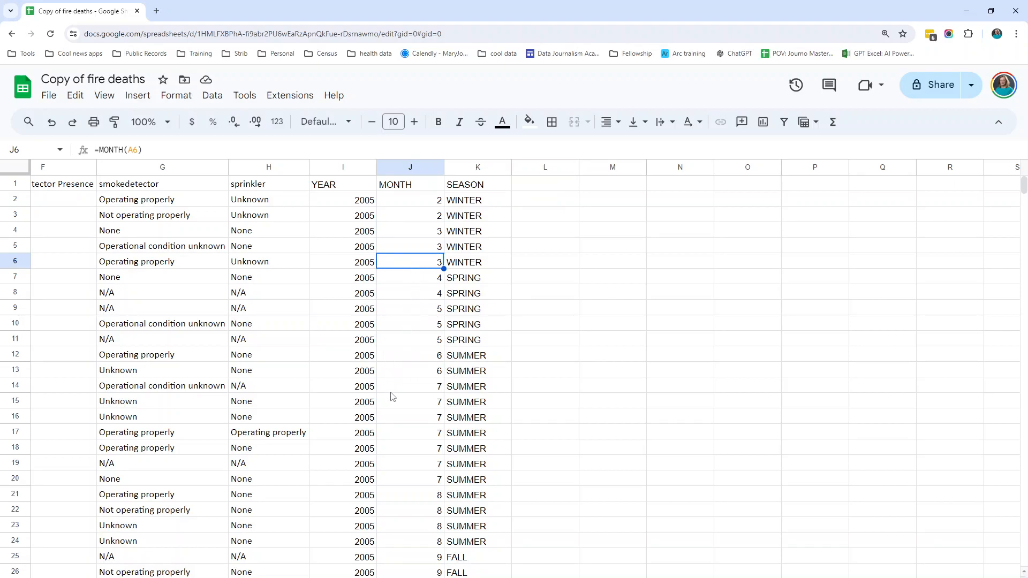
{"action": "scroll", "coordinate": [386, 392], "scroll_direction": "down", "scroll_amount": 7}
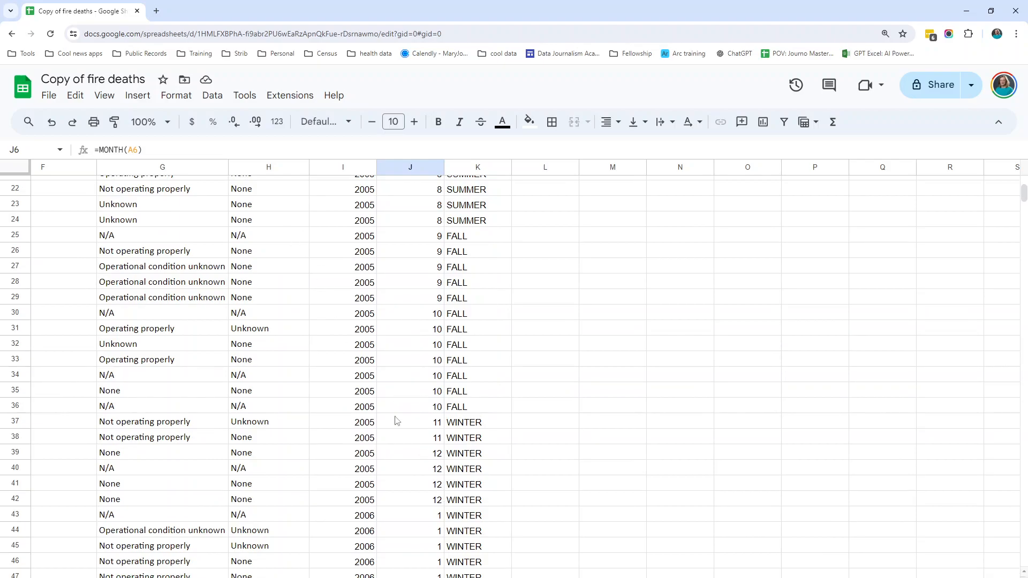
{"action": "scroll", "coordinate": [404, 440], "scroll_direction": "down", "scroll_amount": 4}
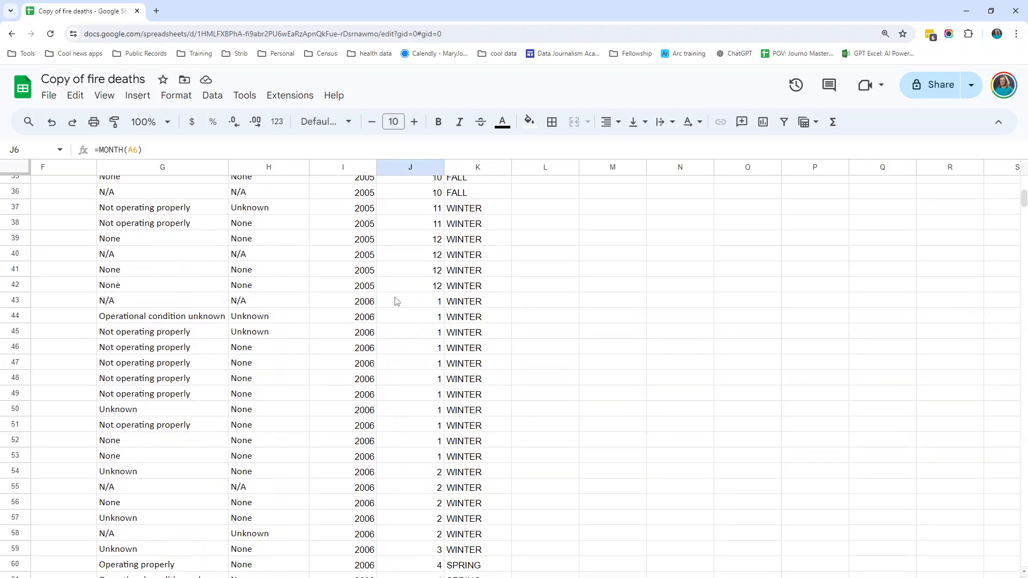
{"action": "scroll", "coordinate": [393, 300], "scroll_direction": "up", "scroll_amount": 2}
{"action": "left_click", "coordinate": [364, 319]}
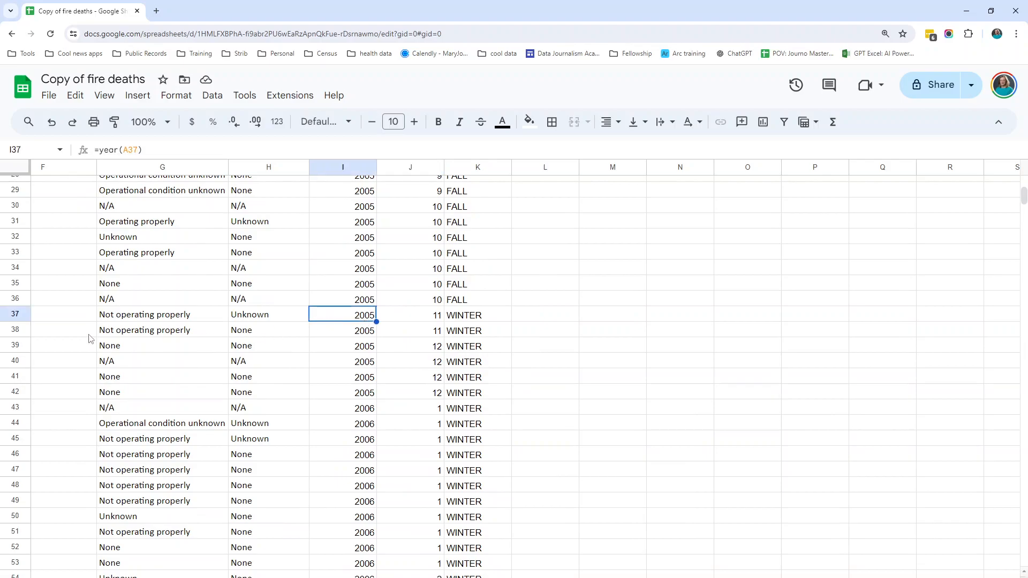
{"action": "left_click_drag", "start_coordinate": [23, 321], "coordinate": [56, 478]}
{"action": "scroll", "coordinate": [563, 461], "scroll_direction": "right", "scroll_amount": 6}
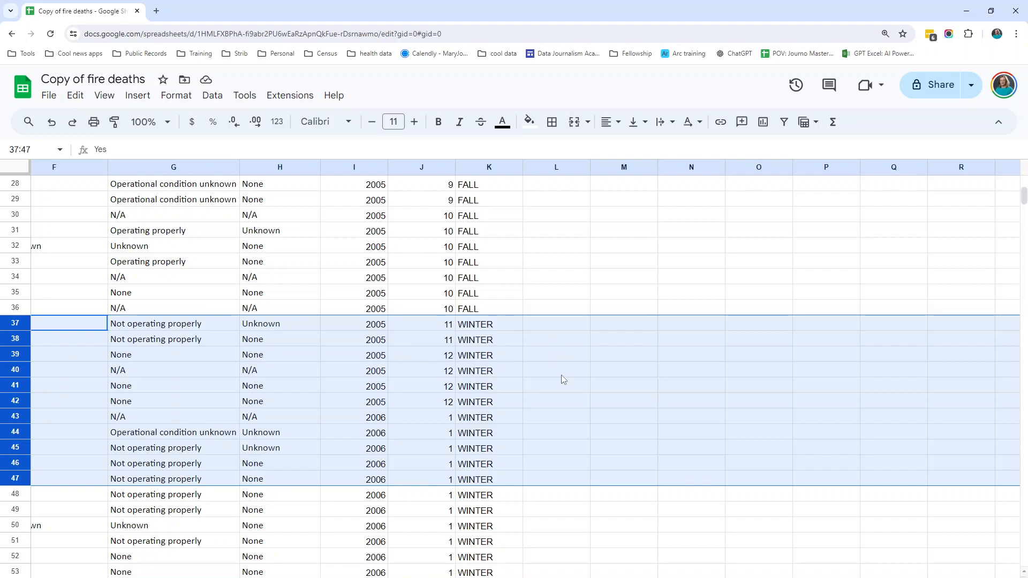
{"action": "left_click", "coordinate": [499, 374]}
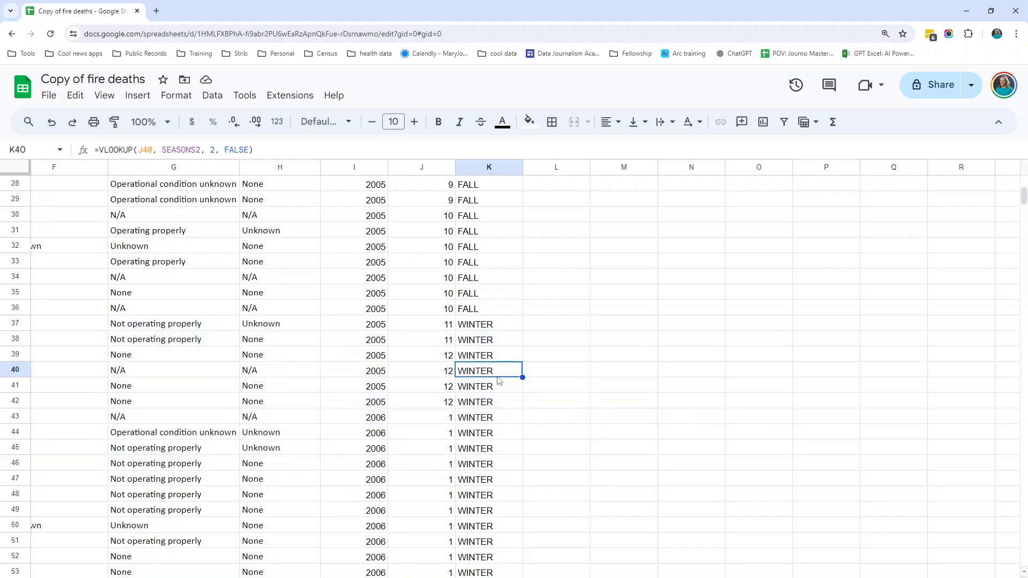
{"action": "left_click", "coordinate": [370, 326]}
{"action": "left_click", "coordinate": [377, 372]}
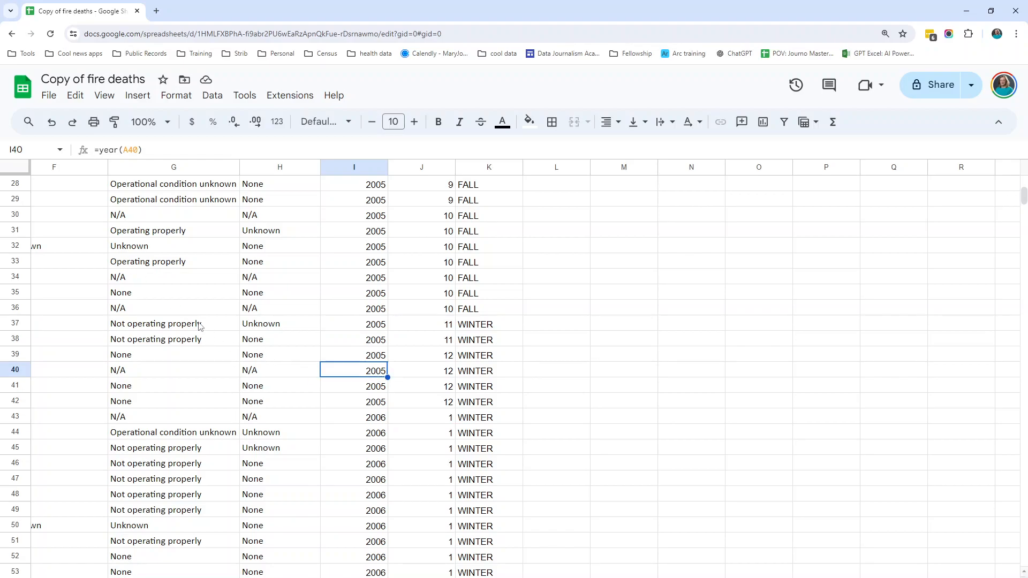
Create a pivot table of 'main data'!A1:K623 on a new sheet with YEAR and SEASON as row groups.
{"action": "left_click", "coordinate": [137, 99]}
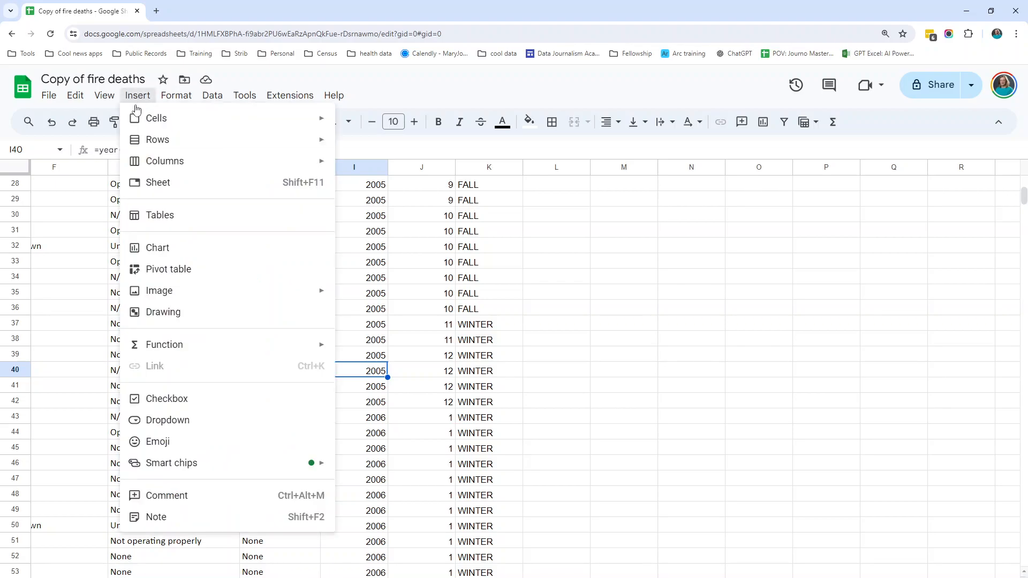
{"action": "left_click", "coordinate": [177, 268]}
{"action": "left_click", "coordinate": [581, 428]}
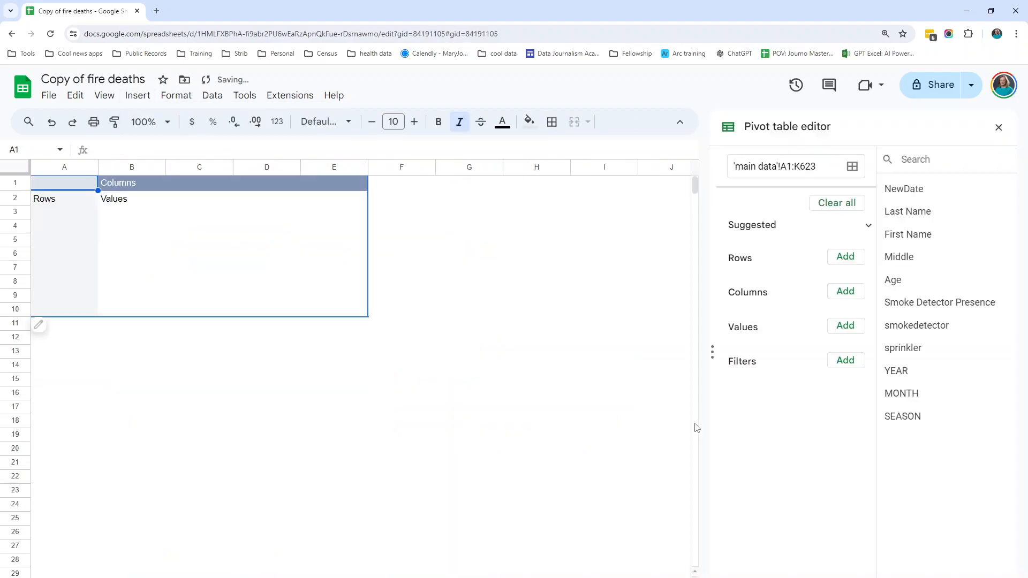
{"action": "left_click_drag", "start_coordinate": [895, 371], "coordinate": [773, 281]}
{"action": "left_click_drag", "start_coordinate": [905, 416], "coordinate": [771, 369]}
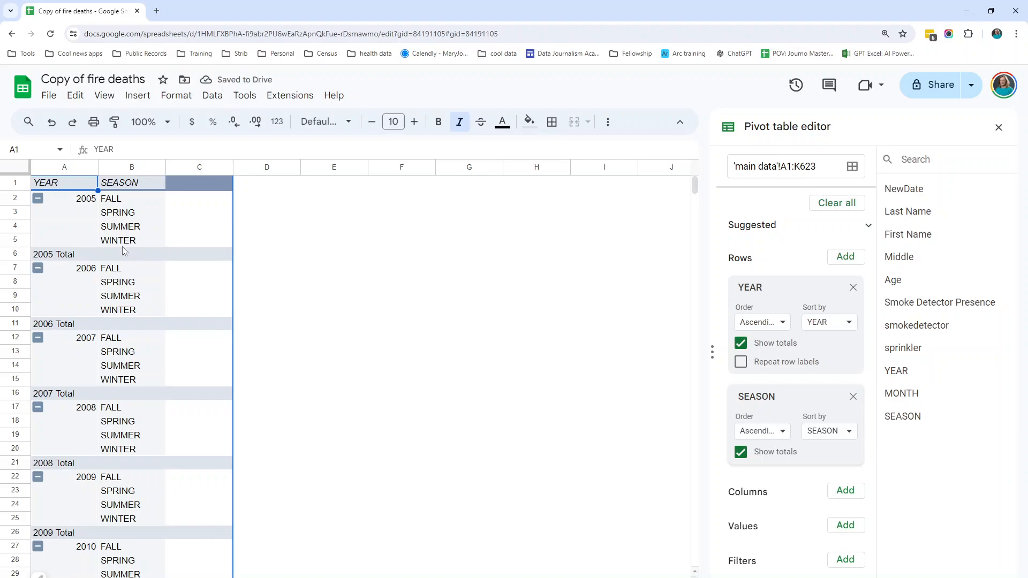
Add SEASON to the pivot table's values as a COUNTA and inspect the 2006 WINTER row.
{"action": "left_click", "coordinate": [130, 381]}
{"action": "left_click", "coordinate": [130, 452]}
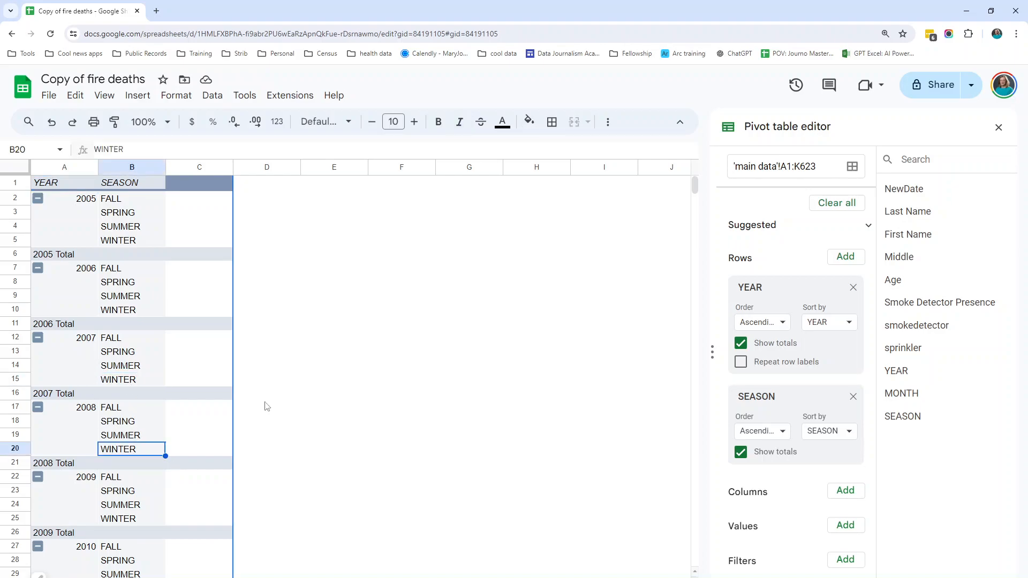
{"action": "left_click_drag", "start_coordinate": [902, 417], "coordinate": [771, 557]}
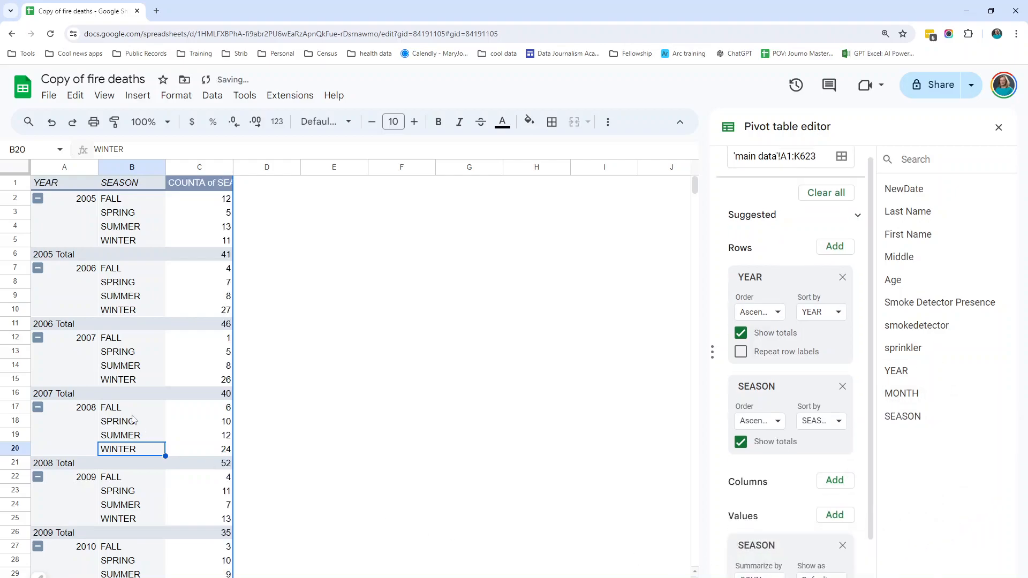
{"action": "left_click", "coordinate": [141, 313]}
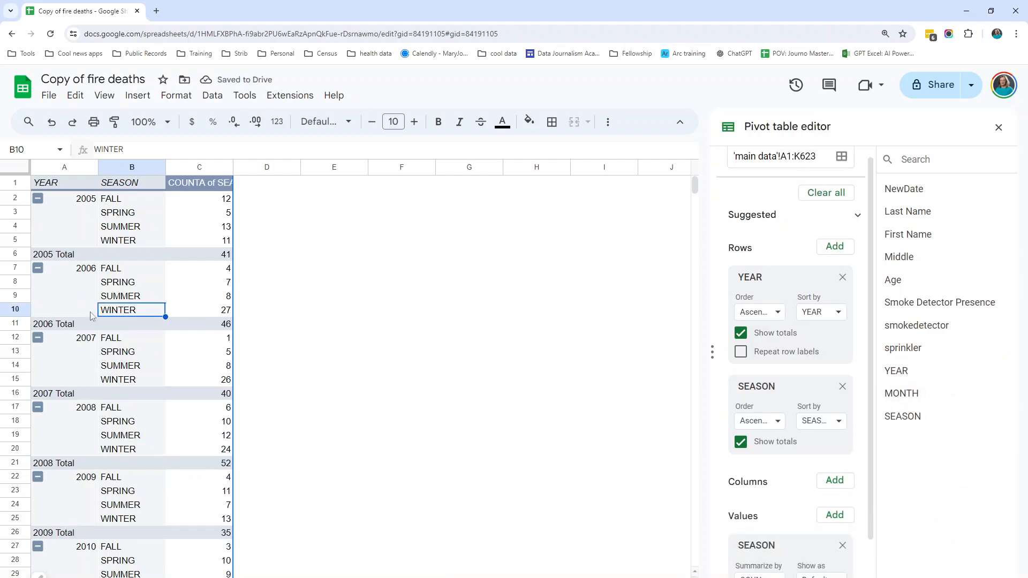
{"action": "left_click", "coordinate": [16, 309]}
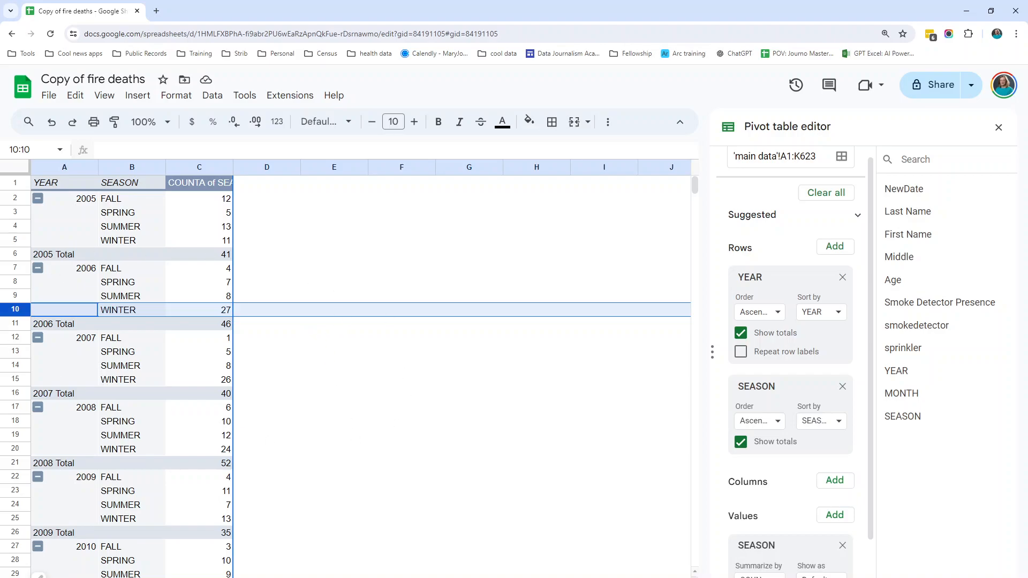
Delete the pivot table sheet that counts deaths by YEAR and SEASON, and return to the main data.
{"action": "right_click", "coordinate": [272, 577]}
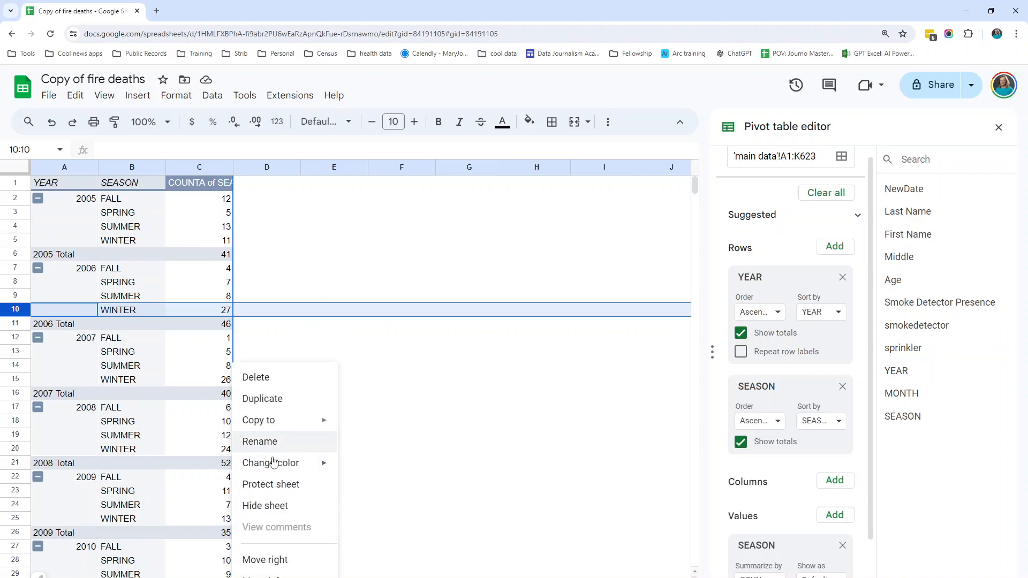
{"action": "left_click", "coordinate": [256, 377]}
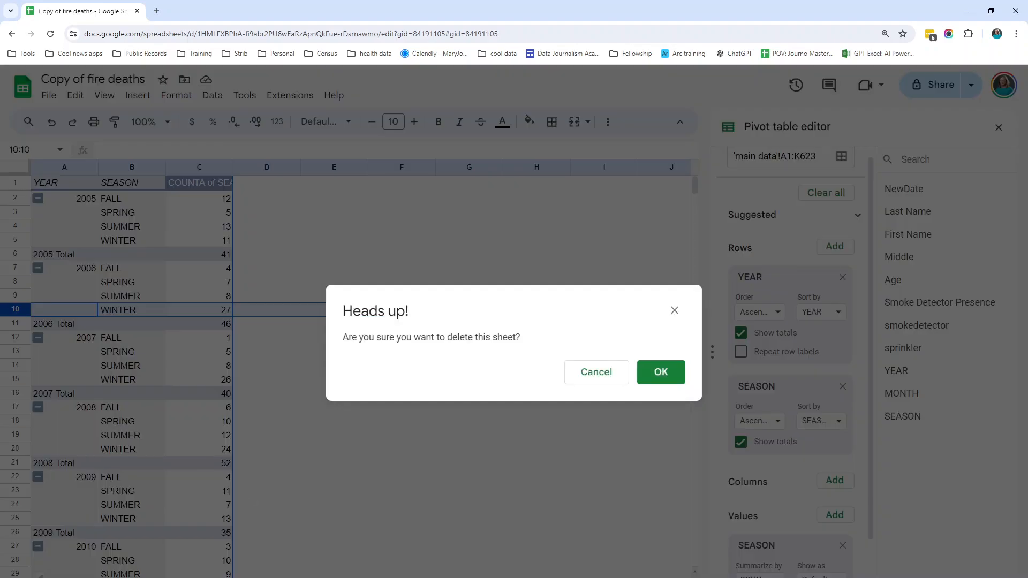
{"action": "left_click", "coordinate": [650, 377]}
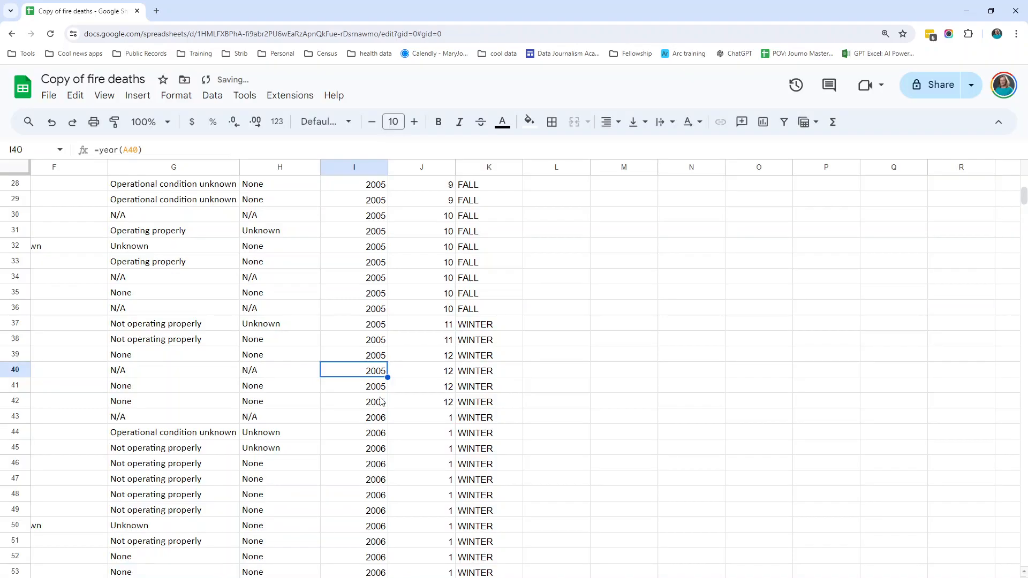
Examine the YEAR, MONTH and SEASON values of the winter records in rows 2 to 6 and 37 to 43.
{"action": "left_click", "coordinate": [380, 398]}
{"action": "left_click", "coordinate": [489, 342]}
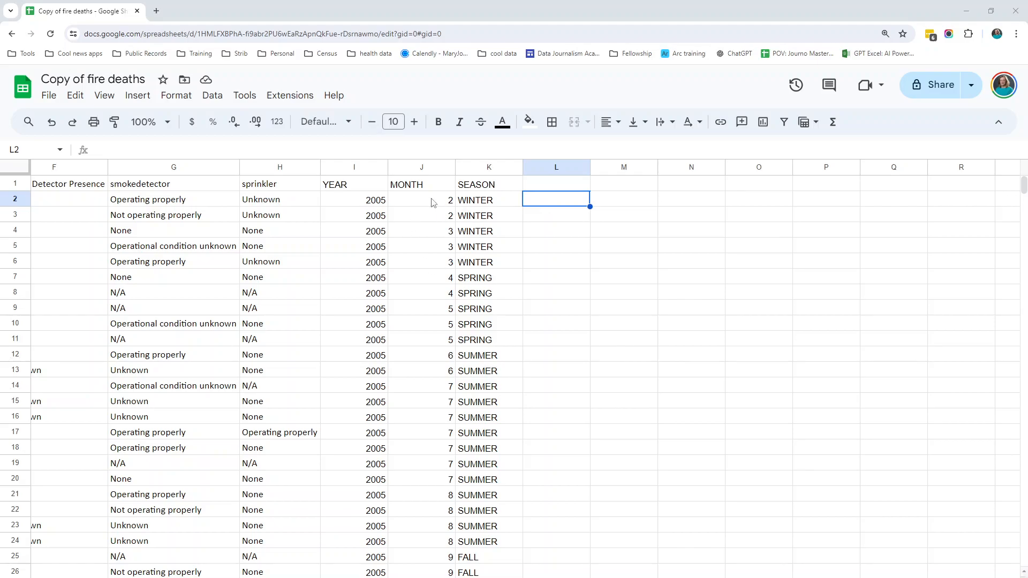
{"action": "left_click_drag", "start_coordinate": [433, 203], "coordinate": [479, 262]}
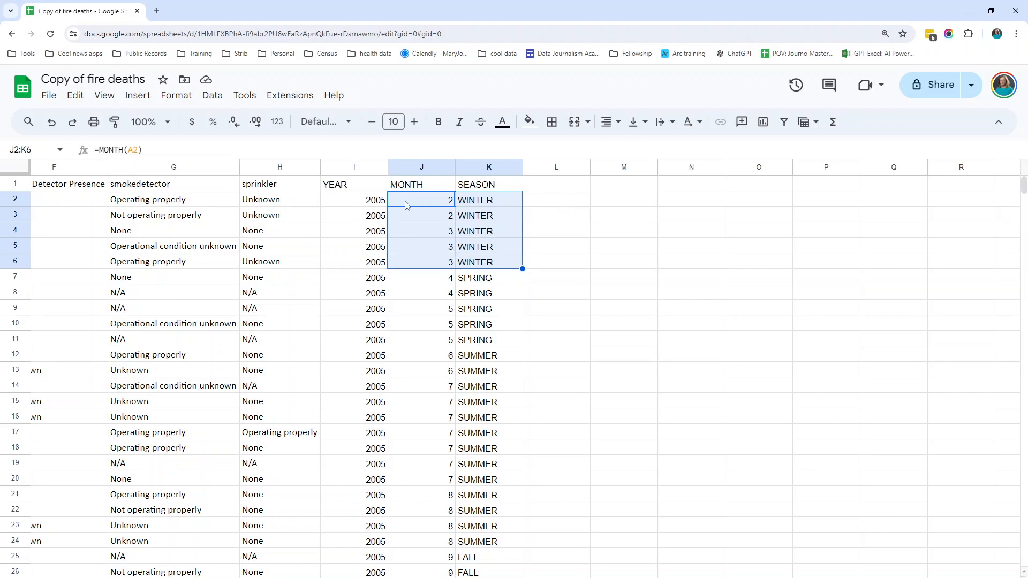
{"action": "left_click_drag", "start_coordinate": [374, 205], "coordinate": [496, 263]}
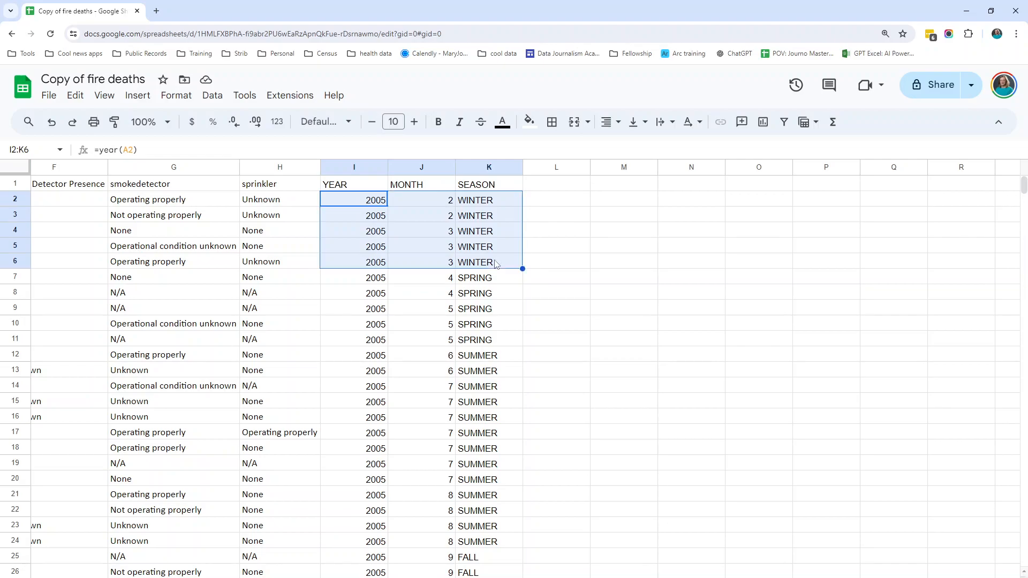
{"action": "scroll", "coordinate": [539, 332], "scroll_direction": "down", "scroll_amount": 5}
{"action": "scroll", "coordinate": [508, 387], "scroll_direction": "down", "scroll_amount": 4}
{"action": "left_click_drag", "start_coordinate": [369, 378], "coordinate": [498, 463]}
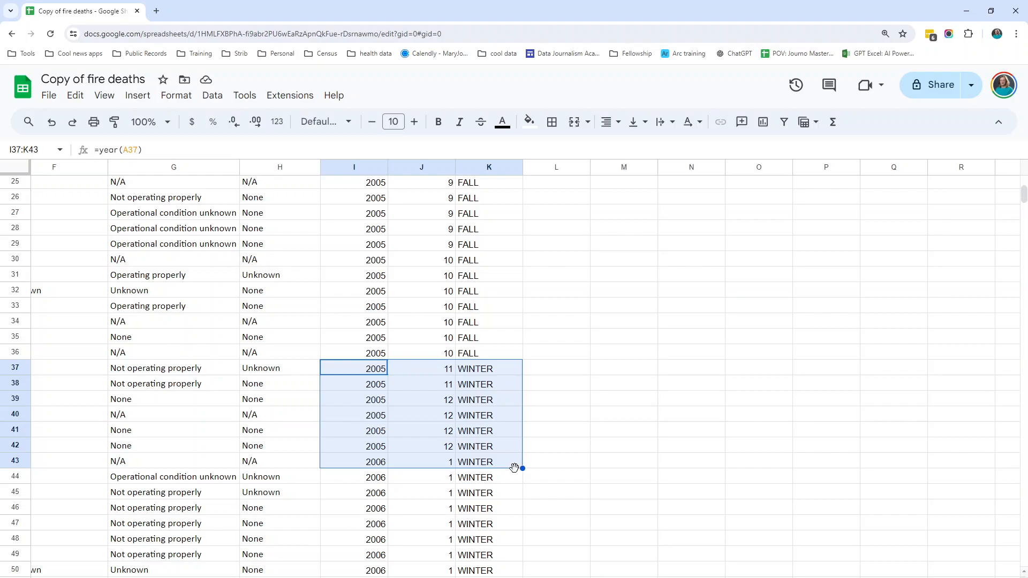
{"action": "scroll", "coordinate": [514, 468], "scroll_direction": "up", "scroll_amount": 8}
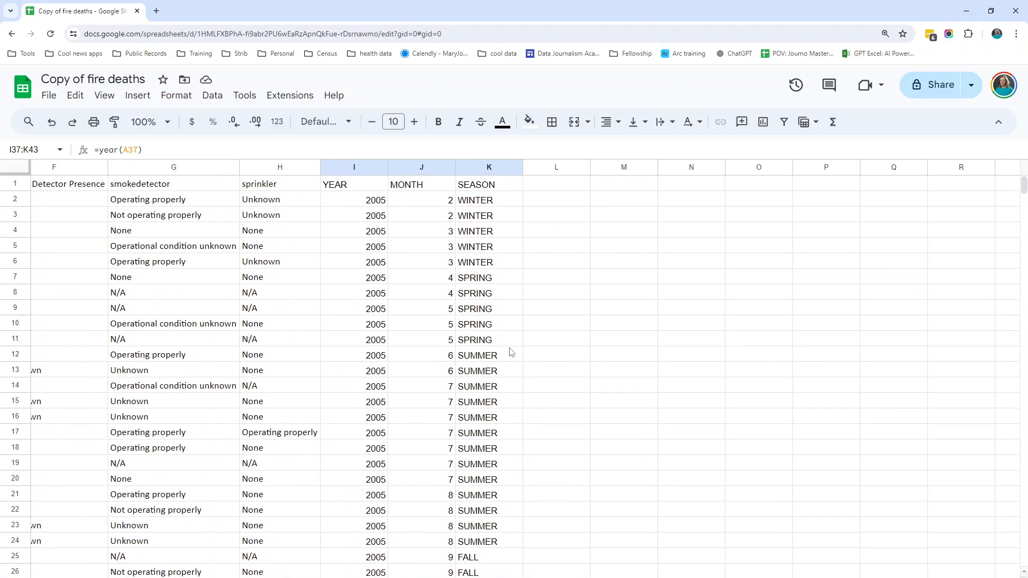
{"action": "left_click", "coordinate": [448, 202]}
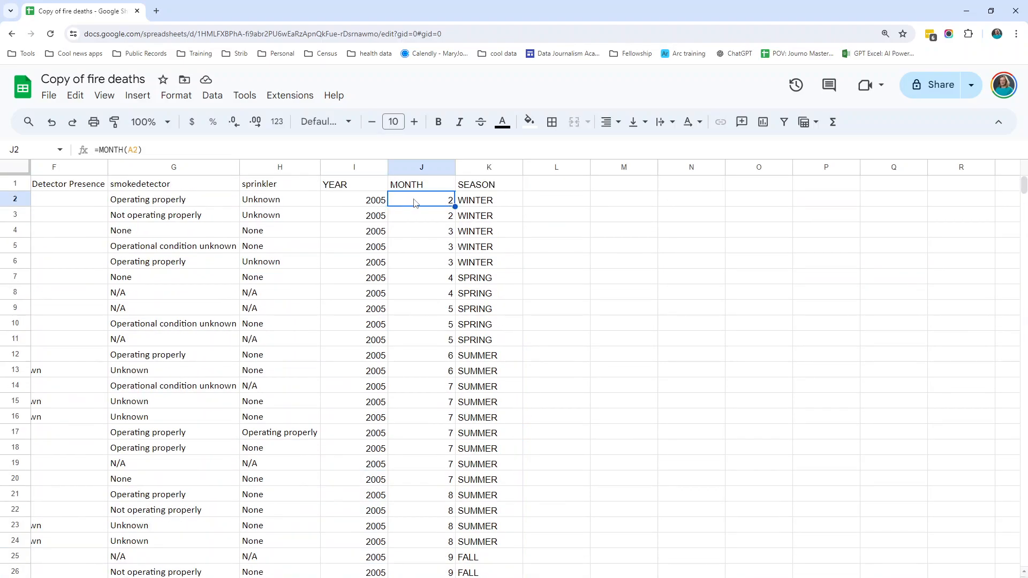
{"action": "left_click_drag", "start_coordinate": [416, 201], "coordinate": [420, 258]}
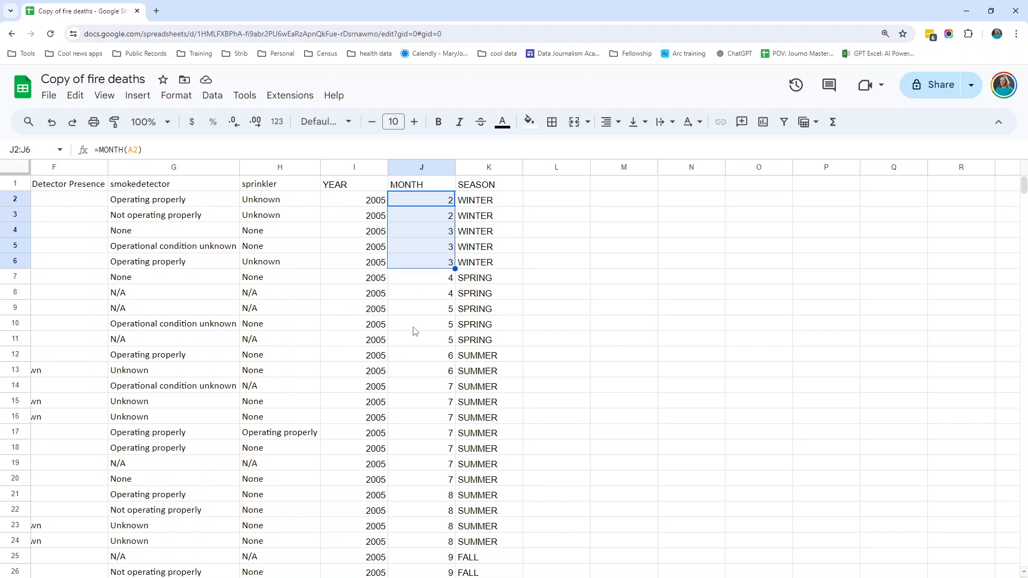
{"action": "left_click", "coordinate": [360, 202]}
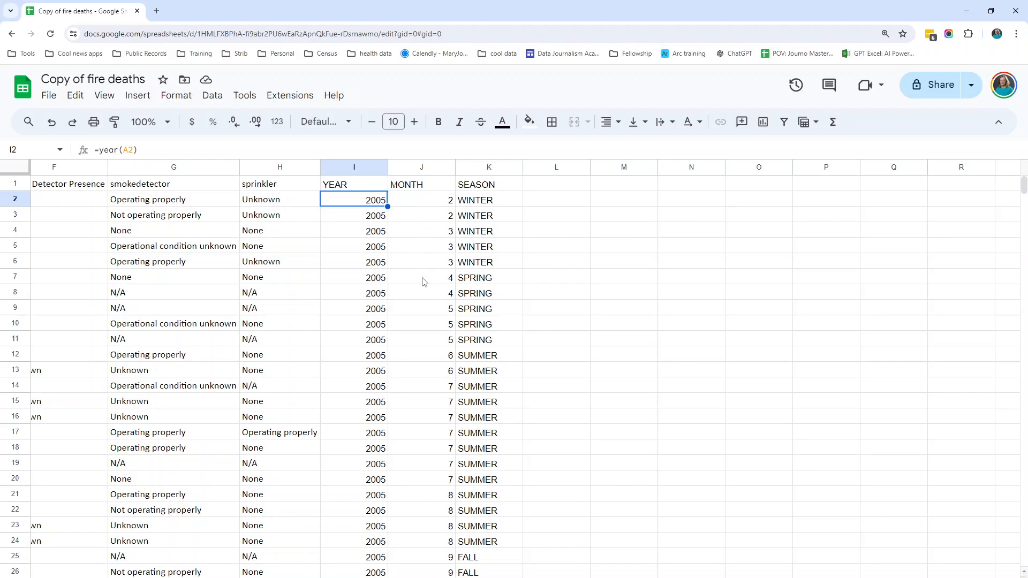
{"action": "left_click", "coordinate": [350, 170]}
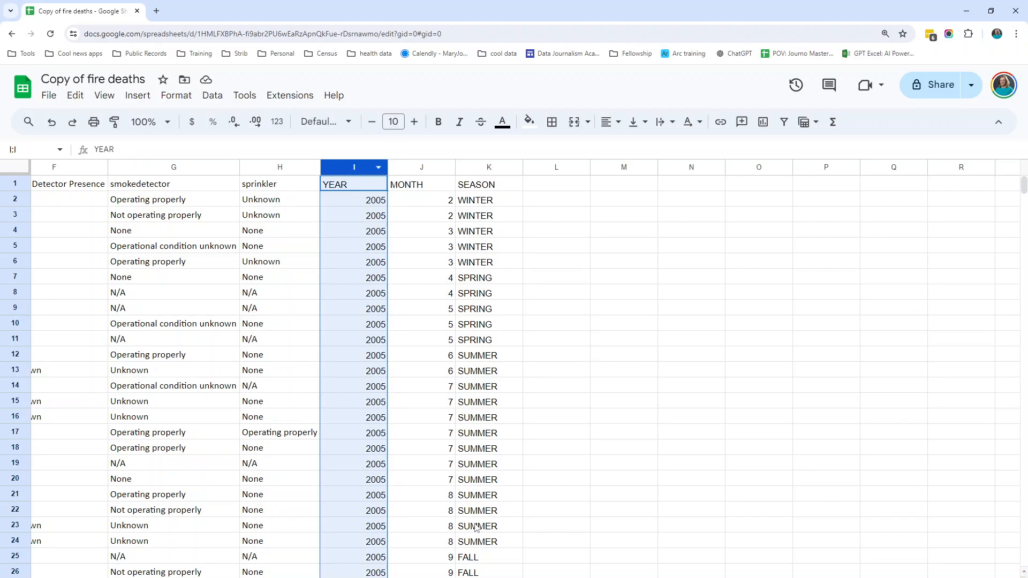
Add the header START YEAR in cell L1, beside the SEASON column.
{"action": "left_click", "coordinate": [549, 187]}
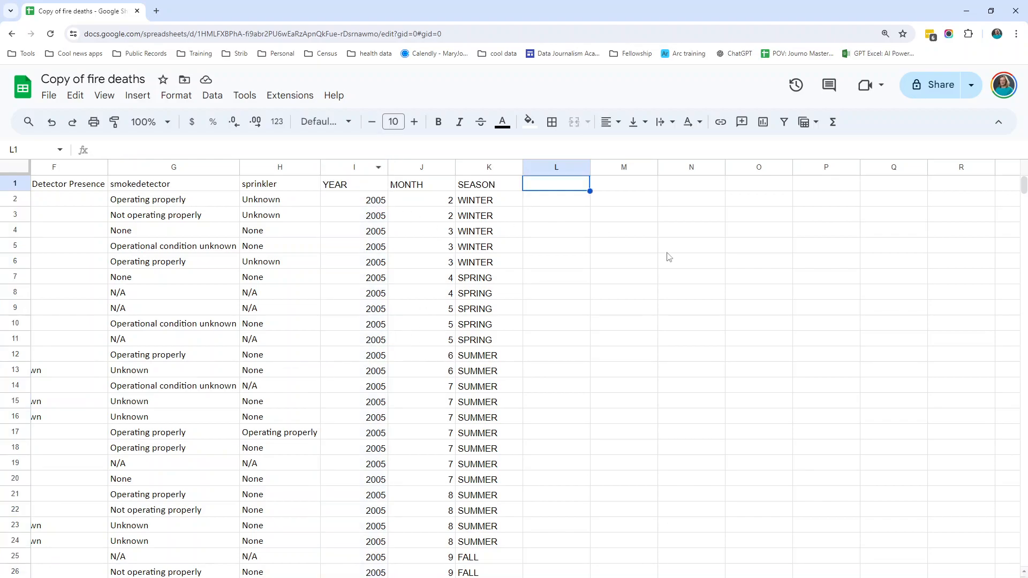
{"action": "type", "text": "dec"}
{"action": "key", "text": "BackSpace"}
{"action": "key", "text": "BackSpace"}
{"action": "key", "text": "BackSpace"}
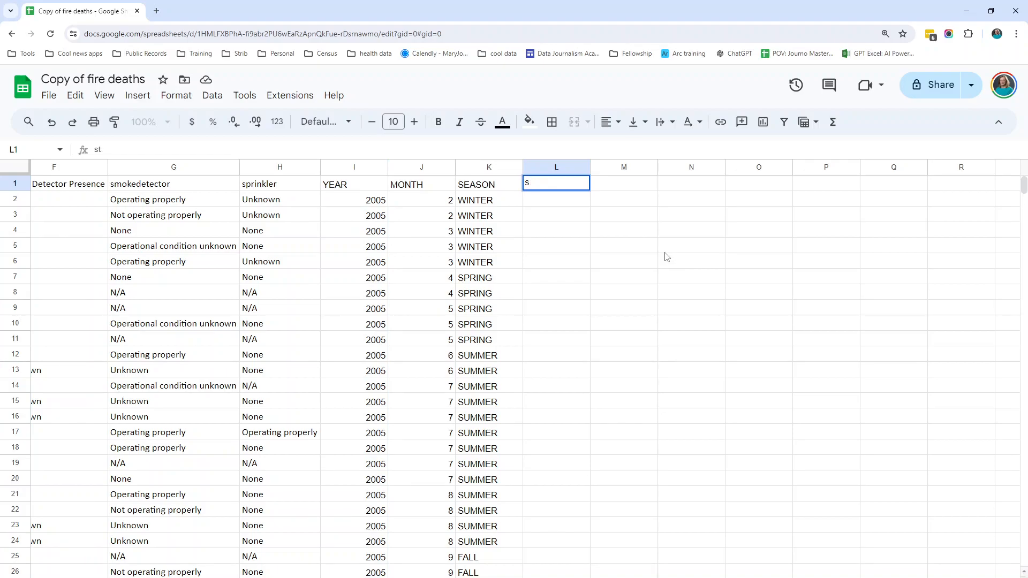
{"action": "type", "text": "START YEAR"}
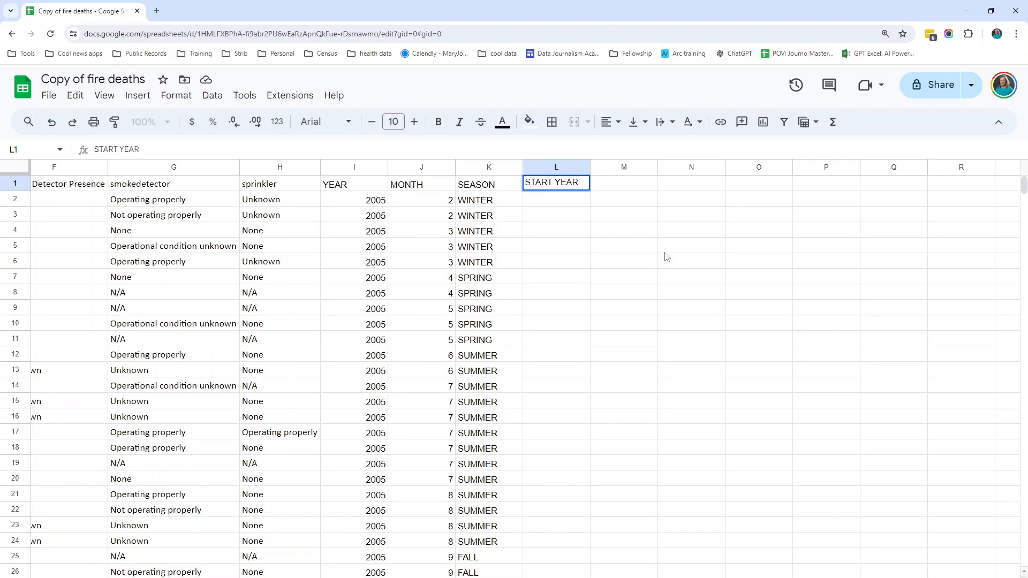
{"action": "key", "text": "Return"}
Enter the example winter span 2004-2005 in cell M2.
{"action": "key", "text": "Right"}
{"action": "type", "text": "2004-2005"}
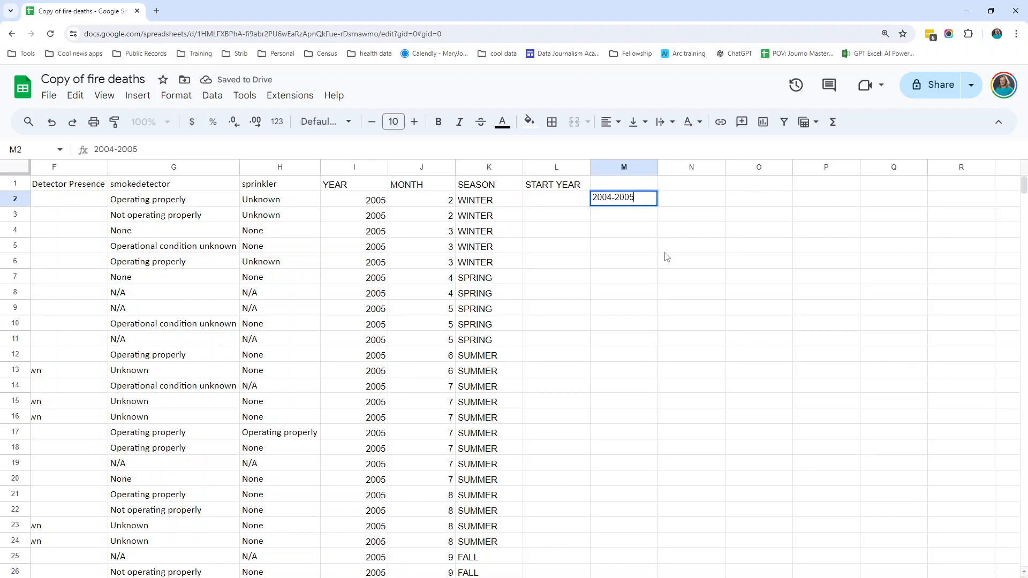
{"action": "key", "text": "Return"}
{"action": "key", "text": "Up"}
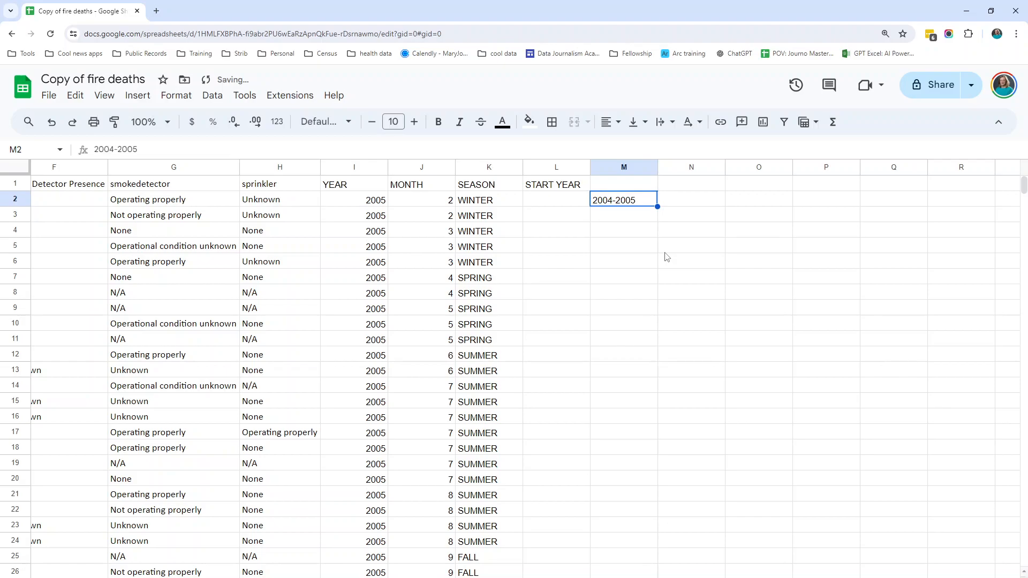
Compare the YEAR and MONTH of the first record with those of the first November winter record in row 37.
{"action": "key", "text": "Left"}
{"action": "key", "text": "Left"}
{"action": "key", "text": "Left"}
{"action": "key", "text": "Left"}
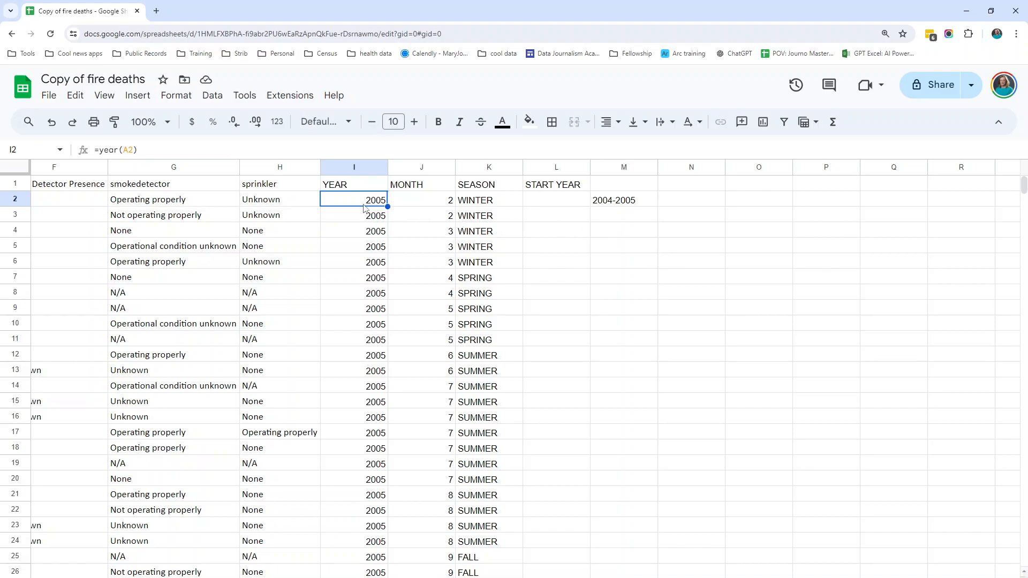
{"action": "left_click", "coordinate": [397, 204]}
{"action": "scroll", "coordinate": [420, 314], "scroll_direction": "down", "scroll_amount": 5}
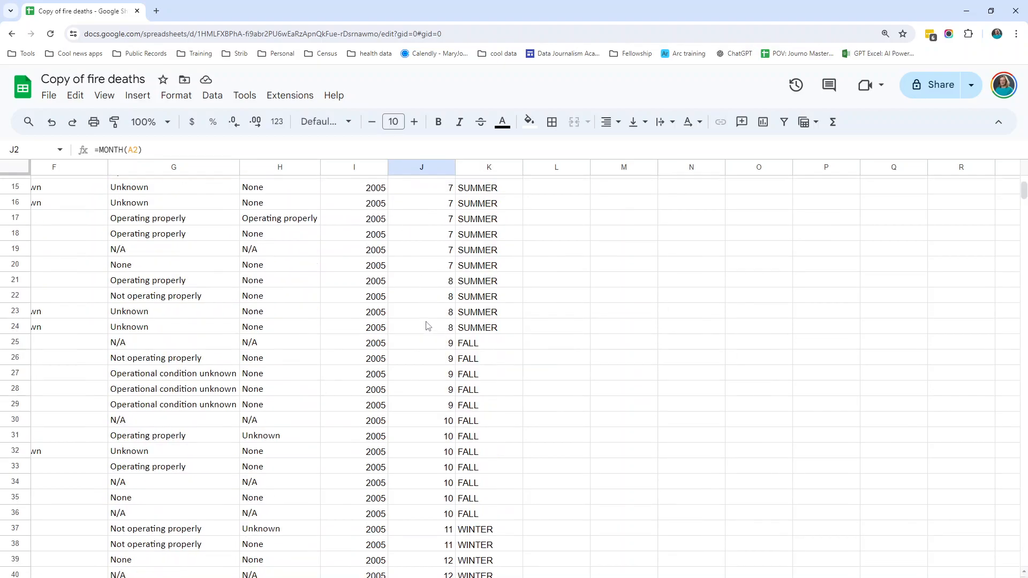
{"action": "left_click", "coordinate": [450, 341]}
{"action": "scroll", "coordinate": [452, 236], "scroll_direction": "down", "scroll_amount": 3}
{"action": "left_click", "coordinate": [389, 373]}
{"action": "left_click", "coordinate": [341, 371]}
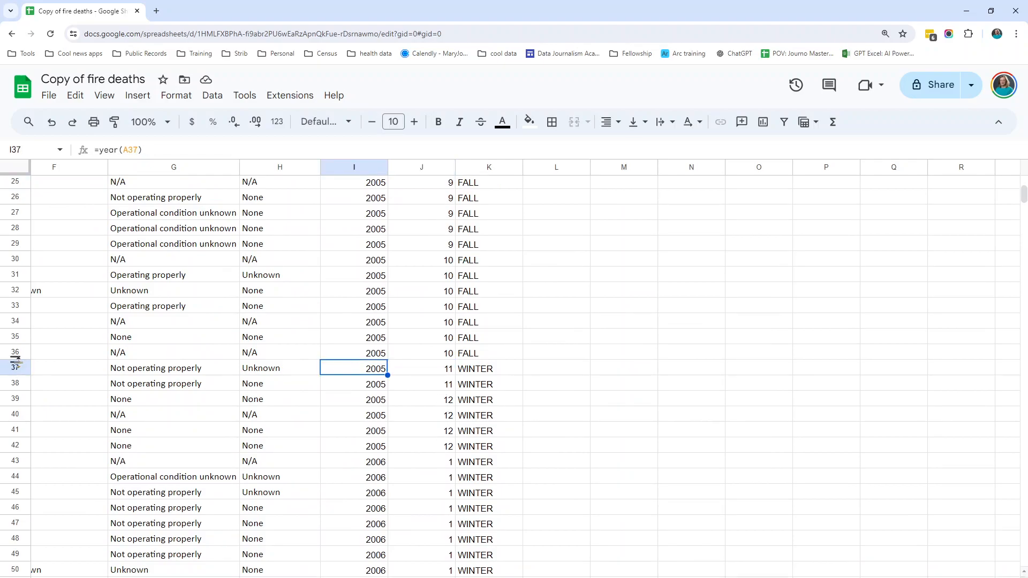
{"action": "left_click", "coordinate": [21, 368]}
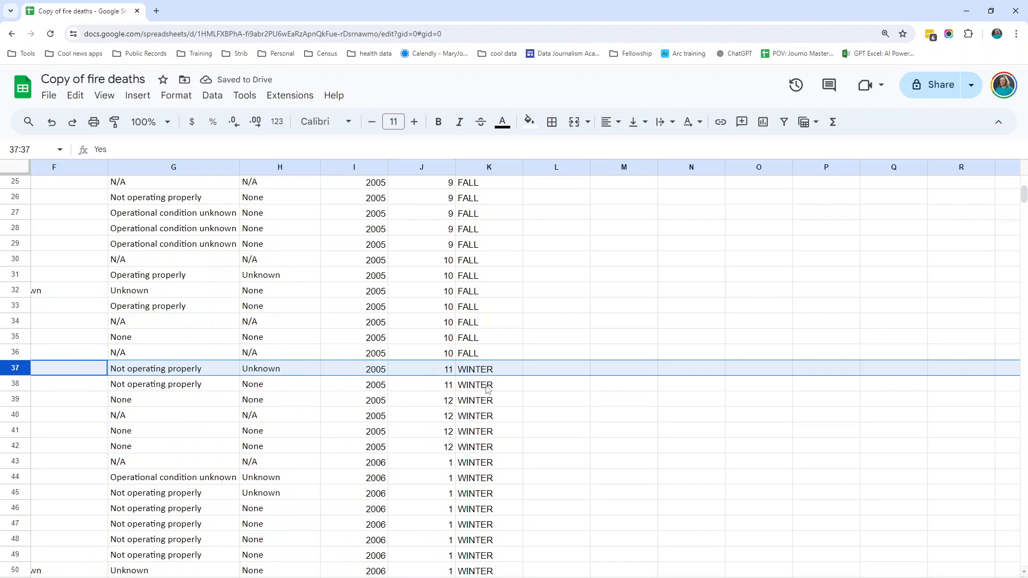
{"action": "scroll", "coordinate": [483, 399], "scroll_direction": "up", "scroll_amount": 10}
Enter the formula =IF(J2<4, I2-1, I2) in L2 to calculate the season's start year.
{"action": "left_click", "coordinate": [551, 200]}
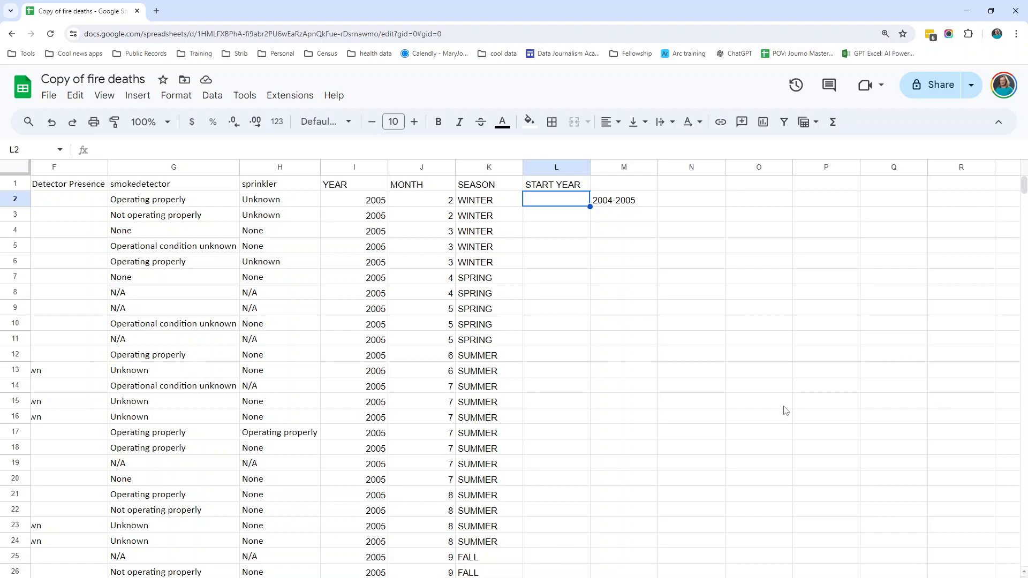
{"action": "type", "text": "="}
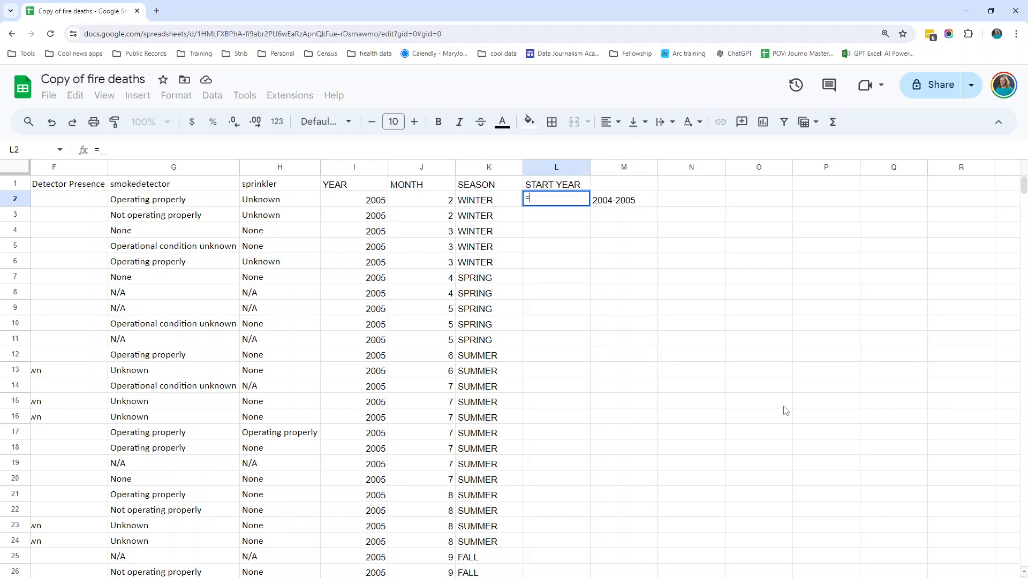
{"action": "type", "text": "IF(J"}
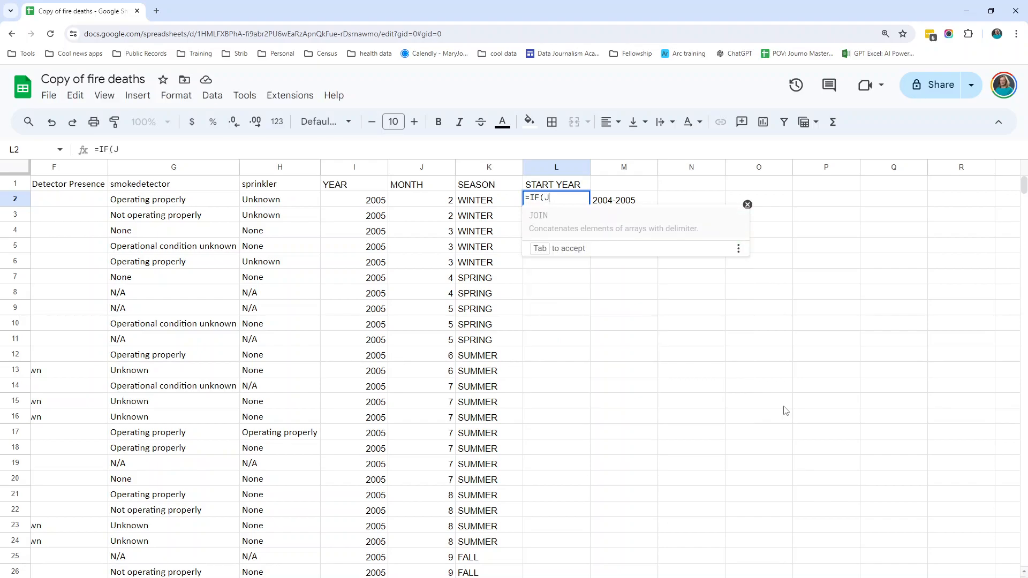
{"action": "type", "text": "2<4"}
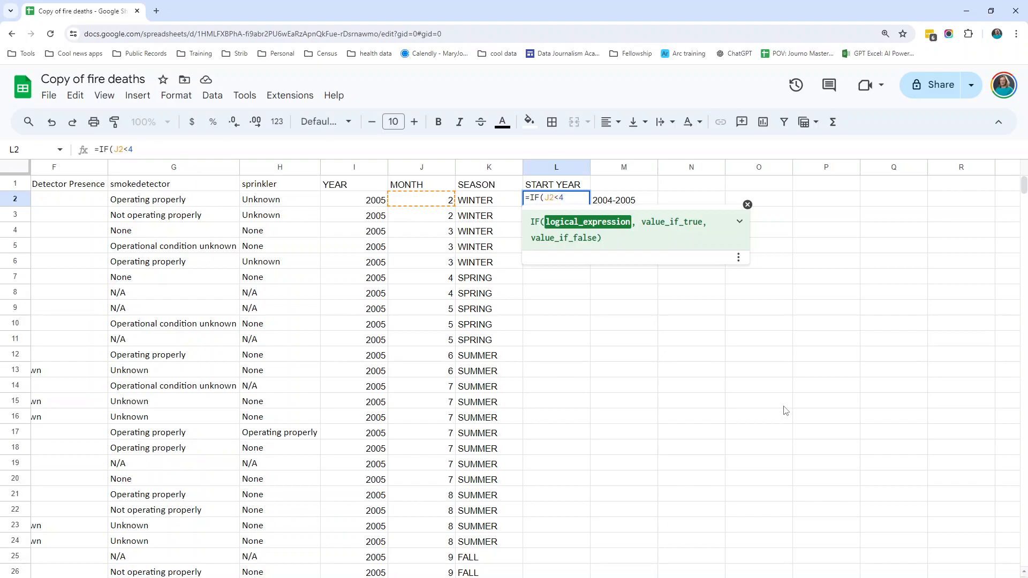
{"action": "type", "text": ", "}
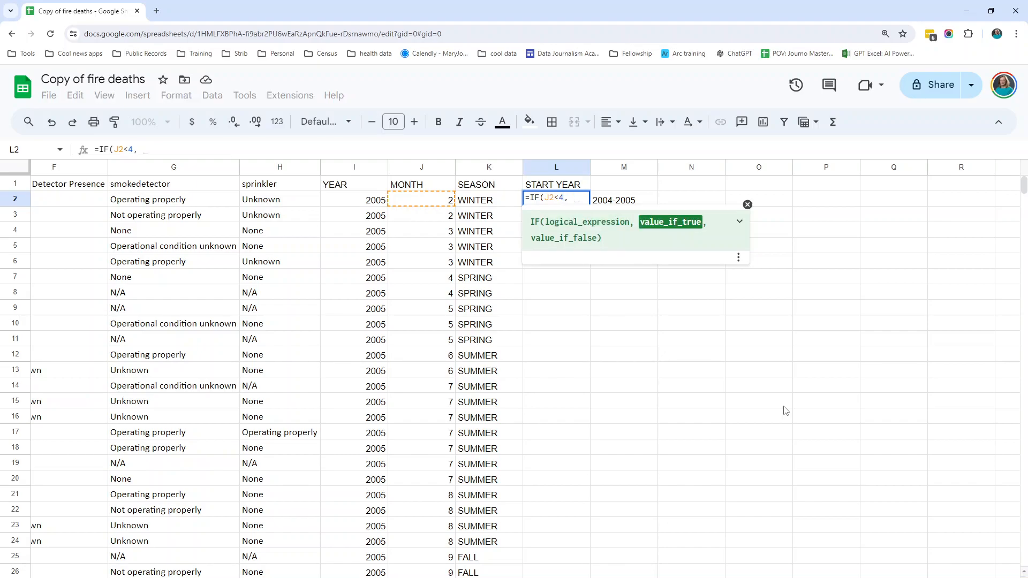
{"action": "type", "text": "I2"}
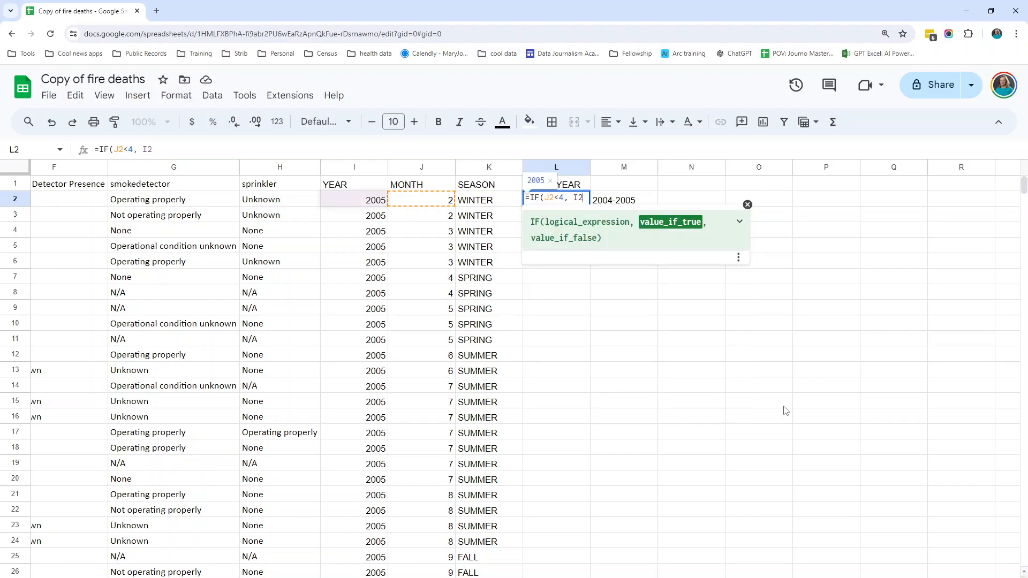
{"action": "type", "text": "-1"}
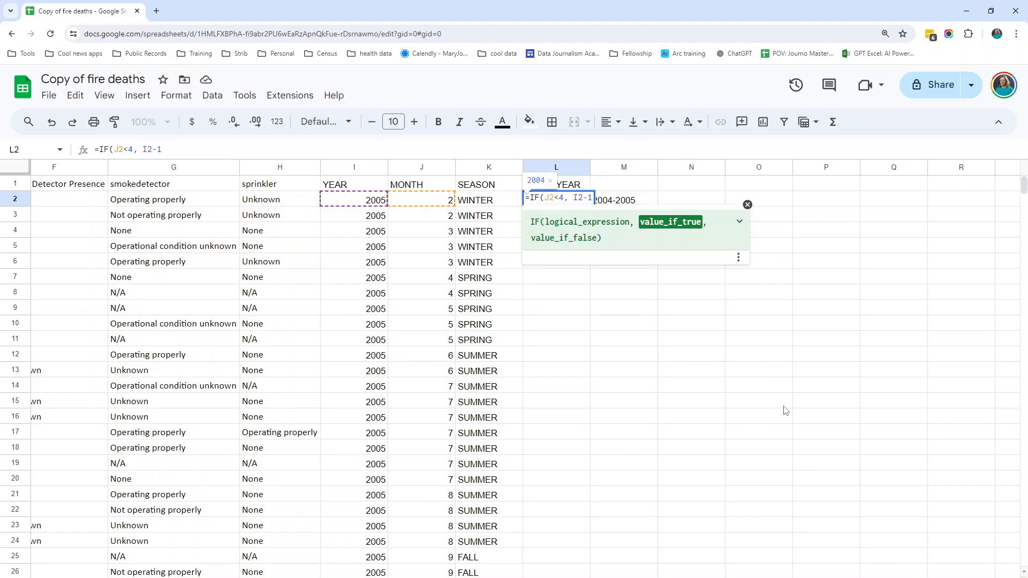
{"action": "type", "text": ","}
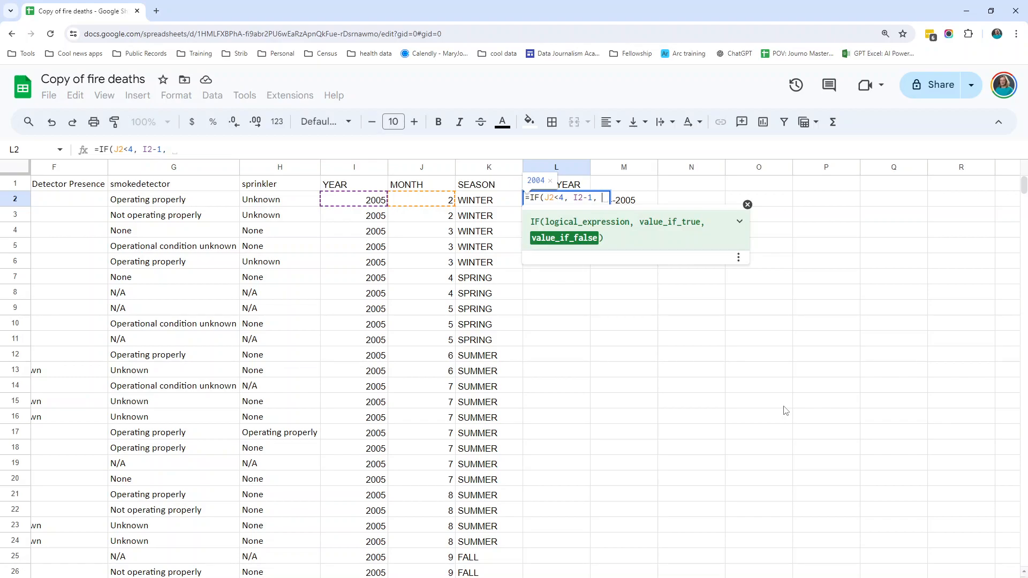
{"action": "type", "text": "I2"}
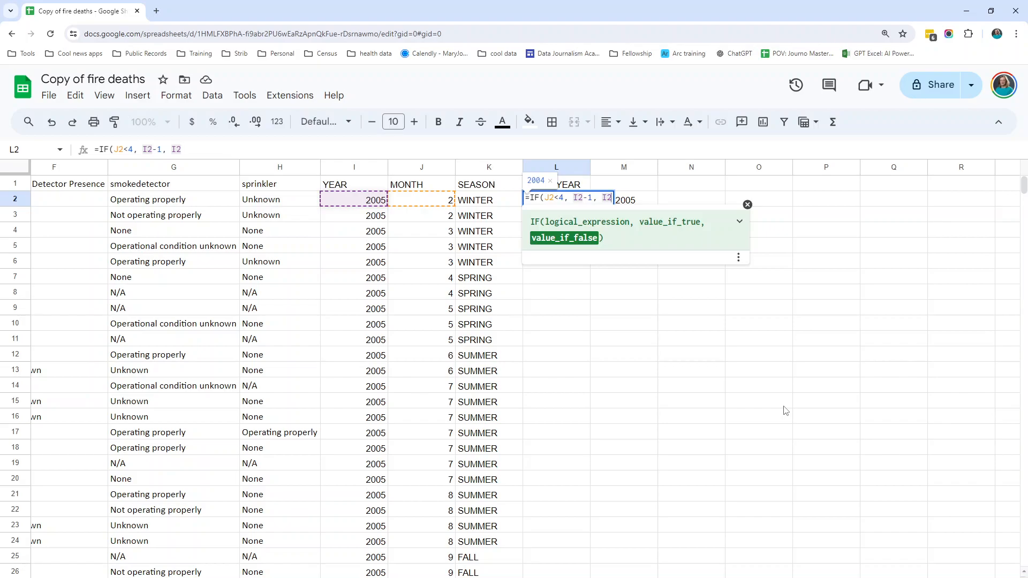
{"action": "key", "text": "Return"}
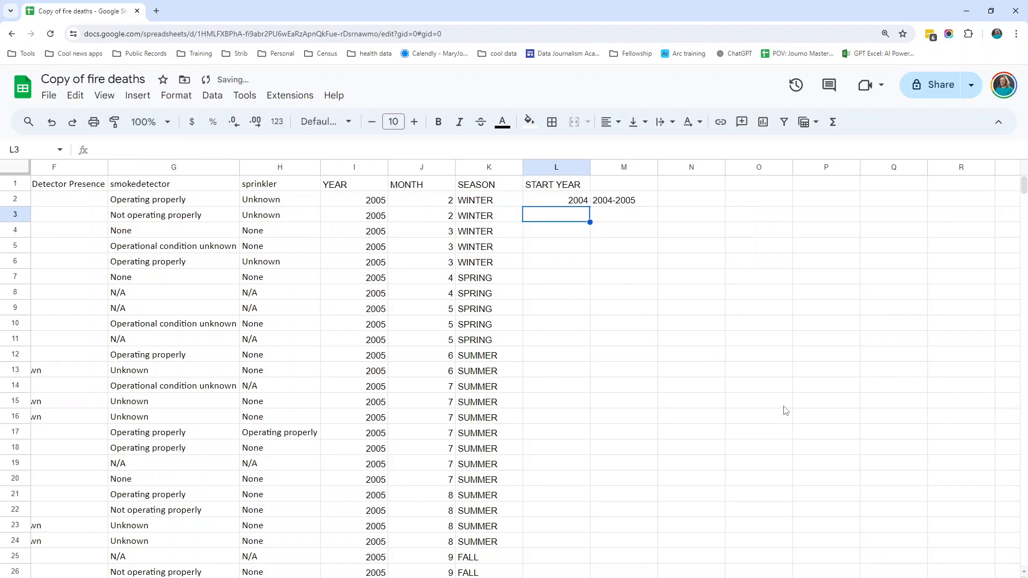
Review the L2 formula, fill it down the START YEAR column, and check the rows around the 2005 to 2006 winter.
{"action": "double_click", "coordinate": [559, 202]}
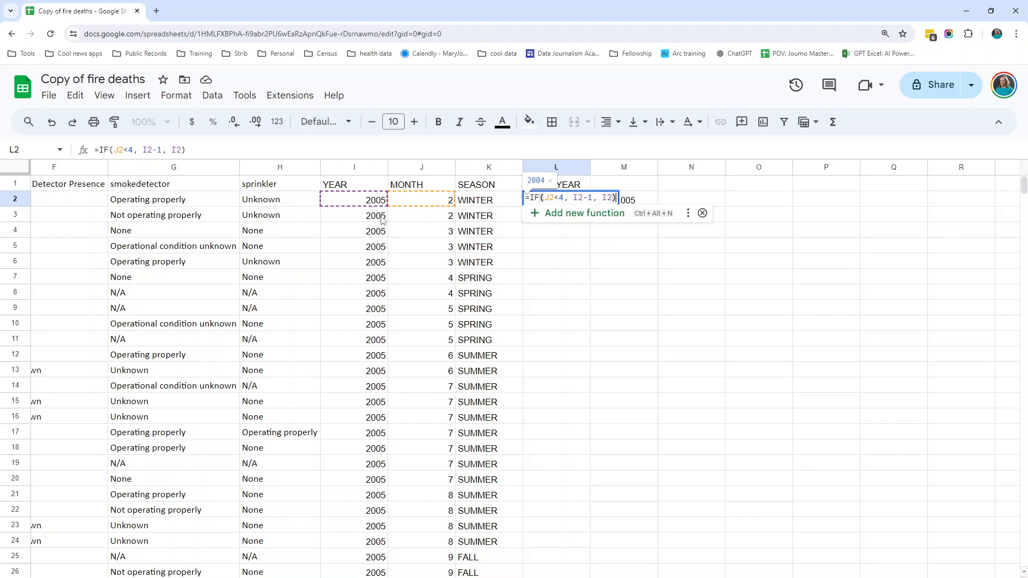
{"action": "key", "text": "Escape"}
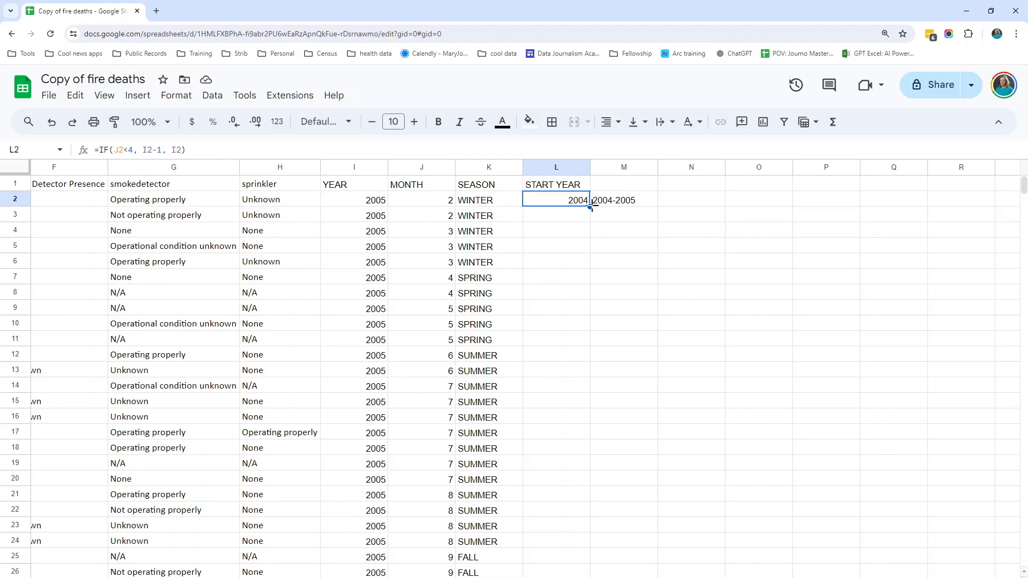
{"action": "double_click", "coordinate": [588, 208]}
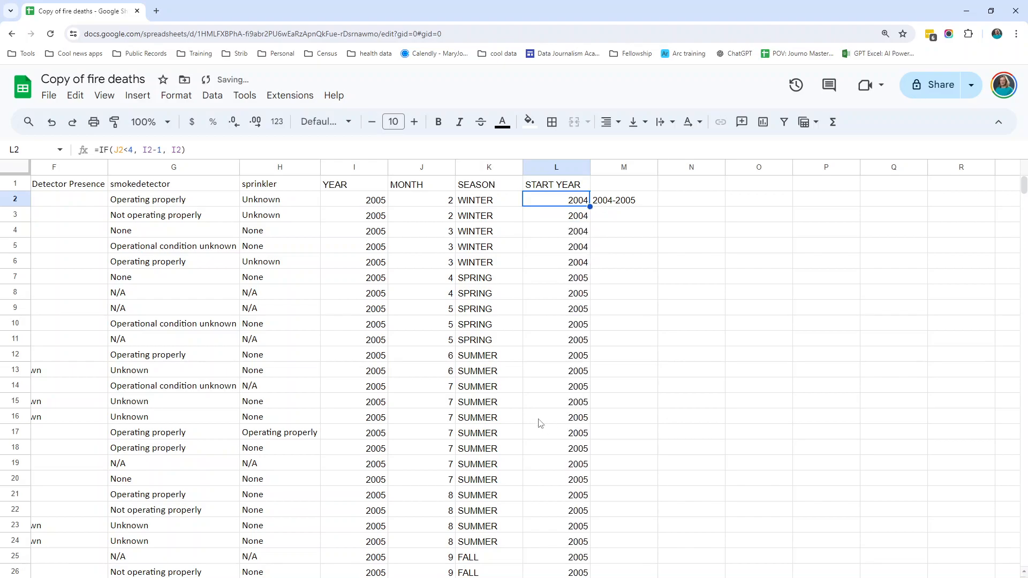
{"action": "scroll", "coordinate": [541, 420], "scroll_direction": "down", "scroll_amount": 7}
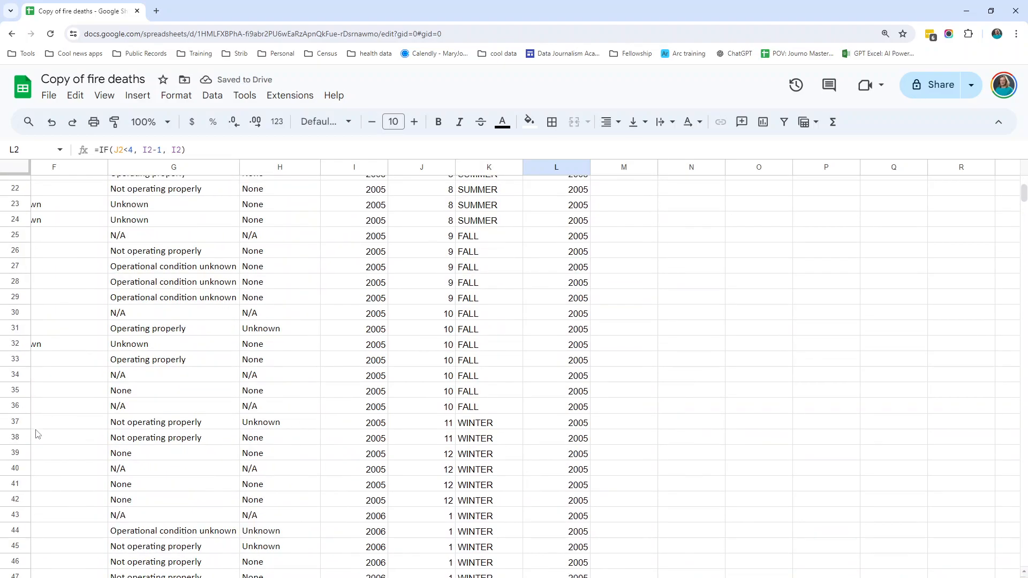
Check the start year formula in L37 for the first November winter record.
{"action": "left_click", "coordinate": [15, 422]}
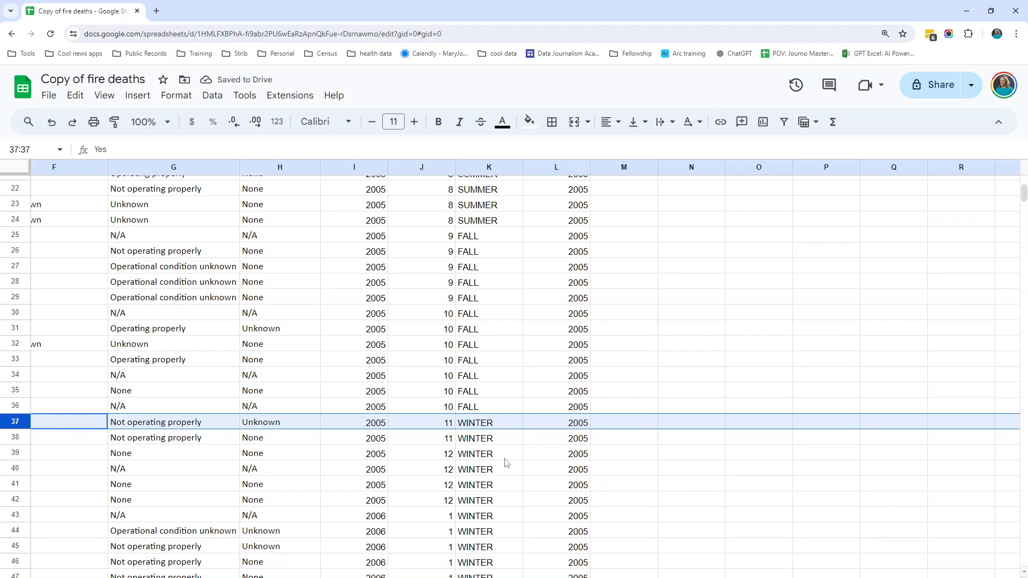
{"action": "left_click", "coordinate": [552, 426]}
{"action": "double_click", "coordinate": [552, 425]}
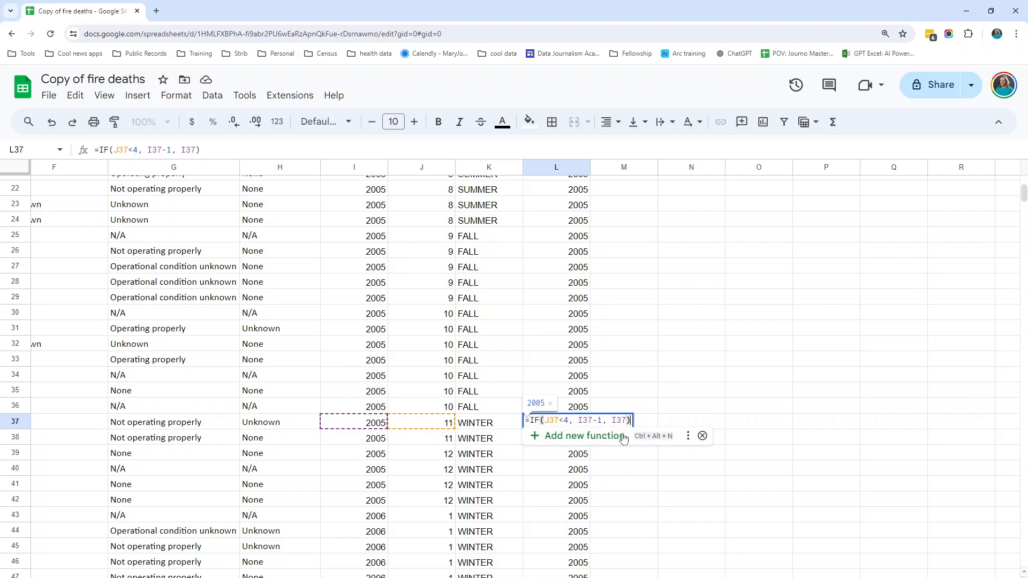
{"action": "key", "text": "Return"}
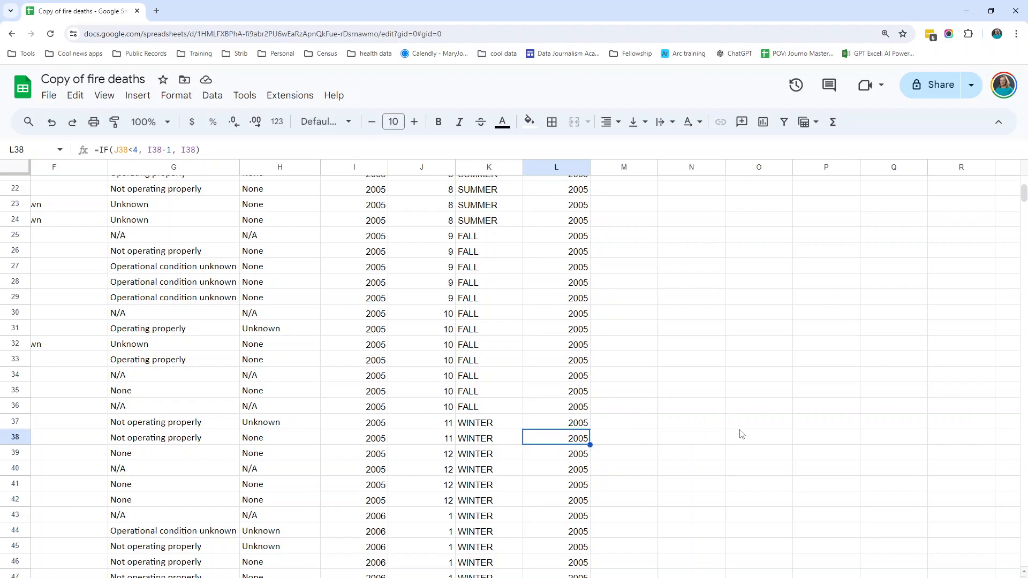
Review the START YEAR values from L2 down to the last record in row 623.
{"action": "scroll", "coordinate": [569, 426], "scroll_direction": "up", "scroll_amount": 6}
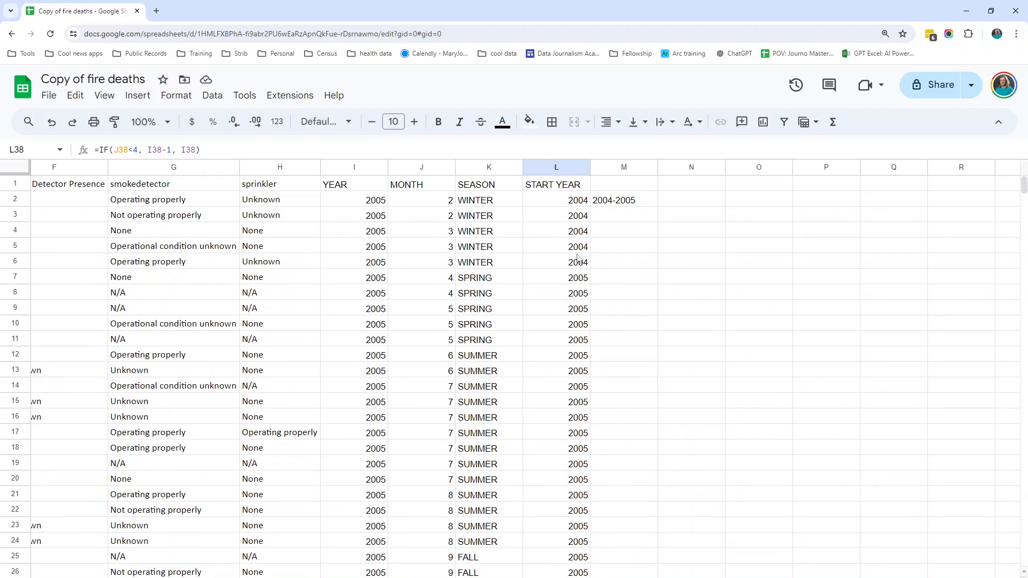
{"action": "left_click", "coordinate": [562, 204]}
{"action": "key", "text": "ctrl+shift+Down"}
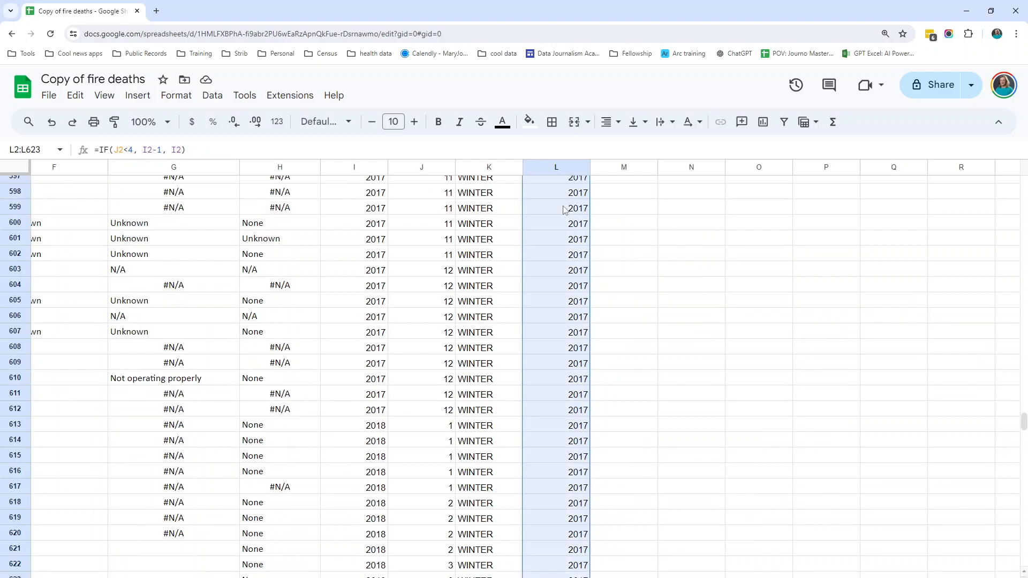
{"action": "scroll", "coordinate": [585, 297], "scroll_direction": "down", "scroll_amount": 5}
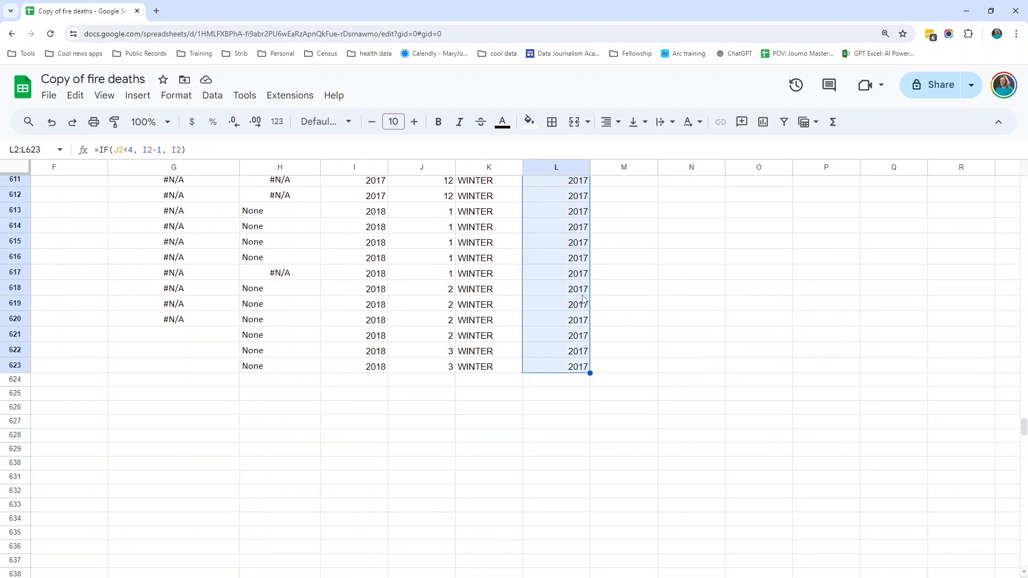
Clear the example winter span from cell M2.
{"action": "key", "text": "ctrl+shift+Up"}
{"action": "left_click", "coordinate": [631, 203]}
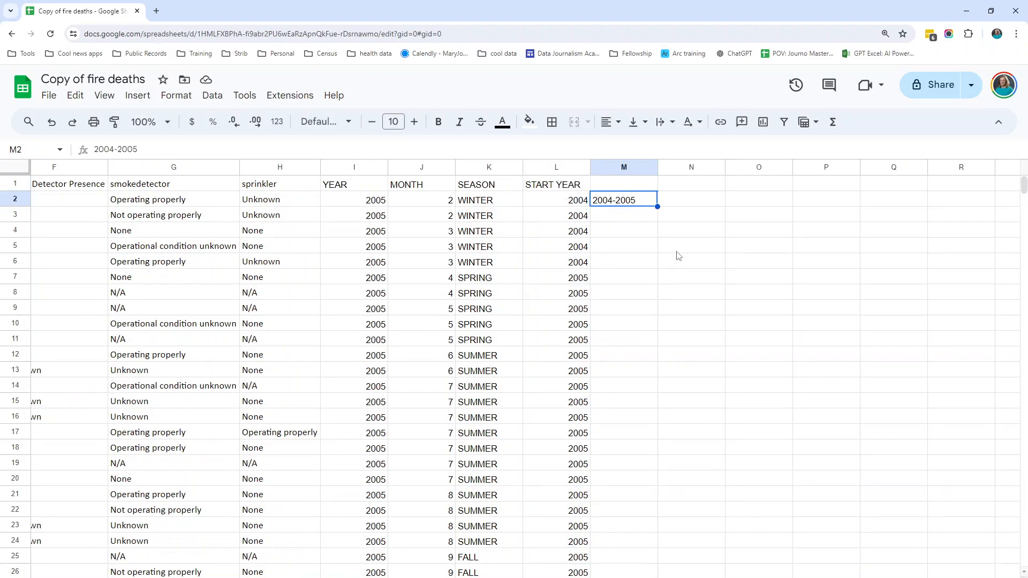
{"action": "key", "text": "Delete"}
Enter the column header SEASON YR in cell M1.
{"action": "left_click", "coordinate": [633, 186]}
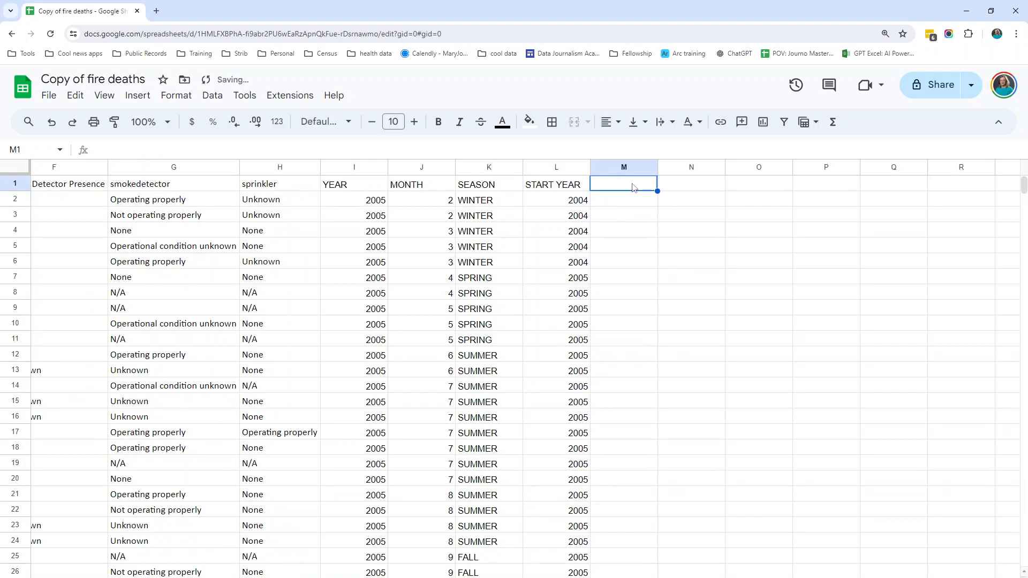
{"action": "type", "text": "y"}
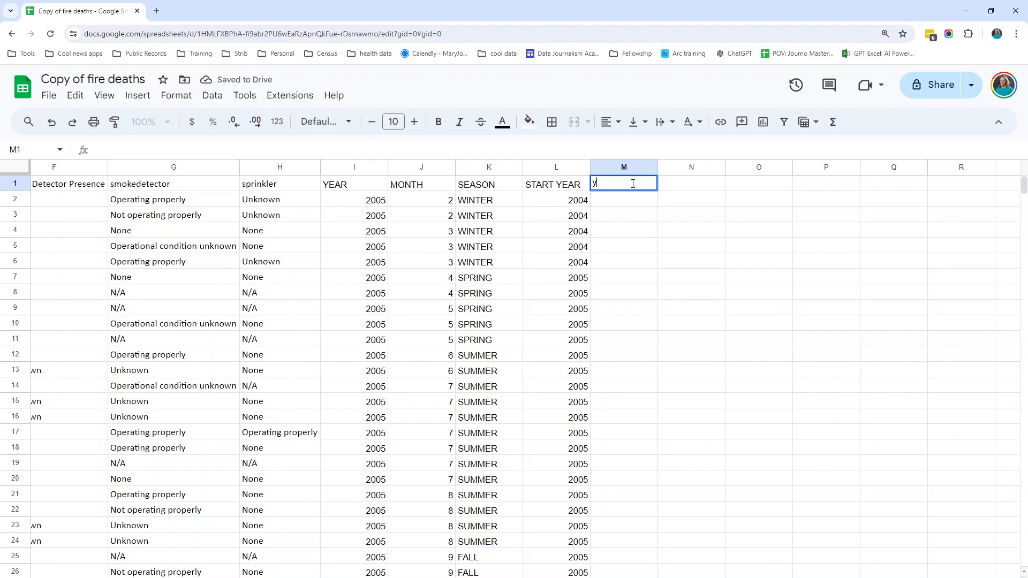
{"action": "type", "text": "fUL"}
{"action": "key", "text": "BackSpace"}
{"action": "key", "text": "BackSpace"}
{"action": "key", "text": "BackSpace"}
{"action": "type", "text": "FUL"}
{"action": "key", "text": "BackSpace"}
{"action": "key", "text": "BackSpace"}
{"action": "key", "text": "BackSpace"}
{"action": "type", "text": "SEASON YR"}
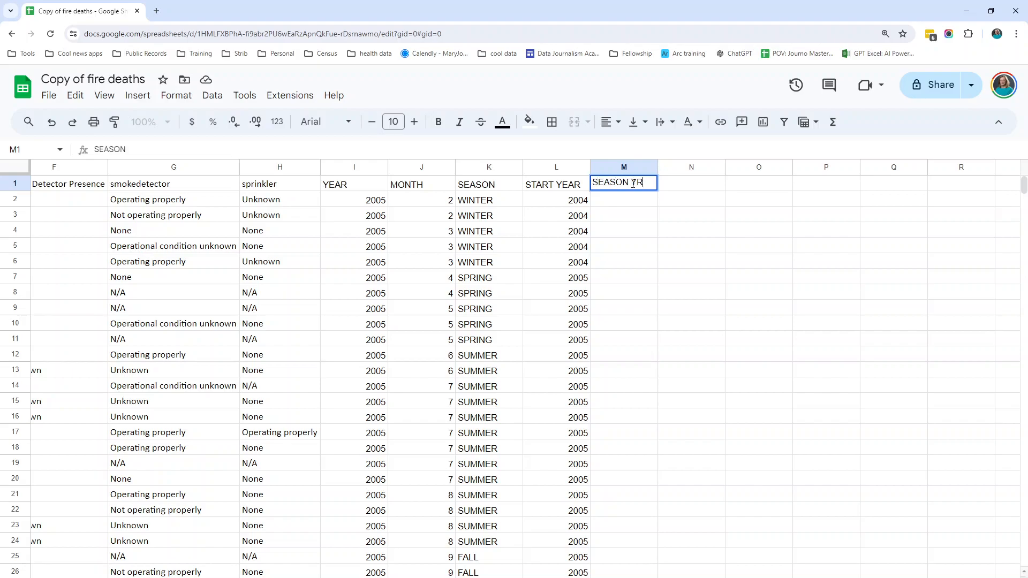
{"action": "key", "text": "Return"}
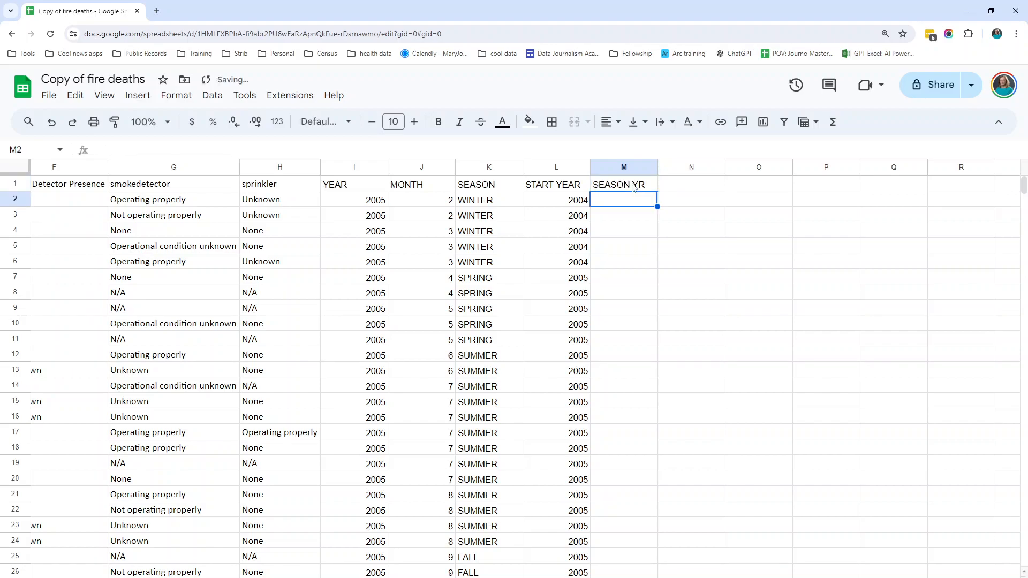
Try the formula =L2&"-"&I2 in M2 to join the start year and calendar year, and discard the entry.
{"action": "type", "text": "="}
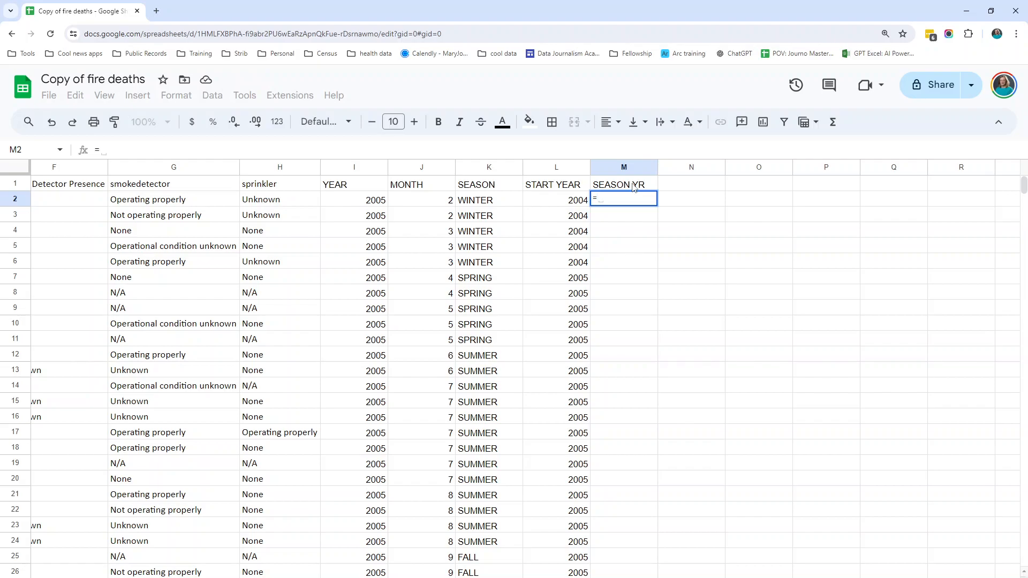
{"action": "type", "text": "L2"}
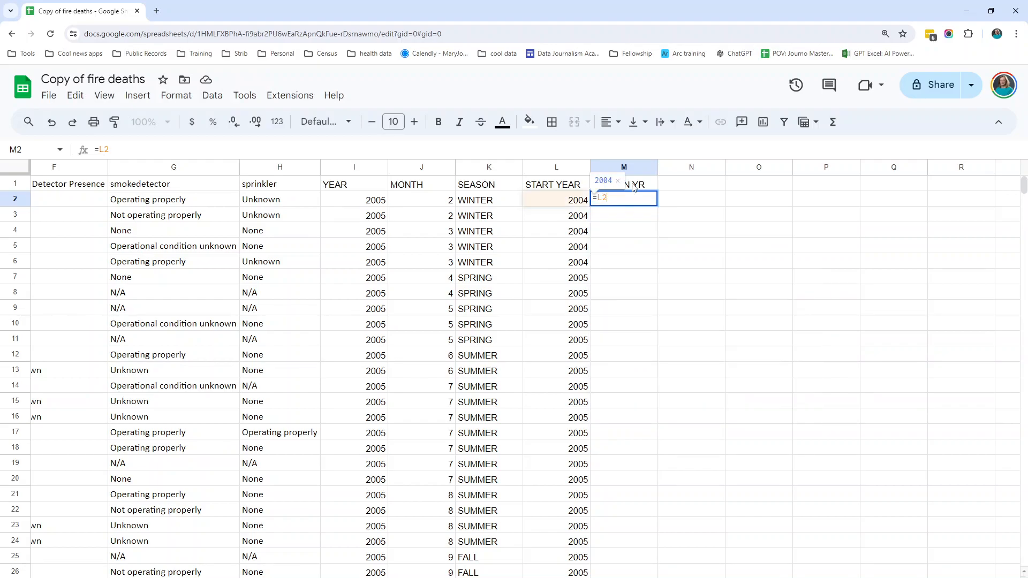
{"action": "type", "text": "&"}
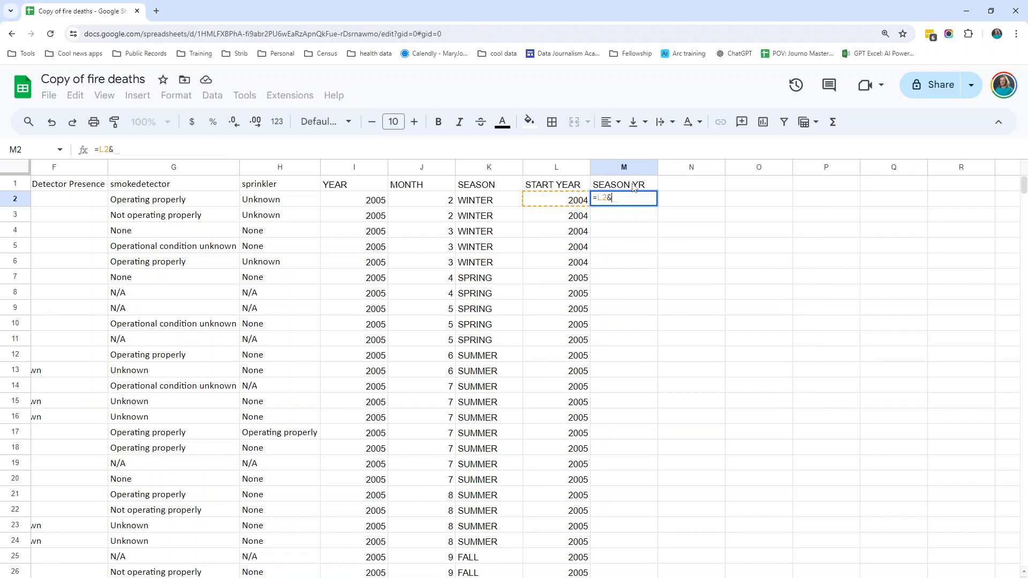
{"action": "type", "text": "\""}
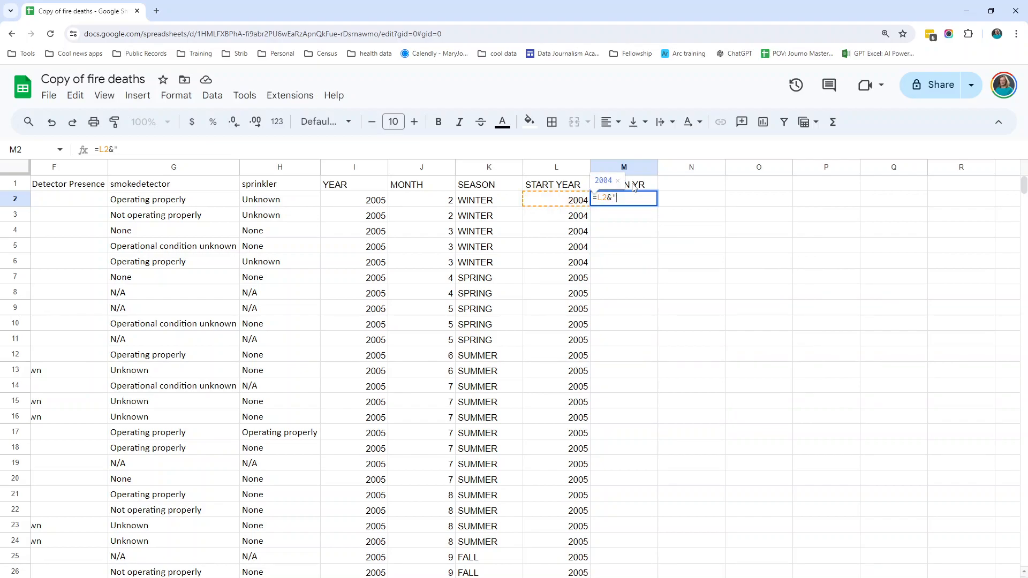
{"action": "type", "text": "-\"&"}
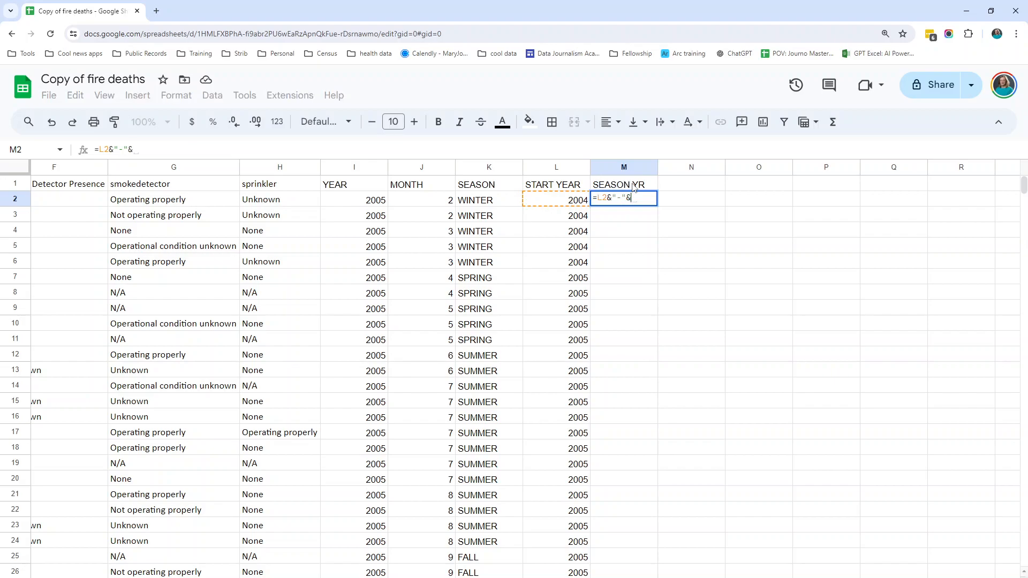
{"action": "type", "text": "I2"}
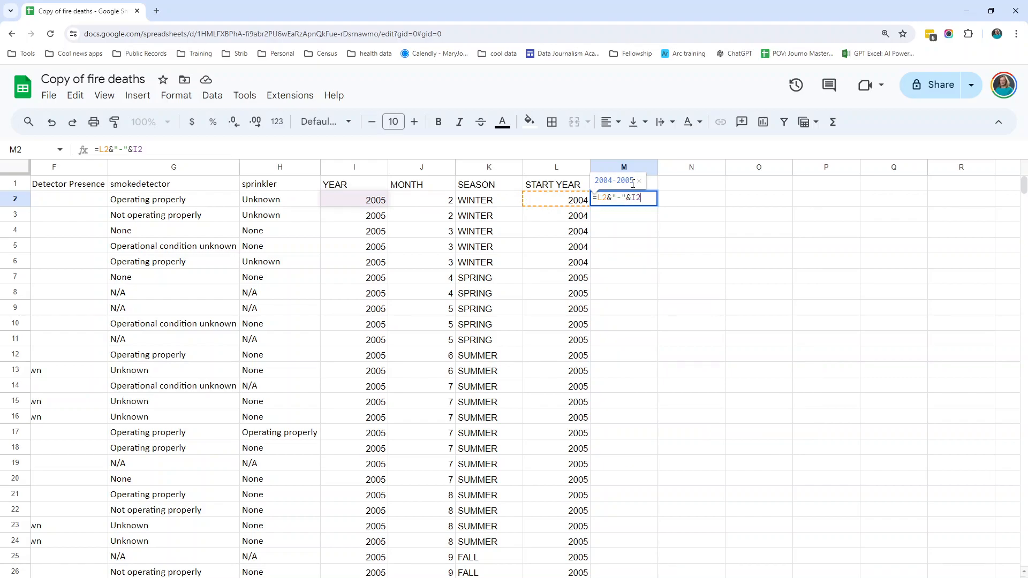
{"action": "key", "text": "BackSpace"}
{"action": "key", "text": "BackSpace"}
{"action": "key", "text": "BackSpace"}
{"action": "key", "text": "BackSpace"}
{"action": "key", "text": "BackSpace"}
{"action": "key", "text": "BackSpace"}
{"action": "key", "text": "BackSpace"}
{"action": "key", "text": "BackSpace"}
{"action": "key", "text": "BackSpace"}
{"action": "key", "text": "BackSpace"}
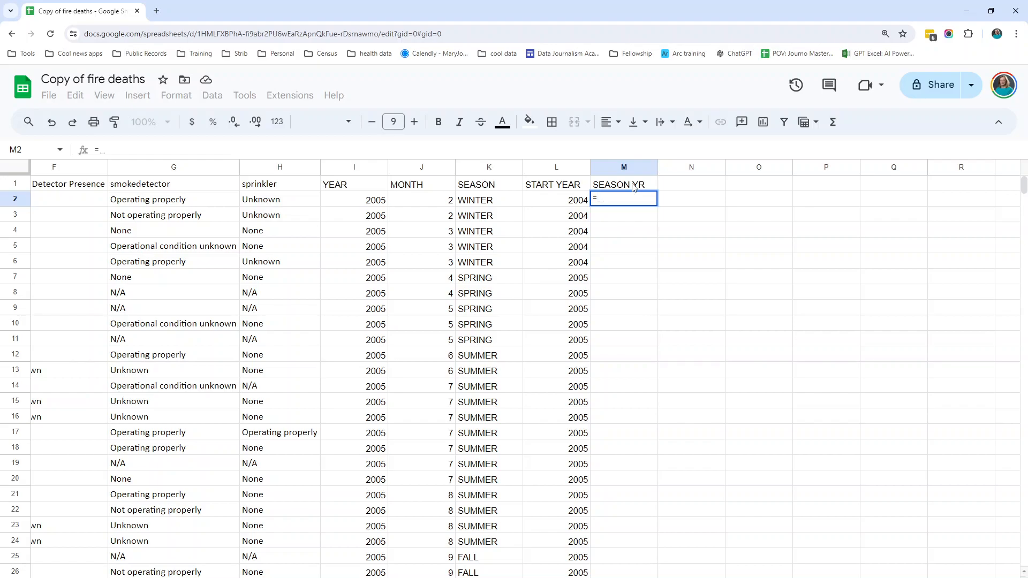
{"action": "key", "text": "Escape"}
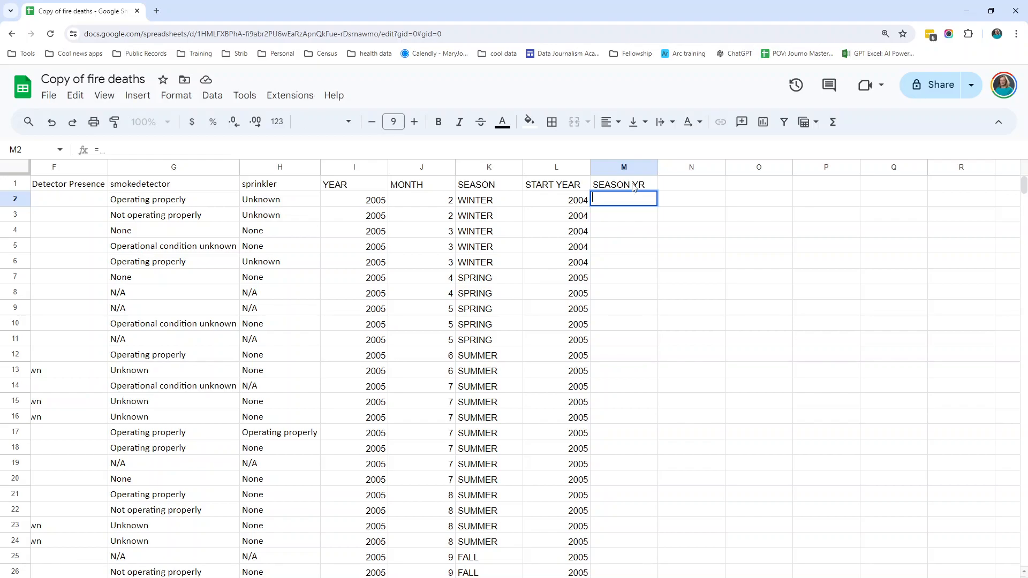
Delete the SEASON YR header from cell M1.
{"action": "left_click", "coordinate": [611, 187]}
{"action": "key", "text": "Delete"}
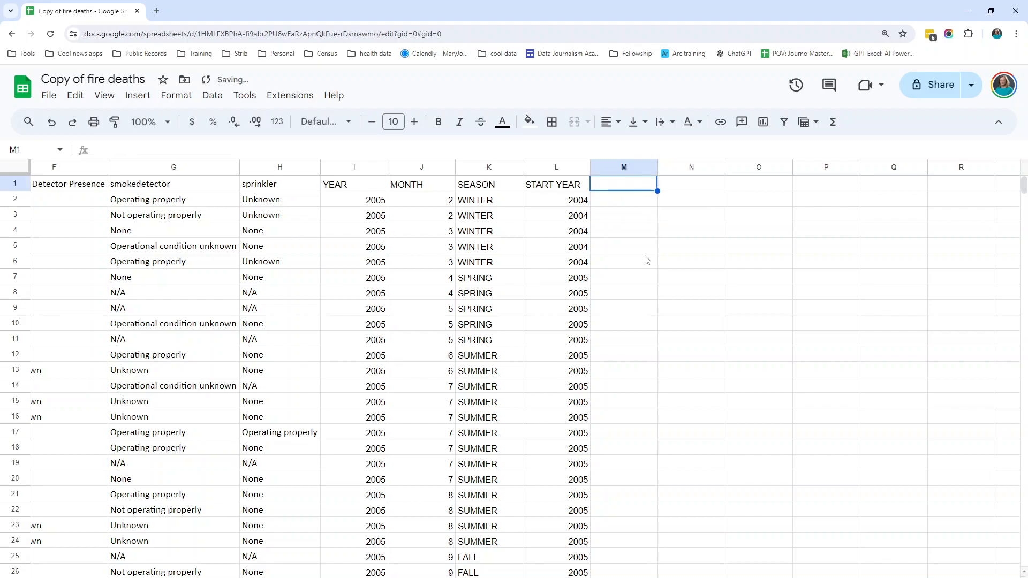
{"action": "left_click", "coordinate": [627, 219]}
Compare the SEASON and START YEAR columns, focusing on the first winter's records in K2:L6.
{"action": "left_click", "coordinate": [575, 203]}
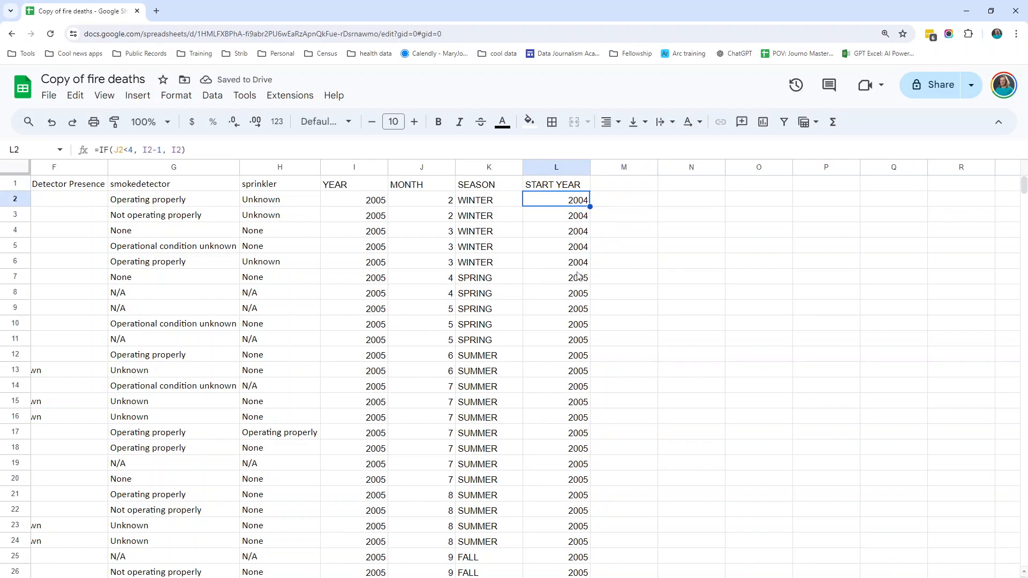
{"action": "left_click", "coordinate": [485, 167]}
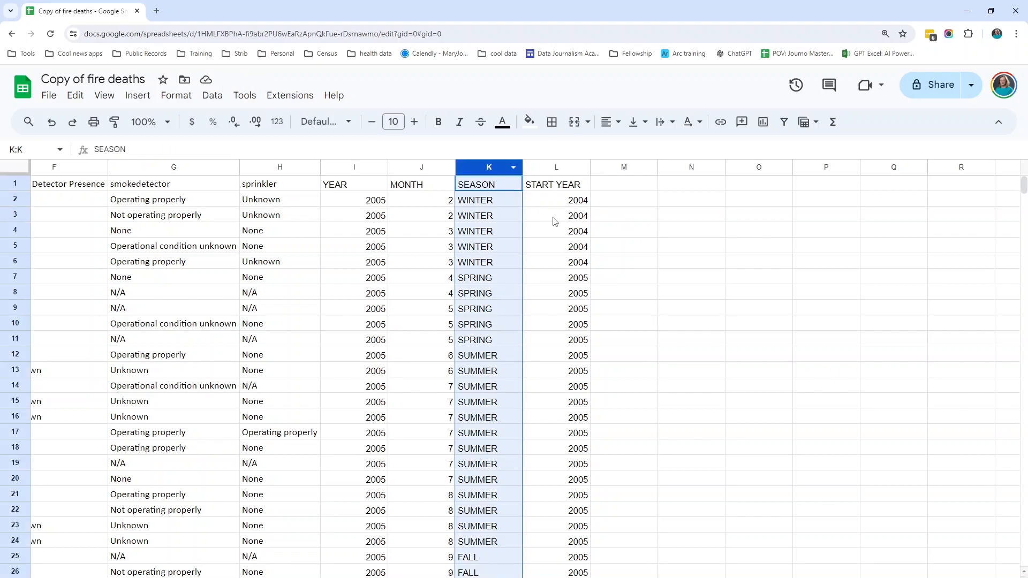
{"action": "left_click", "coordinate": [563, 250]}
{"action": "scroll", "coordinate": [545, 359], "scroll_direction": "down", "scroll_amount": 8}
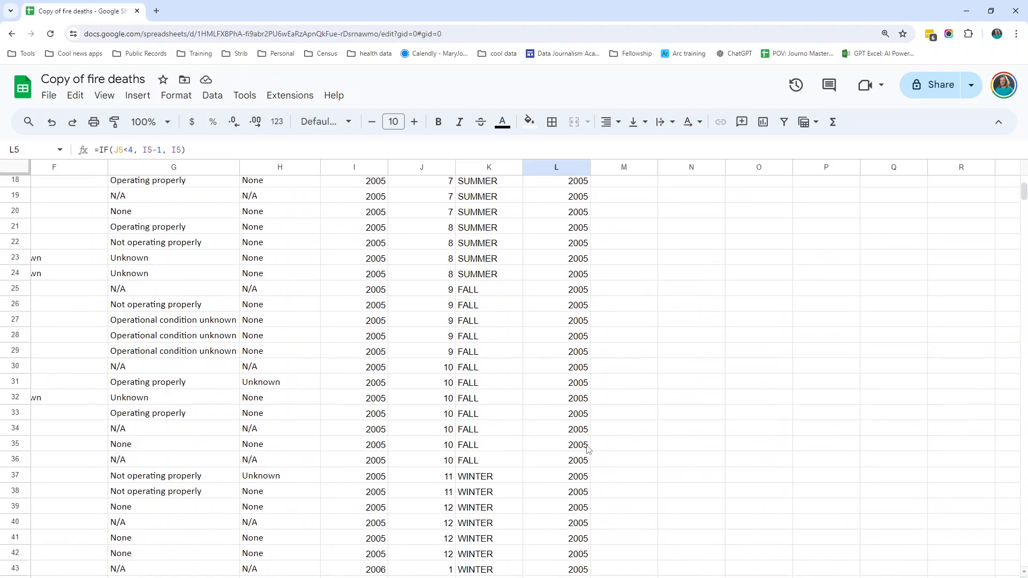
{"action": "scroll", "coordinate": [541, 373], "scroll_direction": "up", "scroll_amount": 8}
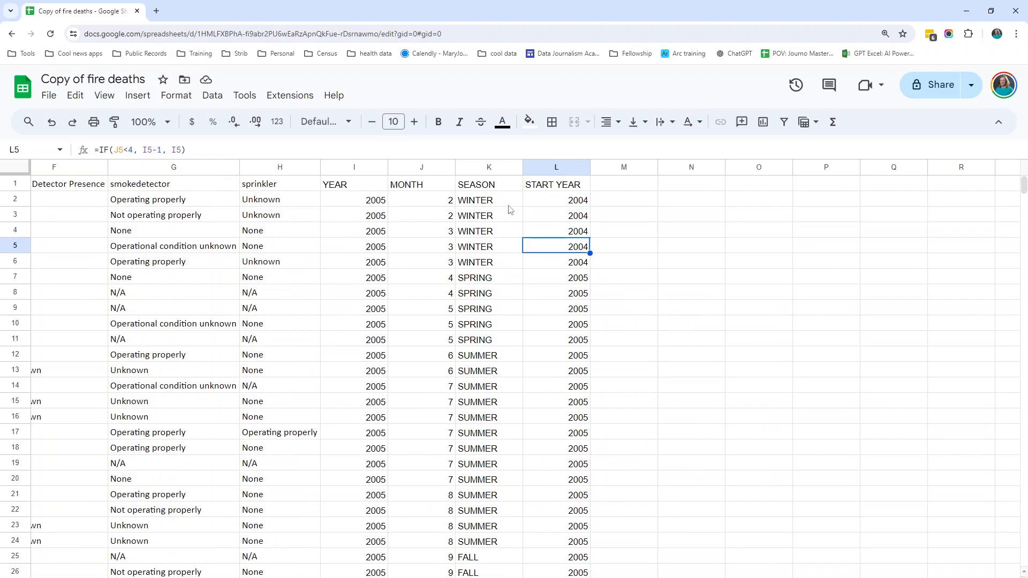
{"action": "left_click", "coordinate": [461, 200]}
{"action": "left_click", "coordinate": [560, 262], "text": "shift"}
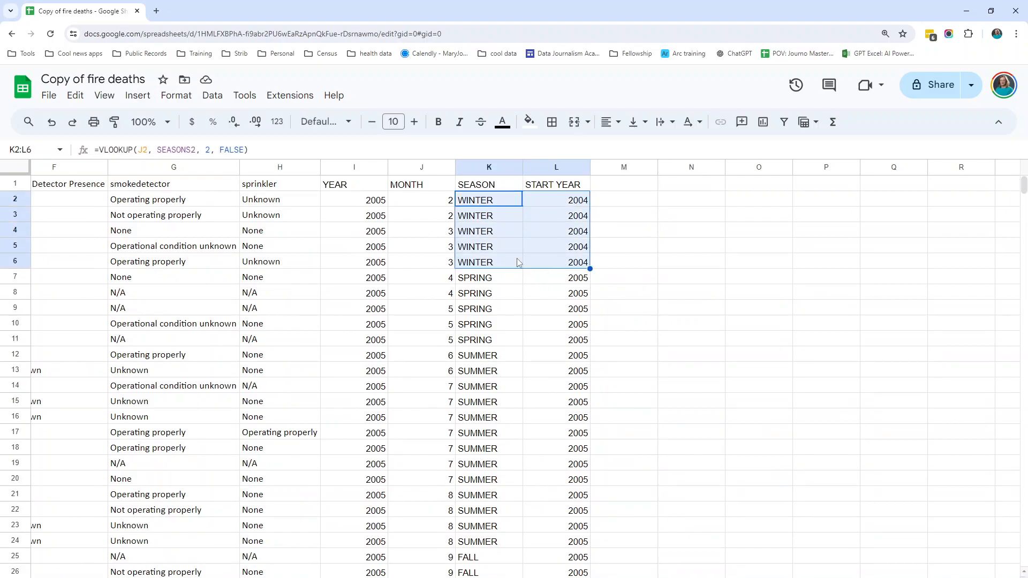
Examine MONTH, SEASON and START YEAR for the full November to March winter in J37:L59.
{"action": "scroll", "coordinate": [556, 253], "scroll_direction": "down", "scroll_amount": 9}
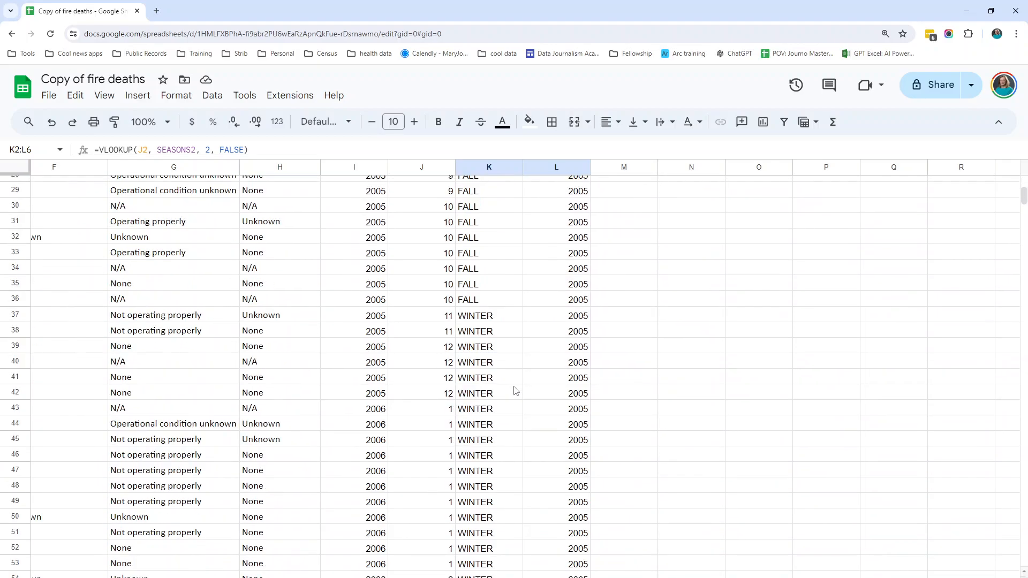
{"action": "left_click_drag", "start_coordinate": [428, 318], "coordinate": [563, 498]}
{"action": "scroll", "coordinate": [494, 395], "scroll_direction": "up", "scroll_amount": 2}
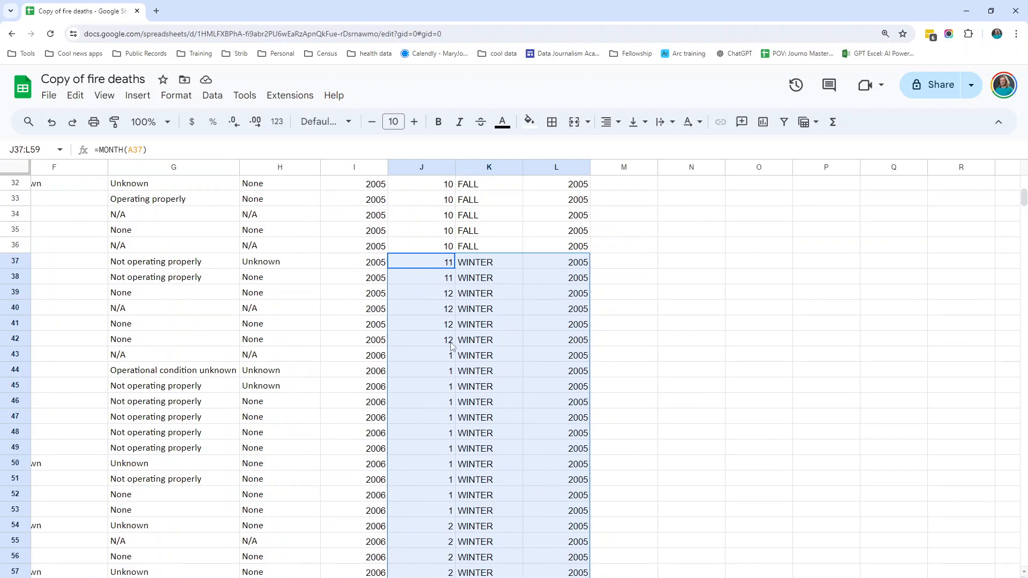
{"action": "scroll", "coordinate": [449, 348], "scroll_direction": "down", "scroll_amount": 2}
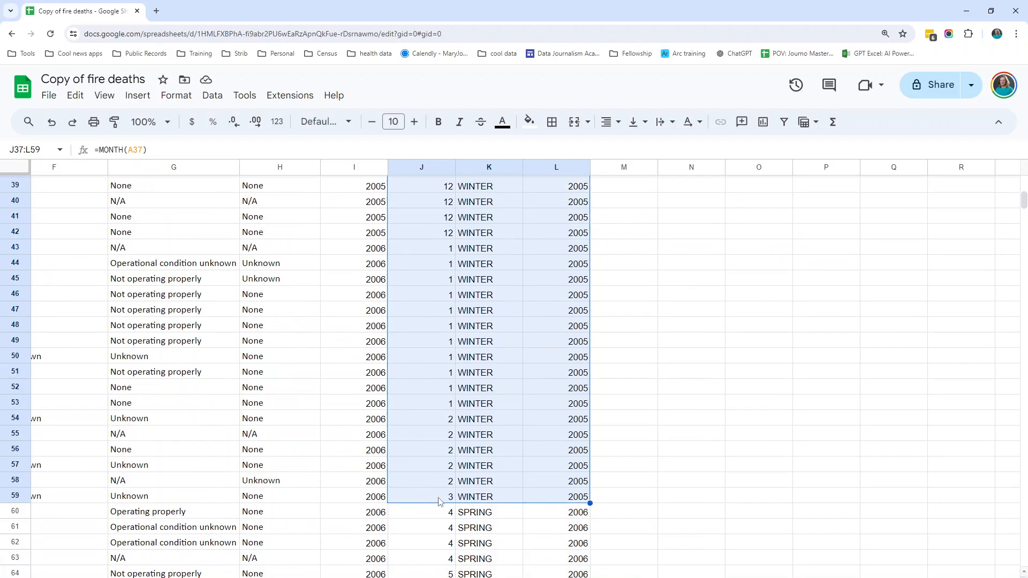
{"action": "scroll", "coordinate": [594, 495], "scroll_direction": "up", "scroll_amount": 1}
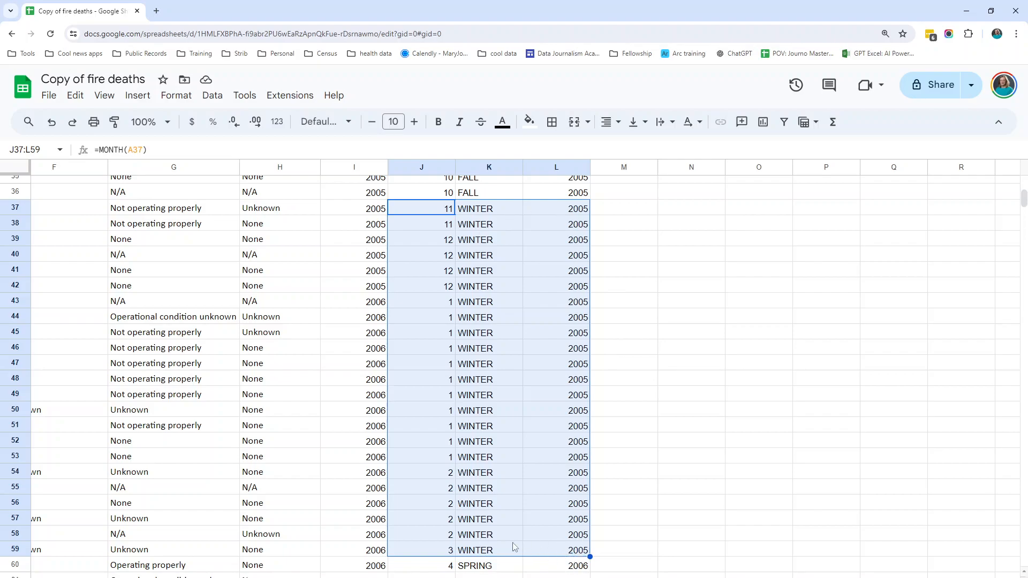
{"action": "left_click", "coordinate": [540, 426]}
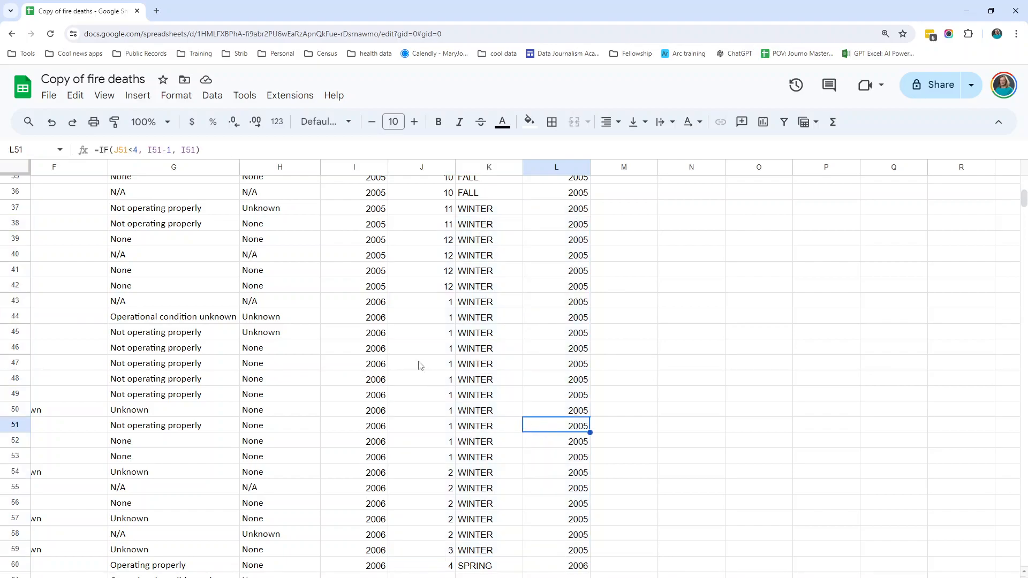
Create a pivot table on a new sheet from 'main data'!A1:L623 with START YEAR as its rows.
{"action": "left_click", "coordinate": [141, 98]}
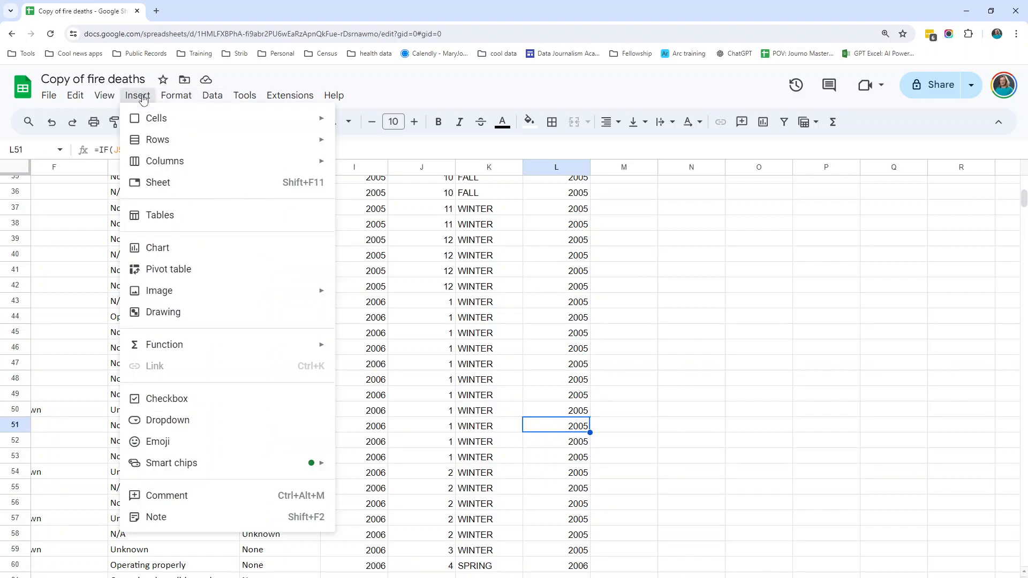
{"action": "left_click", "coordinate": [170, 269]}
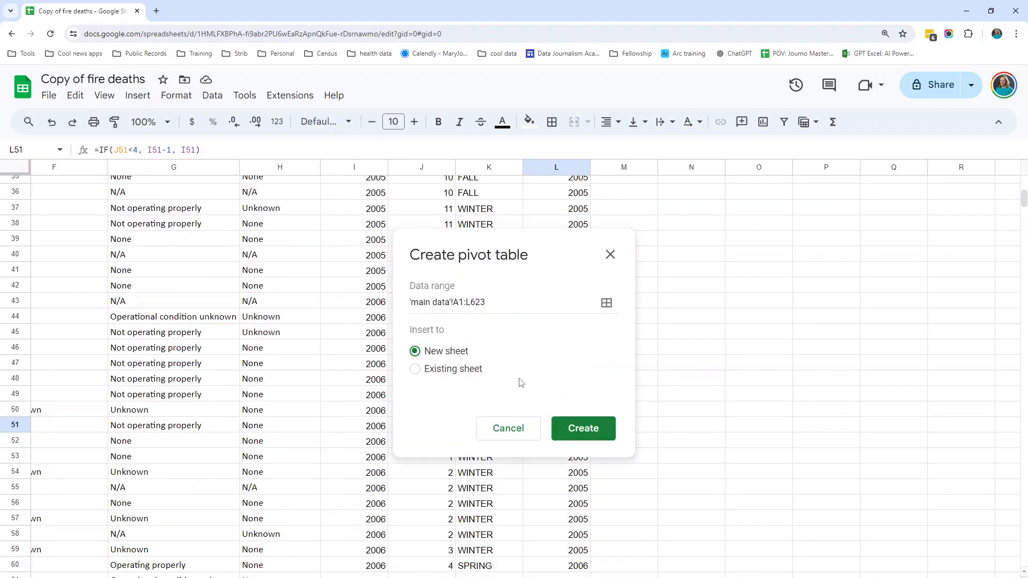
{"action": "left_click", "coordinate": [579, 437]}
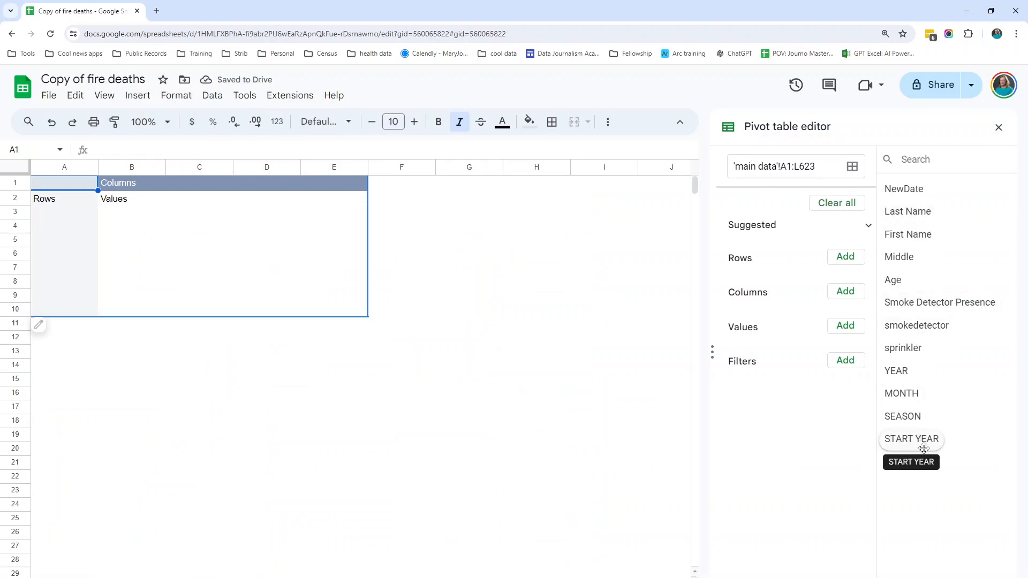
{"action": "left_click_drag", "start_coordinate": [915, 441], "coordinate": [770, 283]}
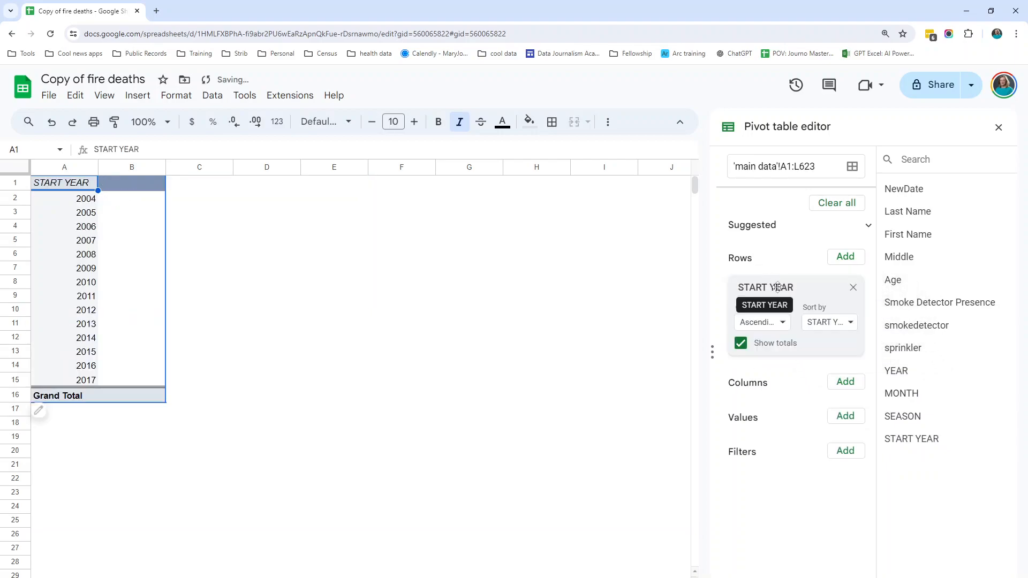
Filter the pivot table by SEASON so that only WINTER is included, excluding FALL, SPRING and SUMMER.
{"action": "left_click_drag", "start_coordinate": [906, 415], "coordinate": [760, 488]}
{"action": "left_click", "coordinate": [857, 515]}
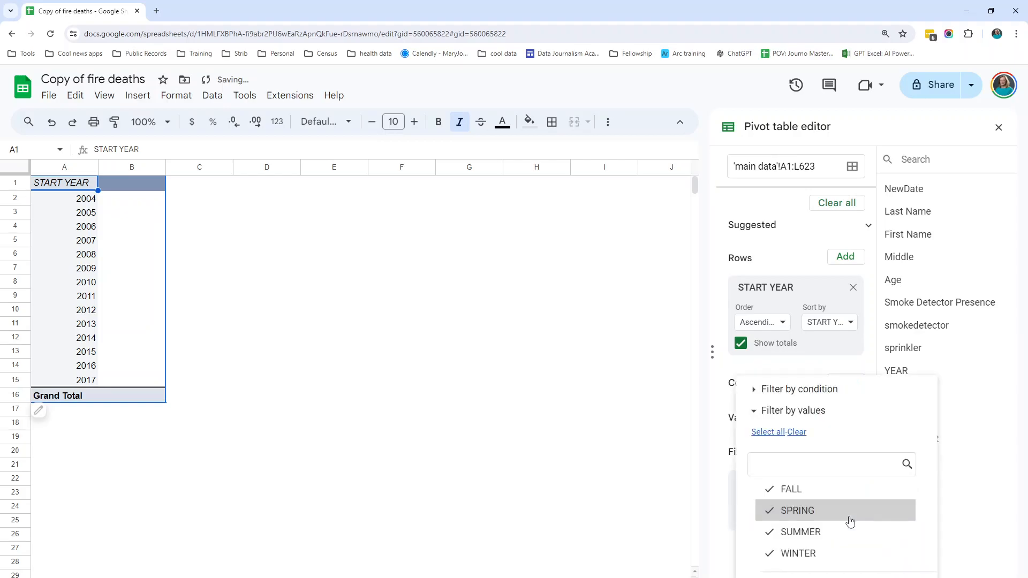
{"action": "left_click", "coordinate": [768, 489]}
{"action": "left_click", "coordinate": [774, 514]}
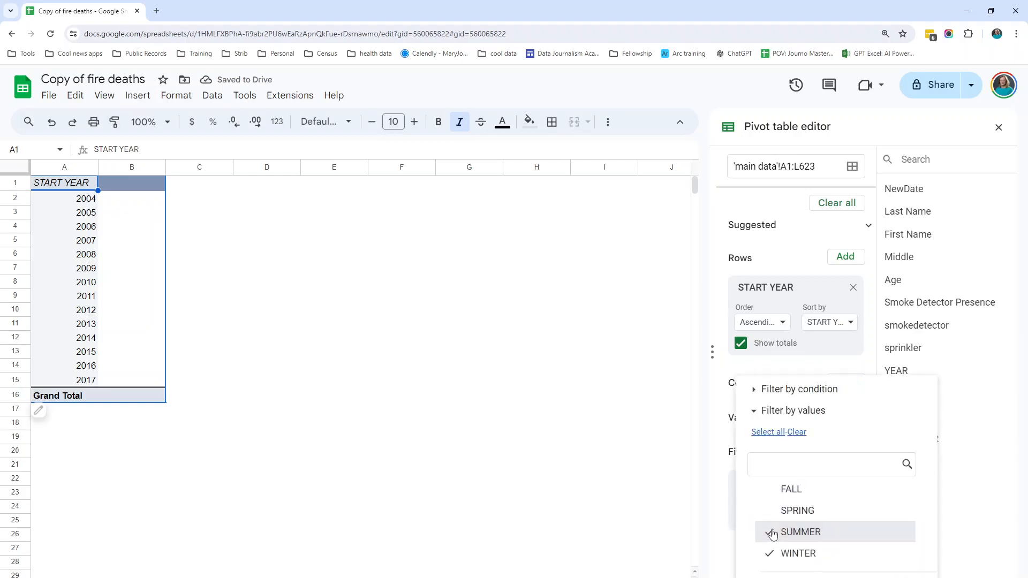
{"action": "left_click", "coordinate": [774, 532]}
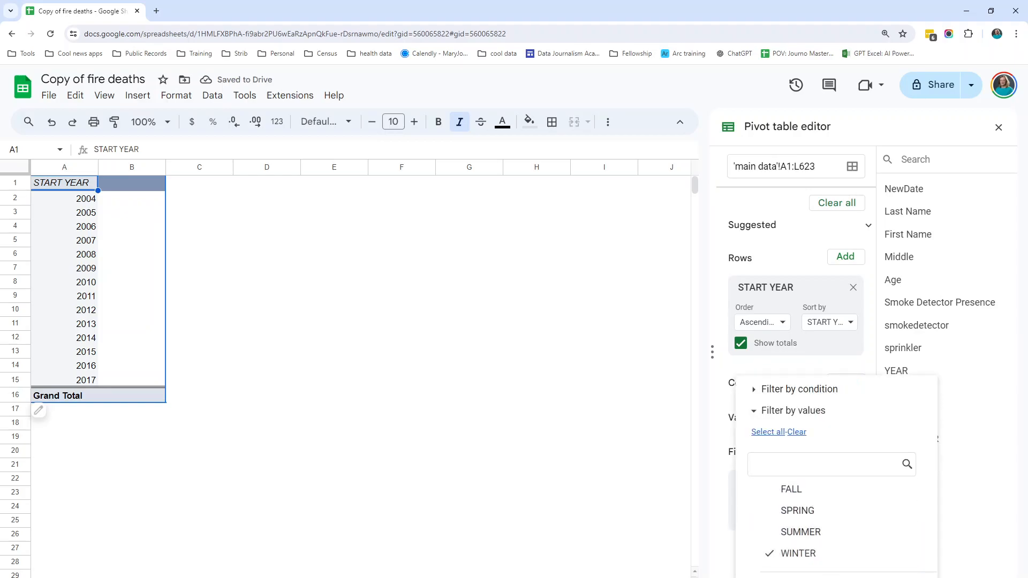
{"action": "left_click", "coordinate": [907, 577]}
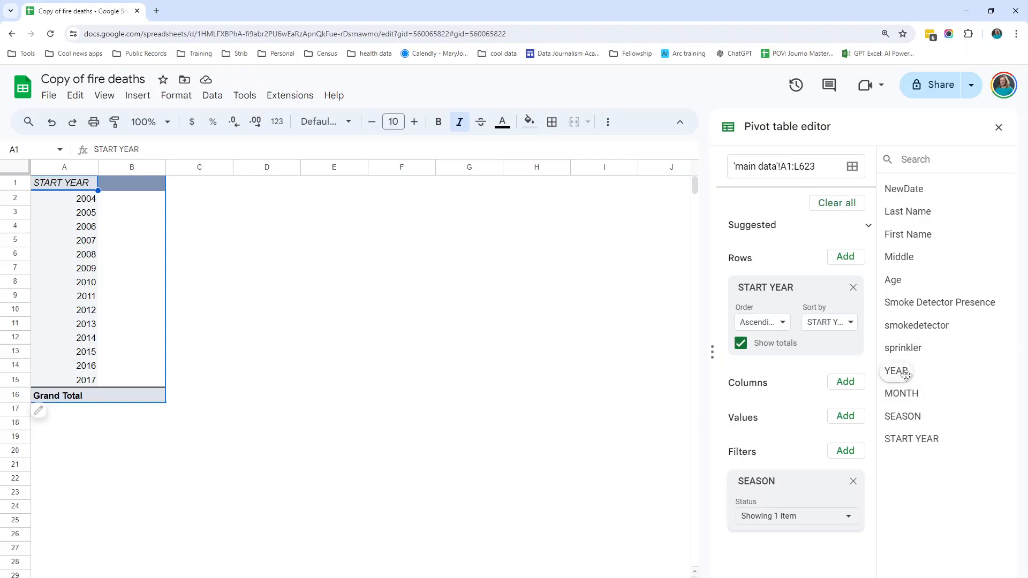
Add START YEAR as the pivot table's value, summarized by COUNTA.
{"action": "left_click_drag", "start_coordinate": [914, 438], "coordinate": [768, 445]}
{"action": "left_click", "coordinate": [776, 482]}
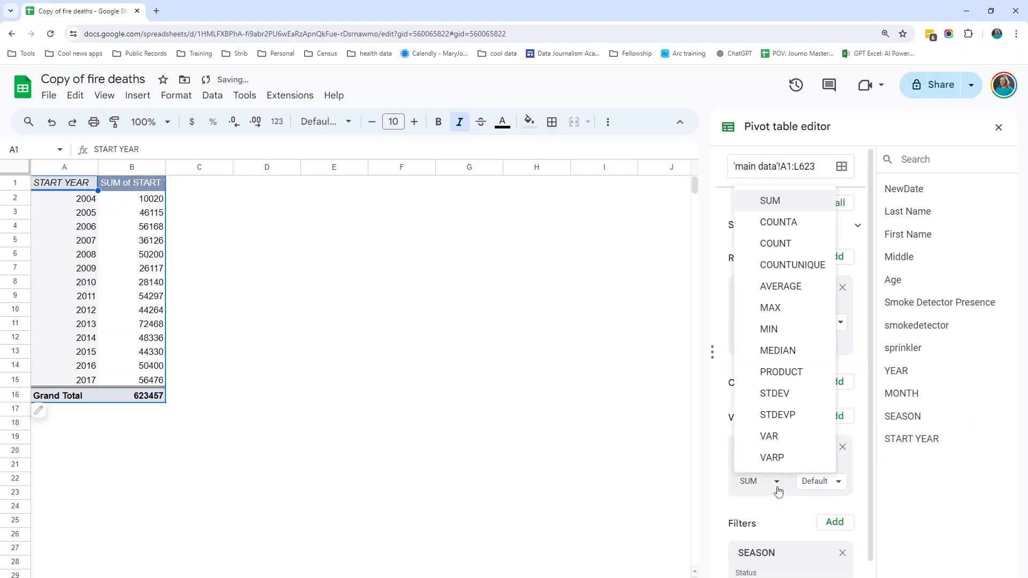
{"action": "left_click", "coordinate": [777, 222]}
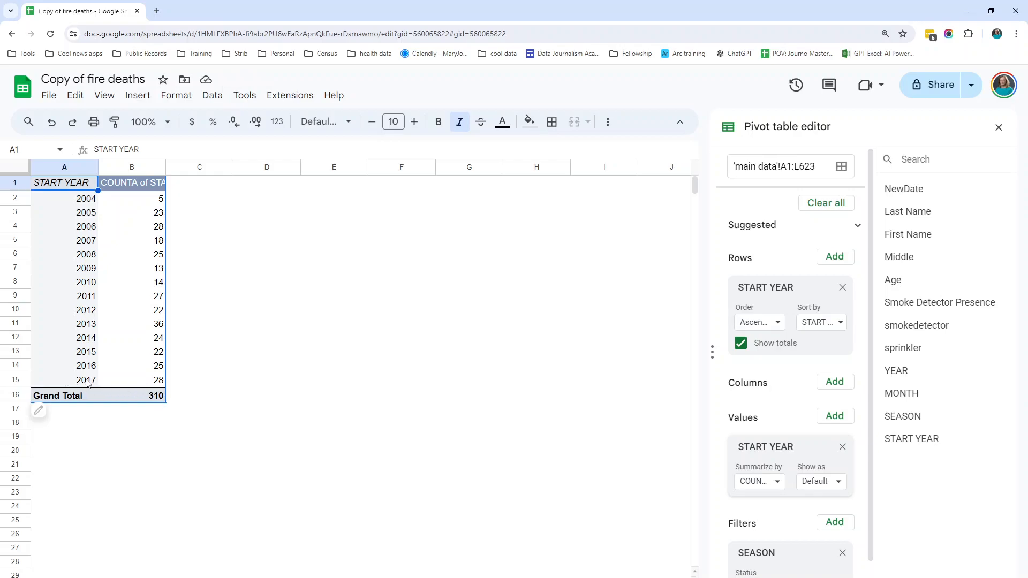
Compare the winter death counts across START YEAR rows, examining 2011 to 2017 against 2006 and singling out the 2013 and 2017 rows.
{"action": "left_click", "coordinate": [157, 383]}
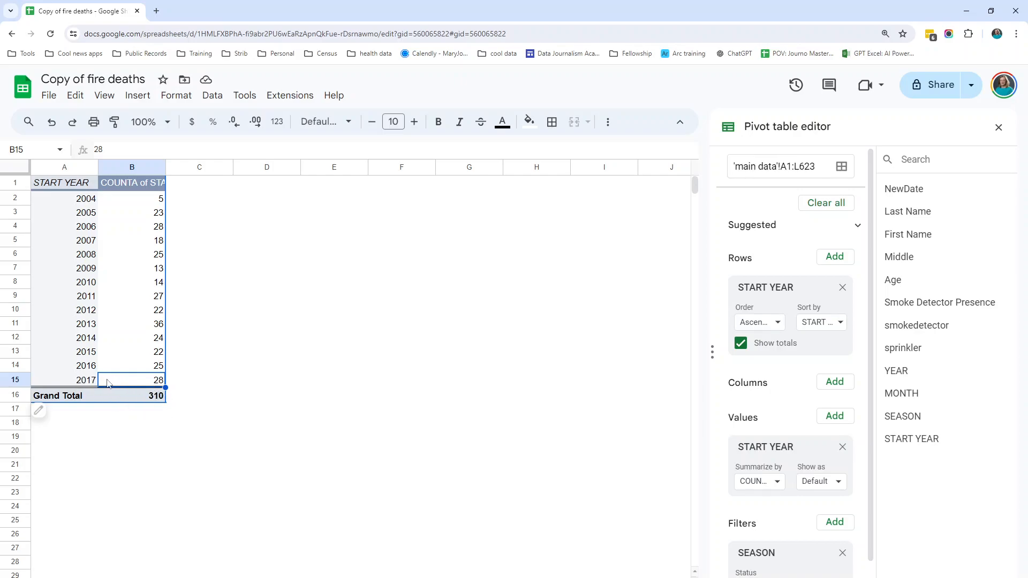
{"action": "left_click", "coordinate": [75, 368]}
{"action": "left_click", "coordinate": [153, 370]}
{"action": "left_click", "coordinate": [149, 351]}
{"action": "left_click", "coordinate": [156, 339]}
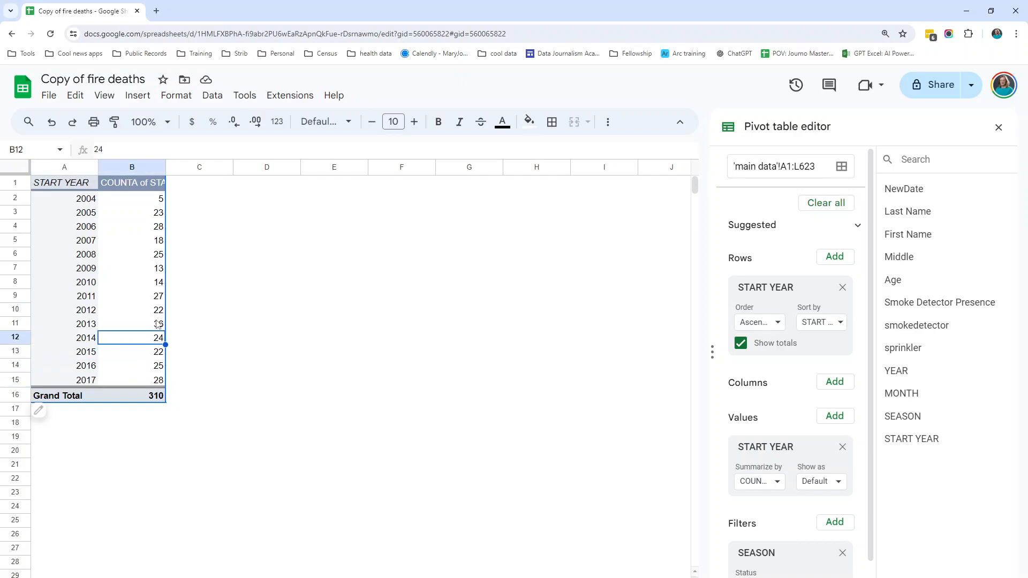
{"action": "left_click", "coordinate": [22, 322]}
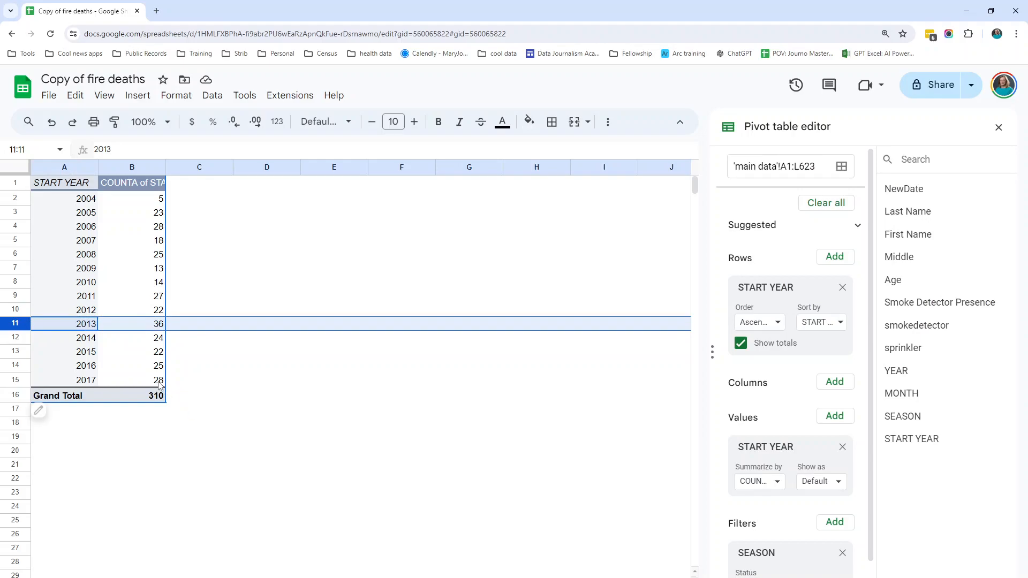
{"action": "left_click", "coordinate": [157, 228]}
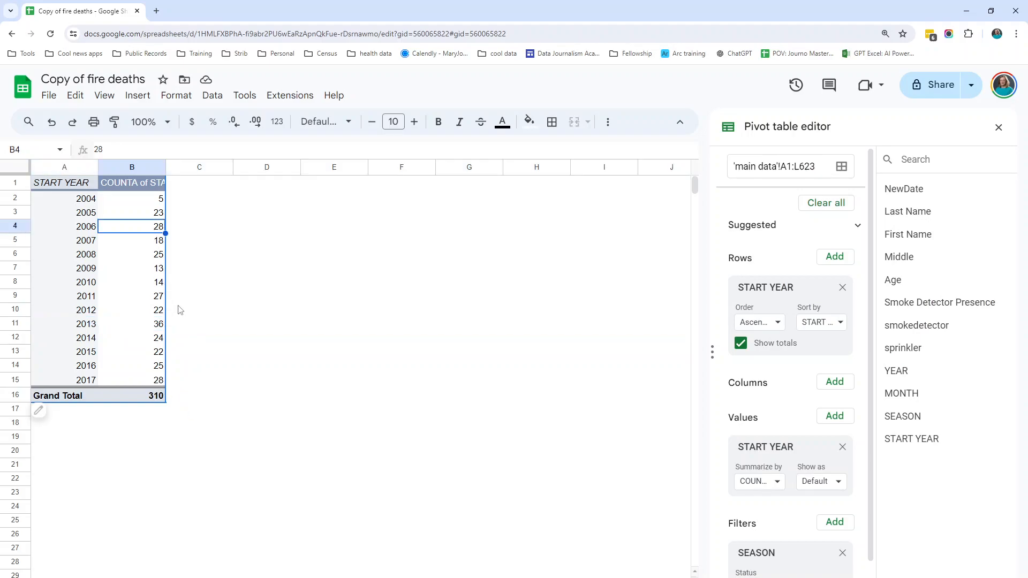
{"action": "left_click", "coordinate": [141, 378]}
{"action": "left_click", "coordinate": [18, 379]}
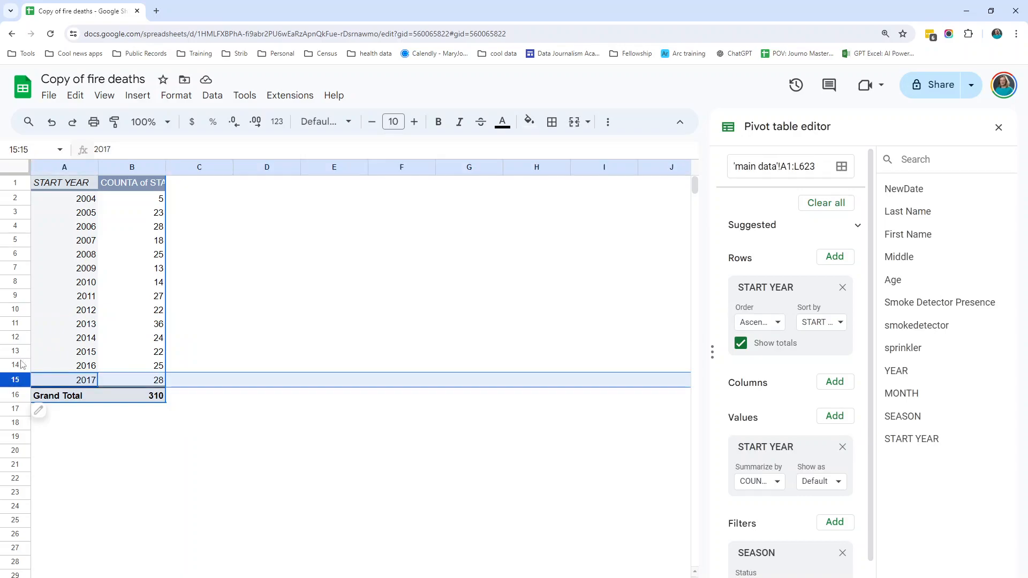
{"action": "left_click", "coordinate": [153, 370]}
{"action": "left_click", "coordinate": [154, 339]}
{"action": "left_click", "coordinate": [155, 324]}
{"action": "left_click", "coordinate": [154, 311]}
{"action": "left_click", "coordinate": [156, 297]}
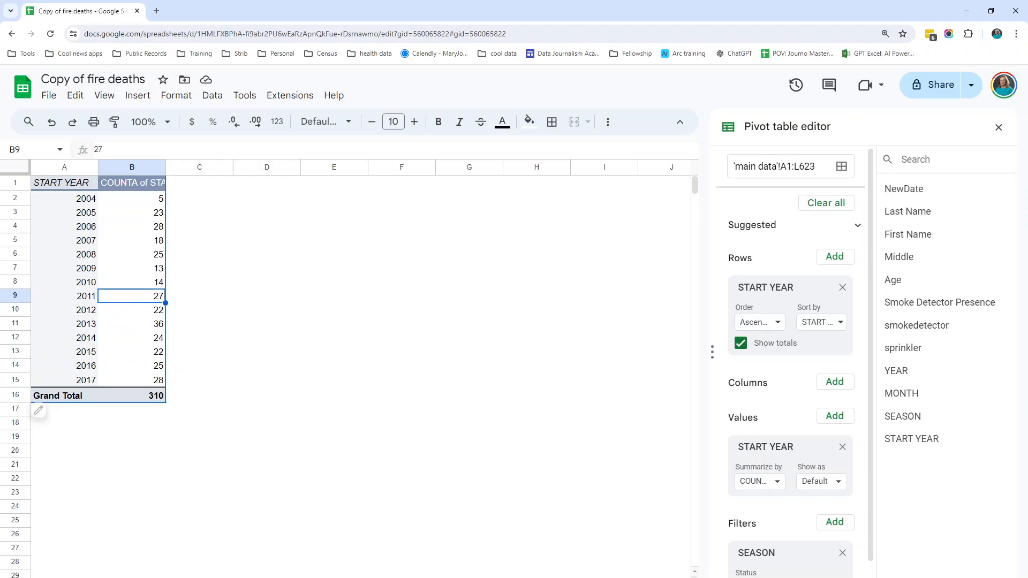
{"action": "left_click", "coordinate": [258, 383]}
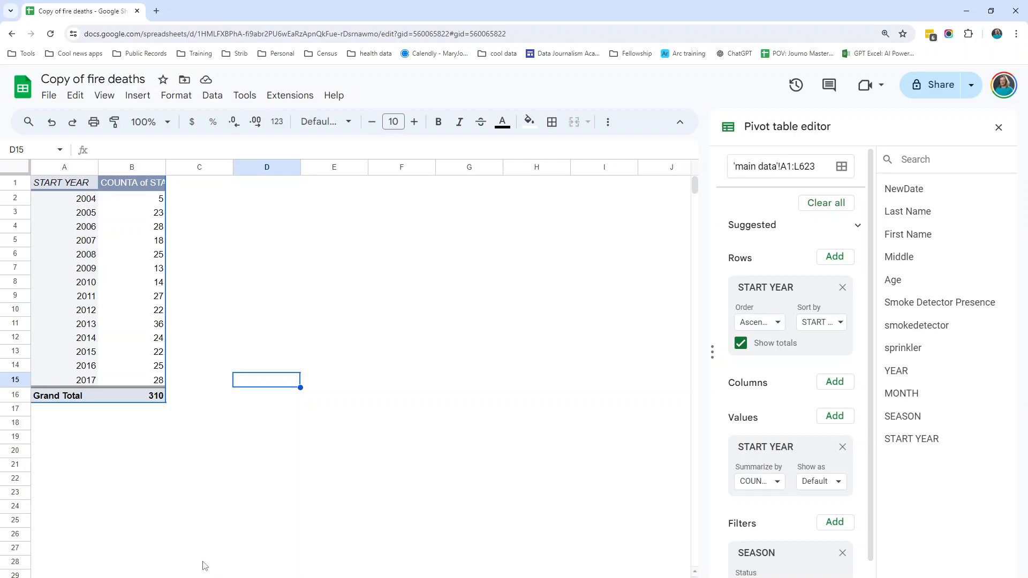
Return to the main data sheet and view its first records from the NewDate column onward.
{"action": "key", "text": "ctrl+shift+Page_Up"}
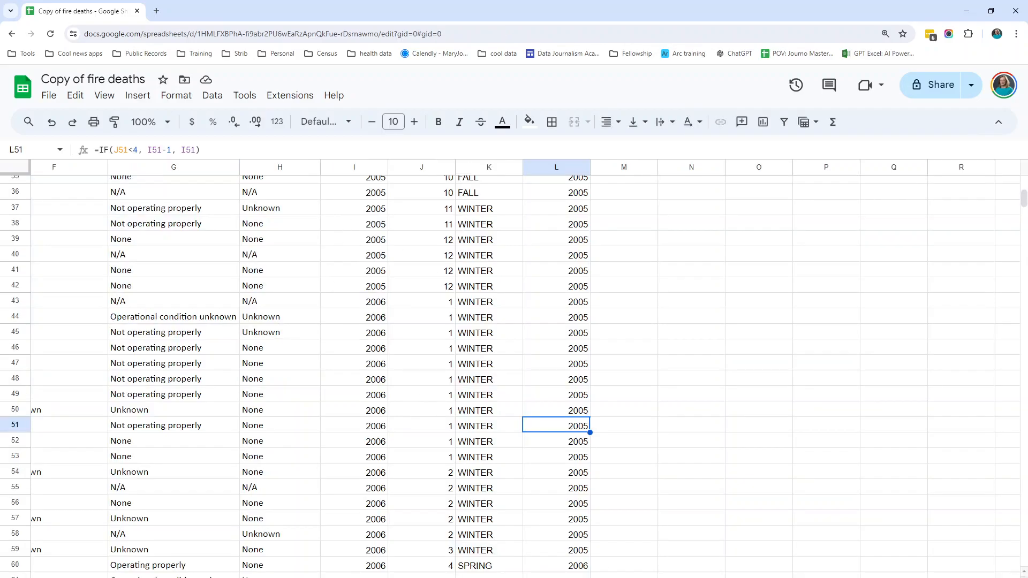
{"action": "scroll", "coordinate": [514, 369], "scroll_direction": "left", "scroll_amount": 8}
{"action": "left_click_drag", "start_coordinate": [471, 306], "coordinate": [476, 314]}
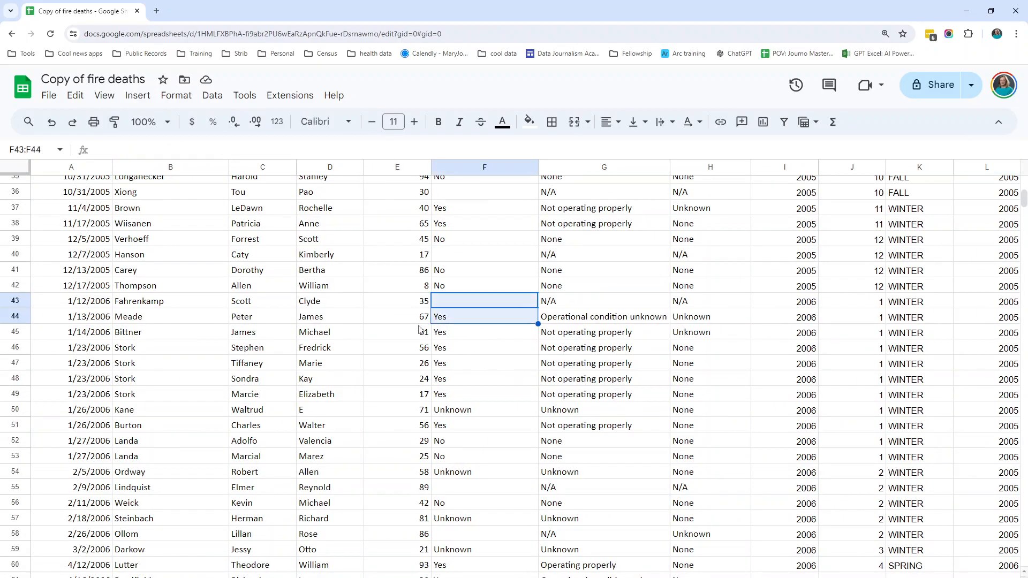
{"action": "left_click", "coordinate": [399, 319]}
{"action": "scroll", "coordinate": [423, 333], "scroll_direction": "up", "scroll_amount": 12}
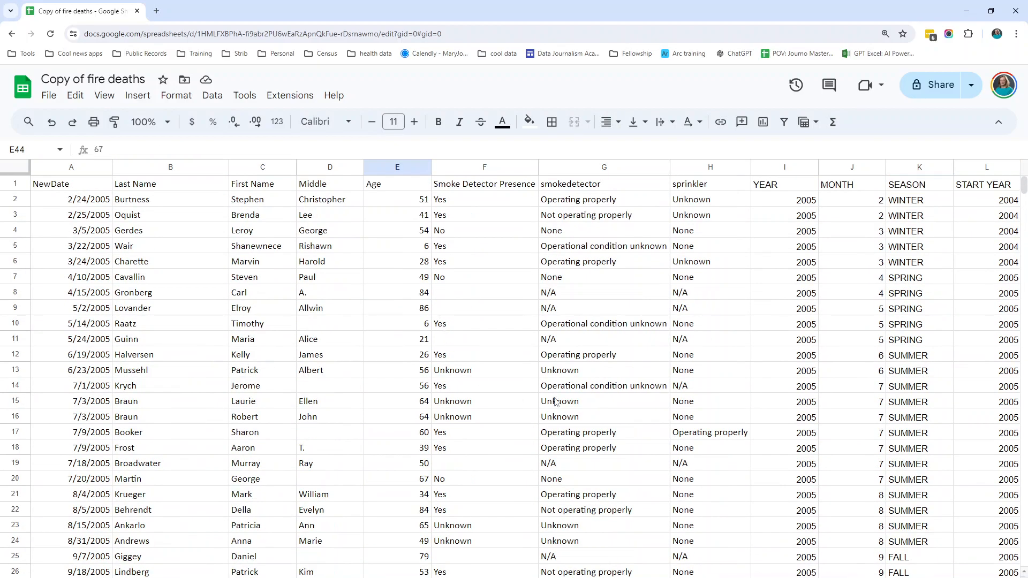